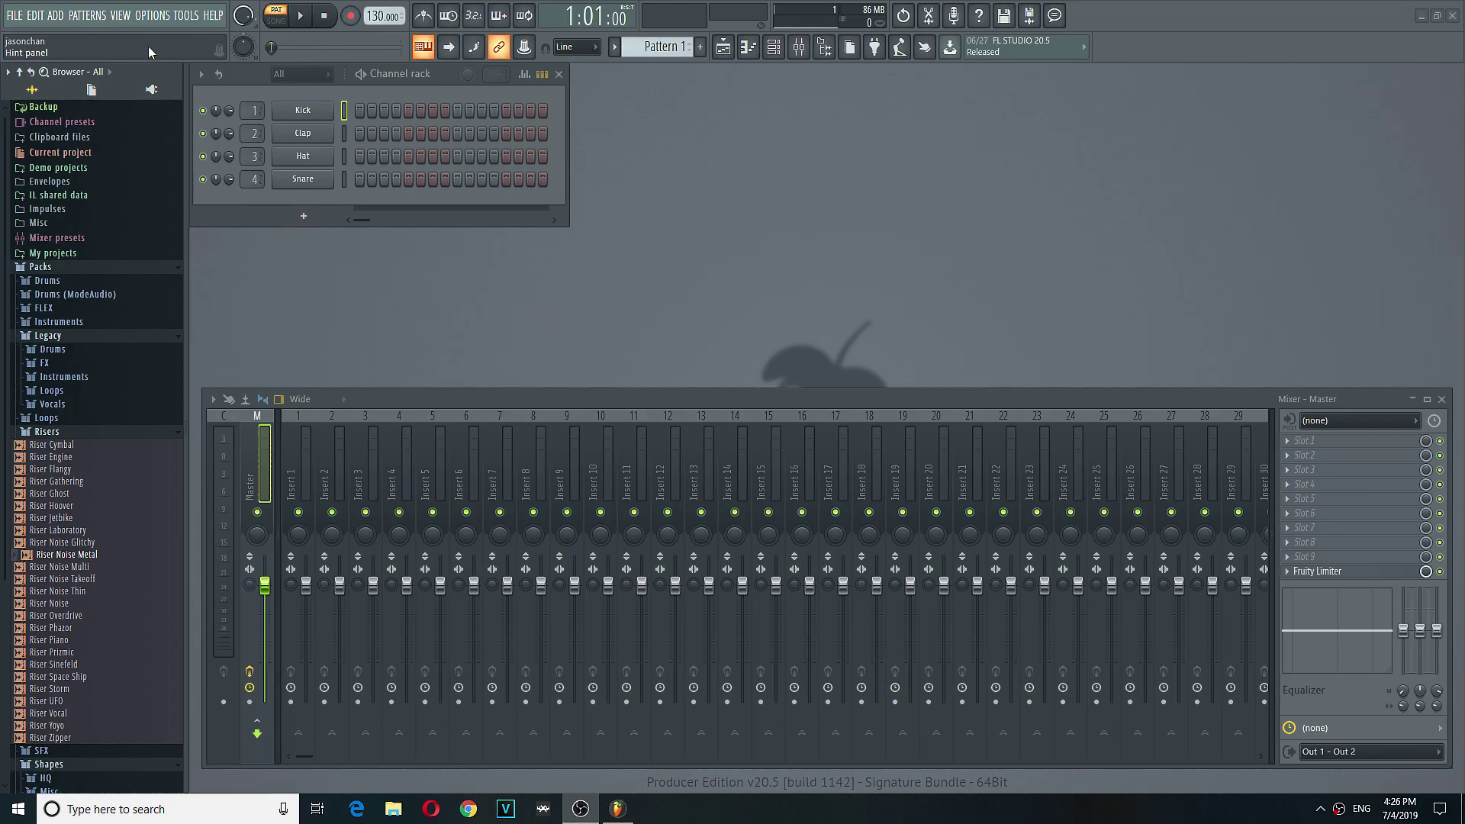
Step: Add a FLEX instrument channel to the project and move its window clear of the lower screen area
left_click(120, 17)
mouse_move(88, 21)
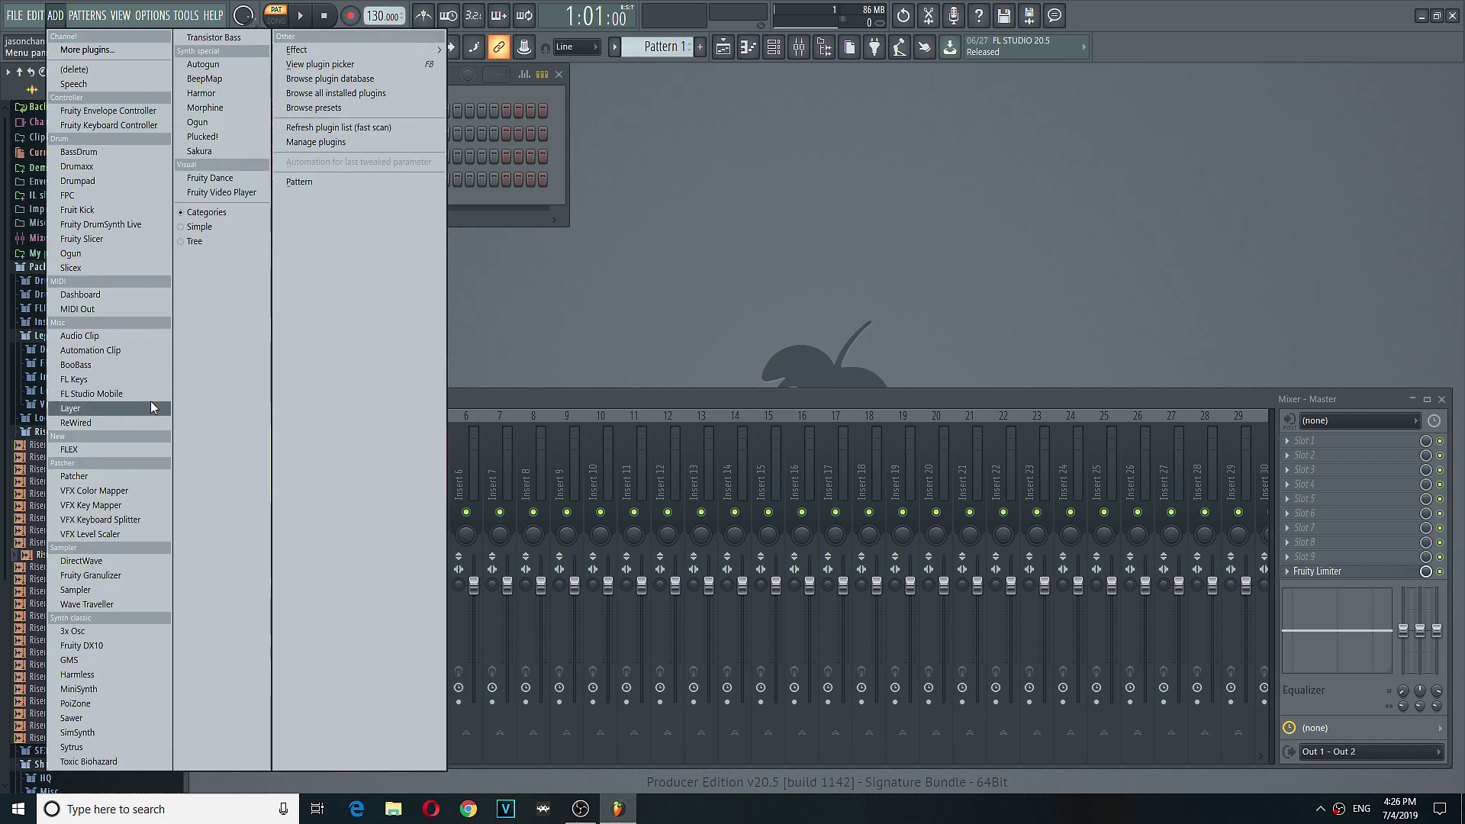
left_click(73, 449)
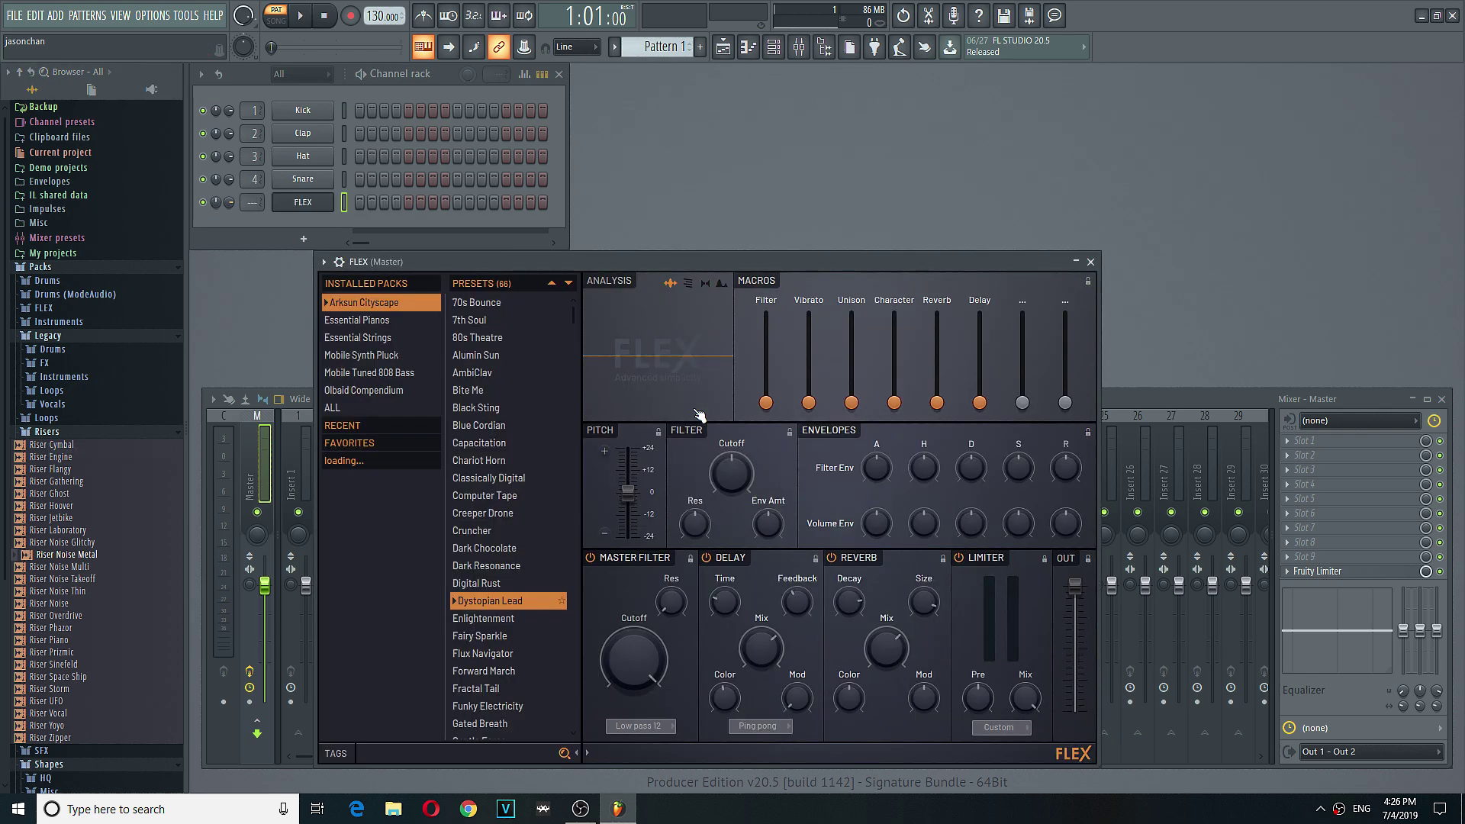
left_click_drag(588, 266, 632, 224)
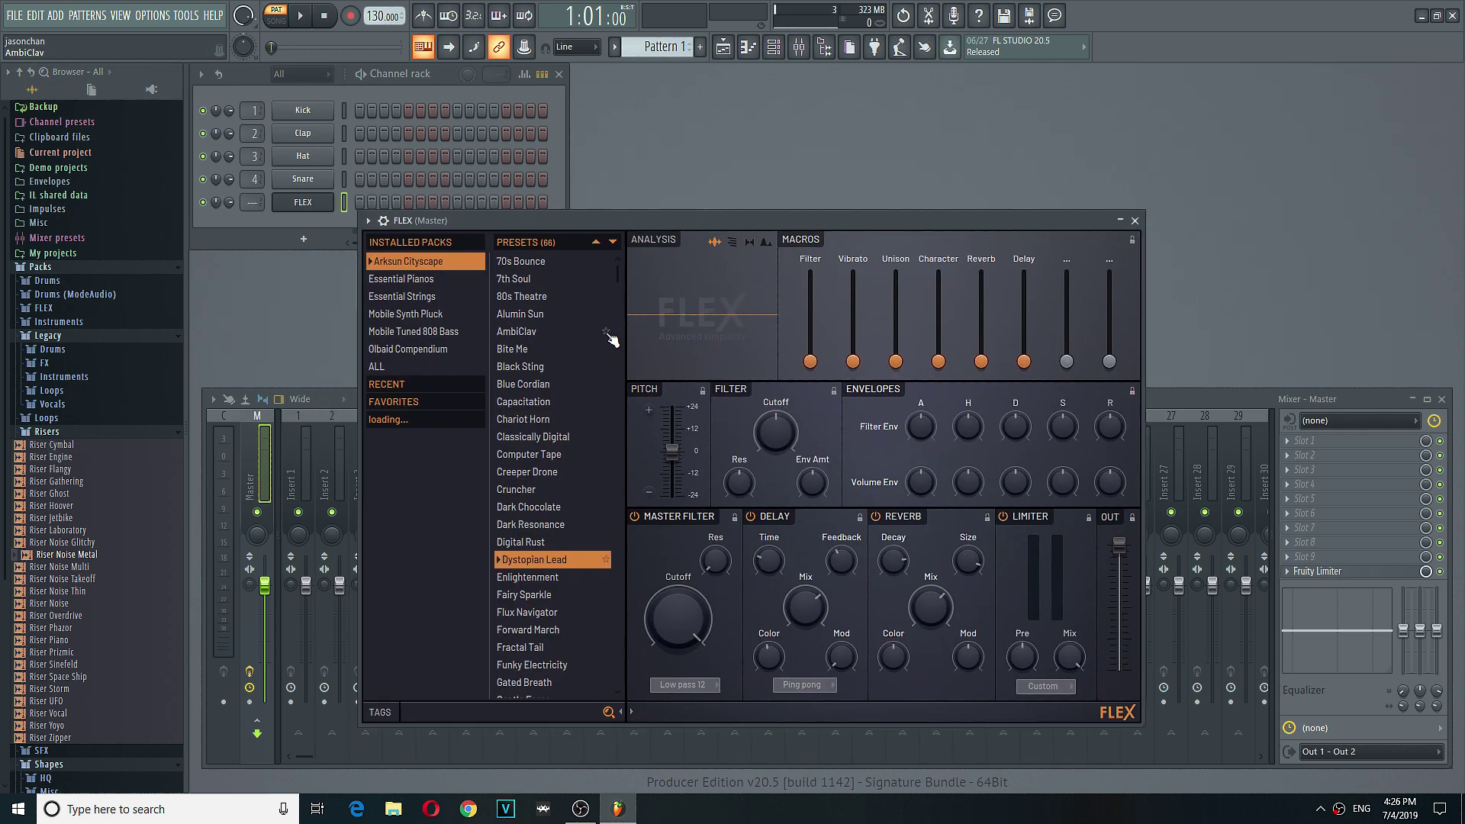
Step: Audition the Arksun Cityscape presets 70s Bounce and 7th Soul, and look at the Synthesizer Science and Essential Pianos packs
left_click(530, 264)
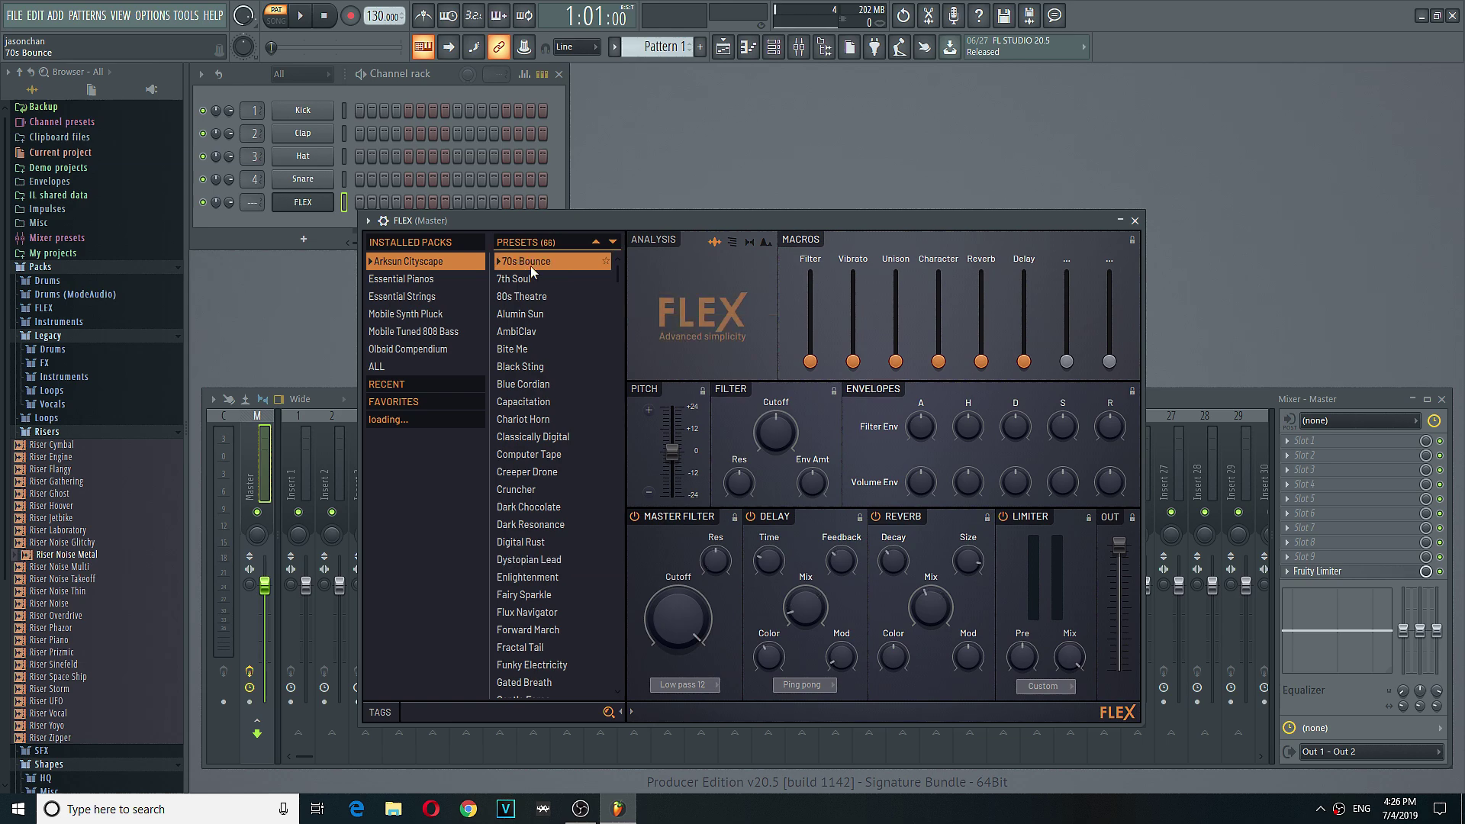
left_click(538, 282)
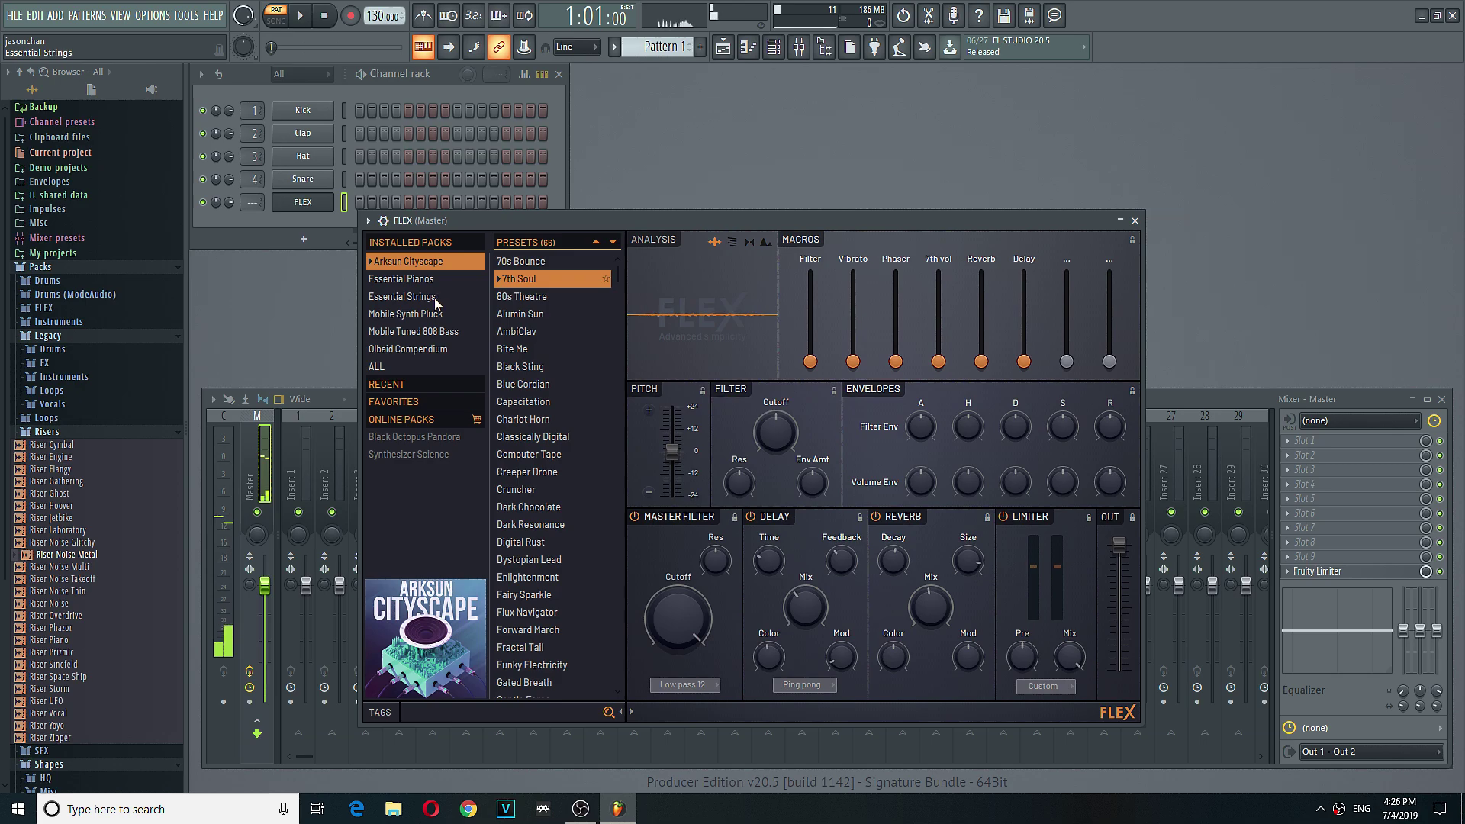
left_click(447, 455)
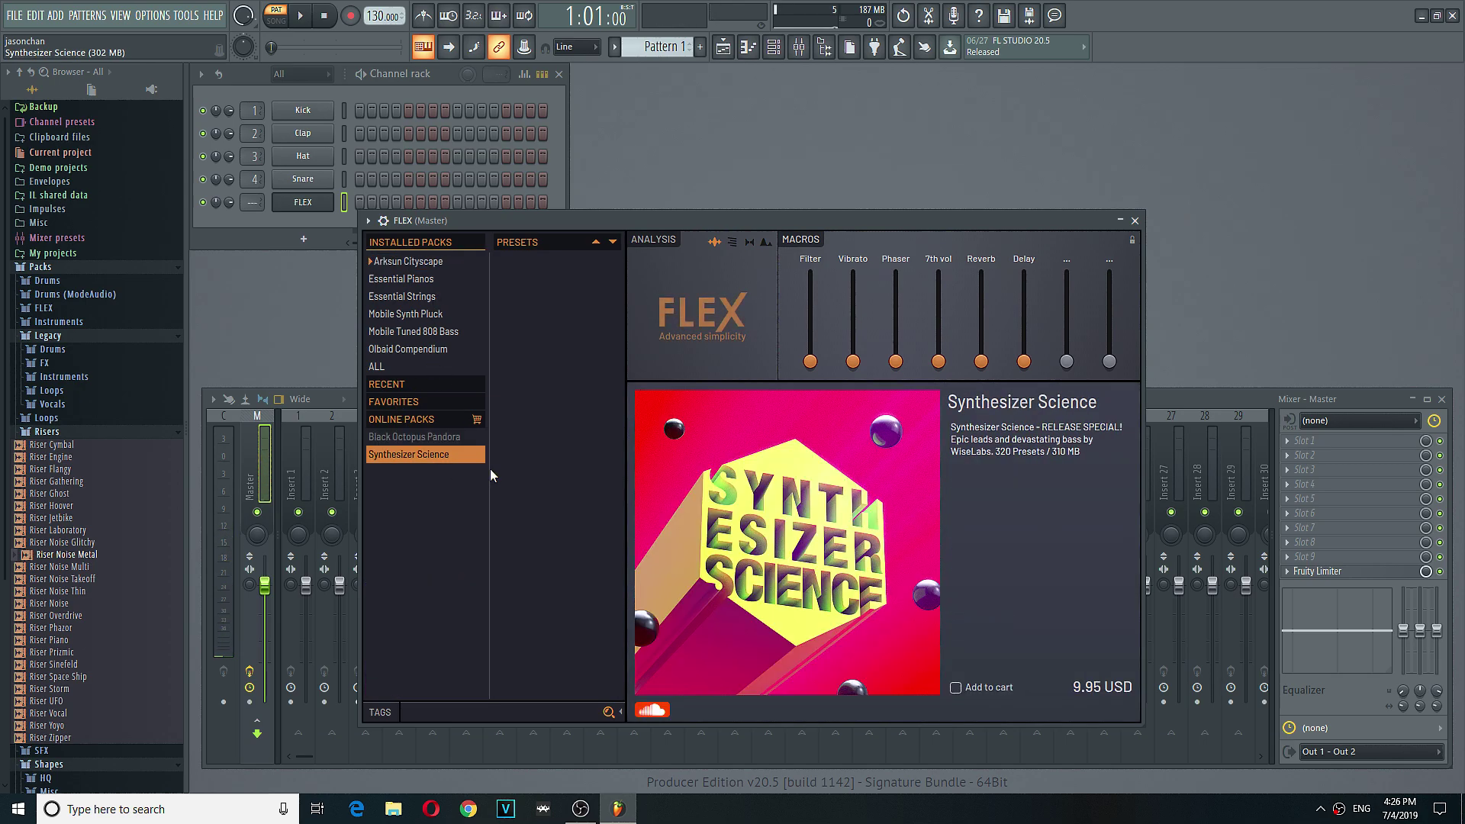
left_click(424, 277)
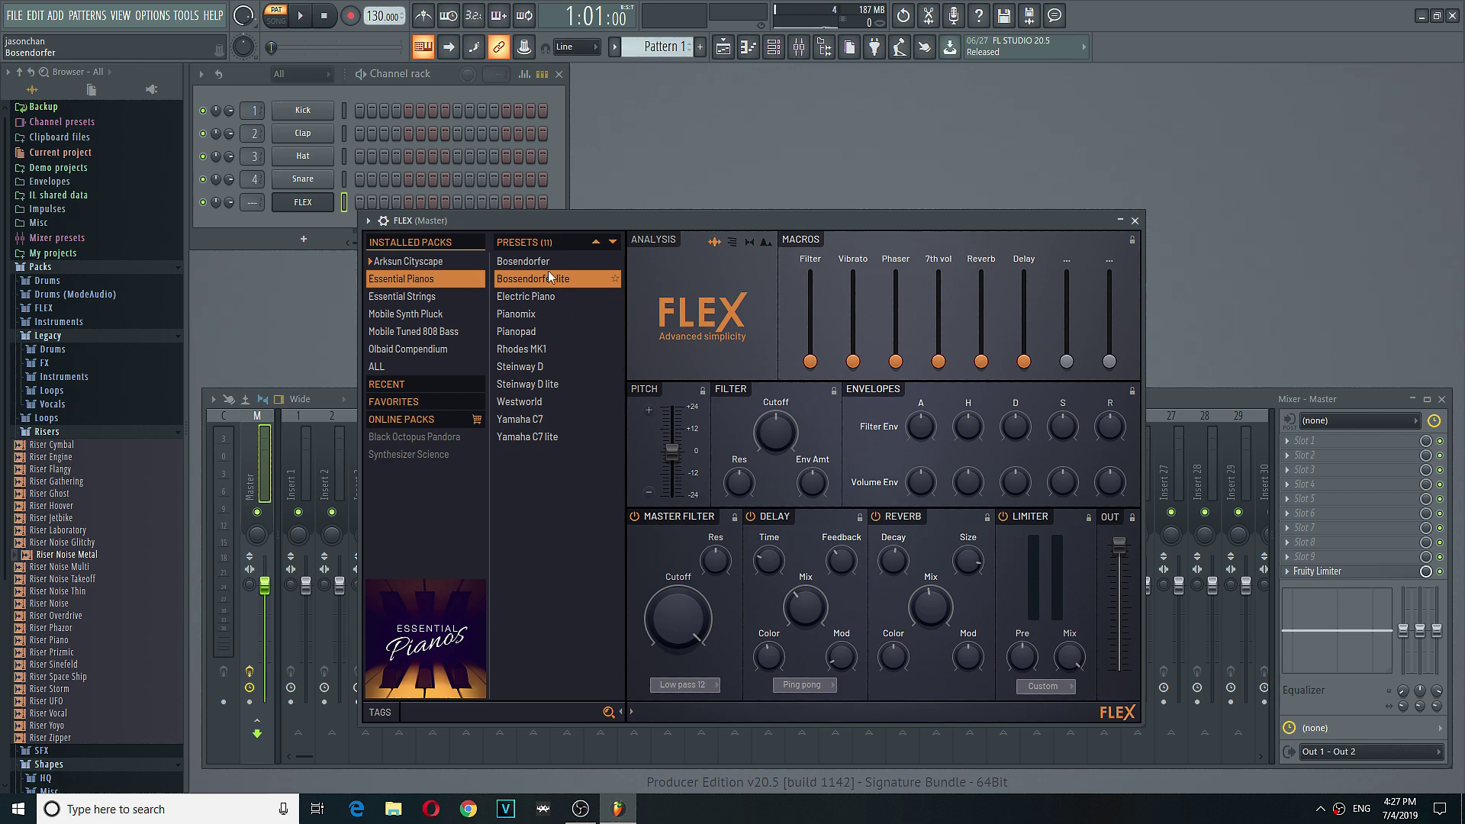
Step: Load the Beautiful Chaos preset from the Olbaid Compendium pack and lower its Cutoff macro to the minimum
left_click(452, 348)
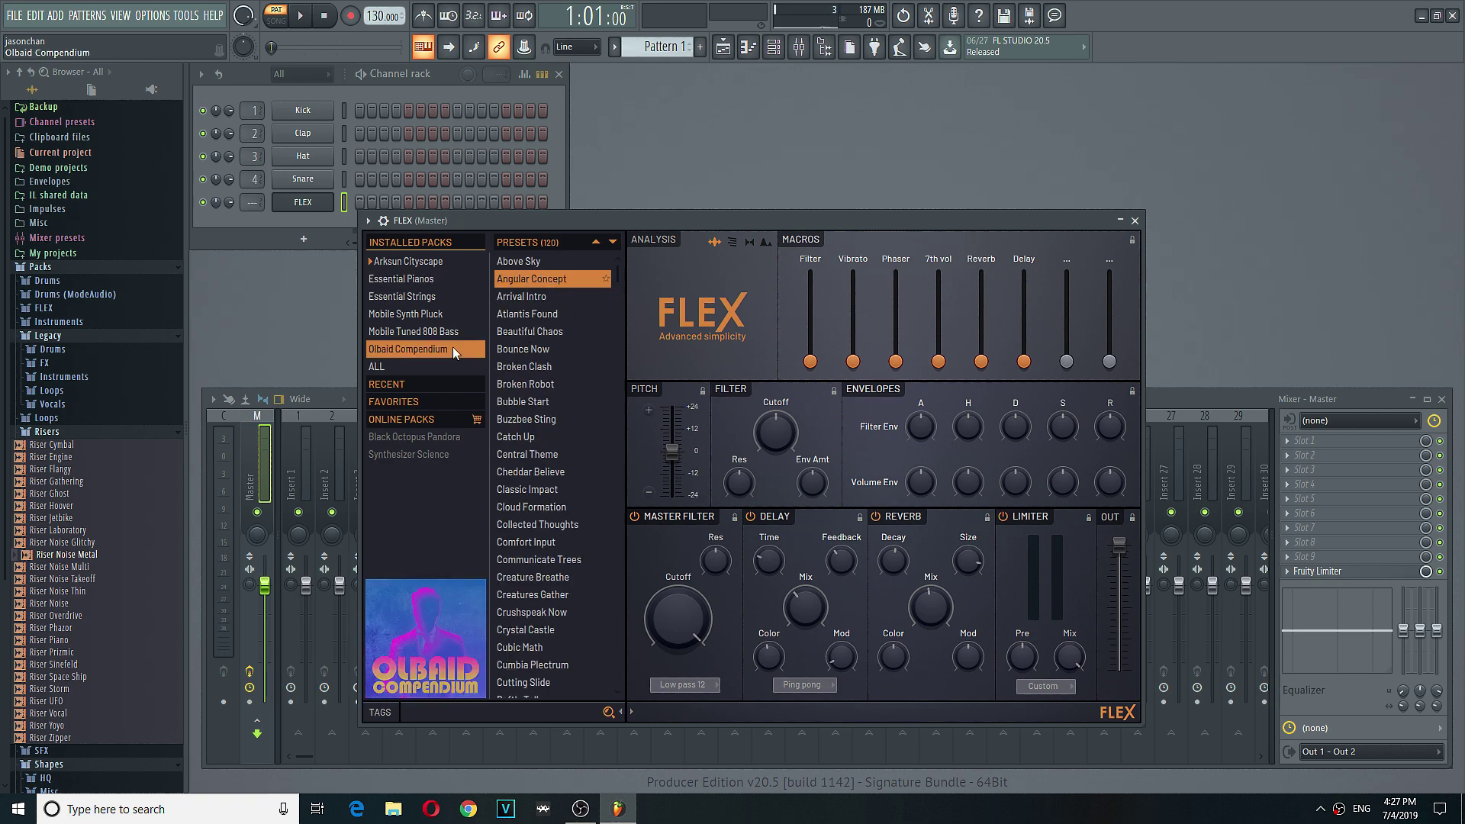
left_click(552, 332)
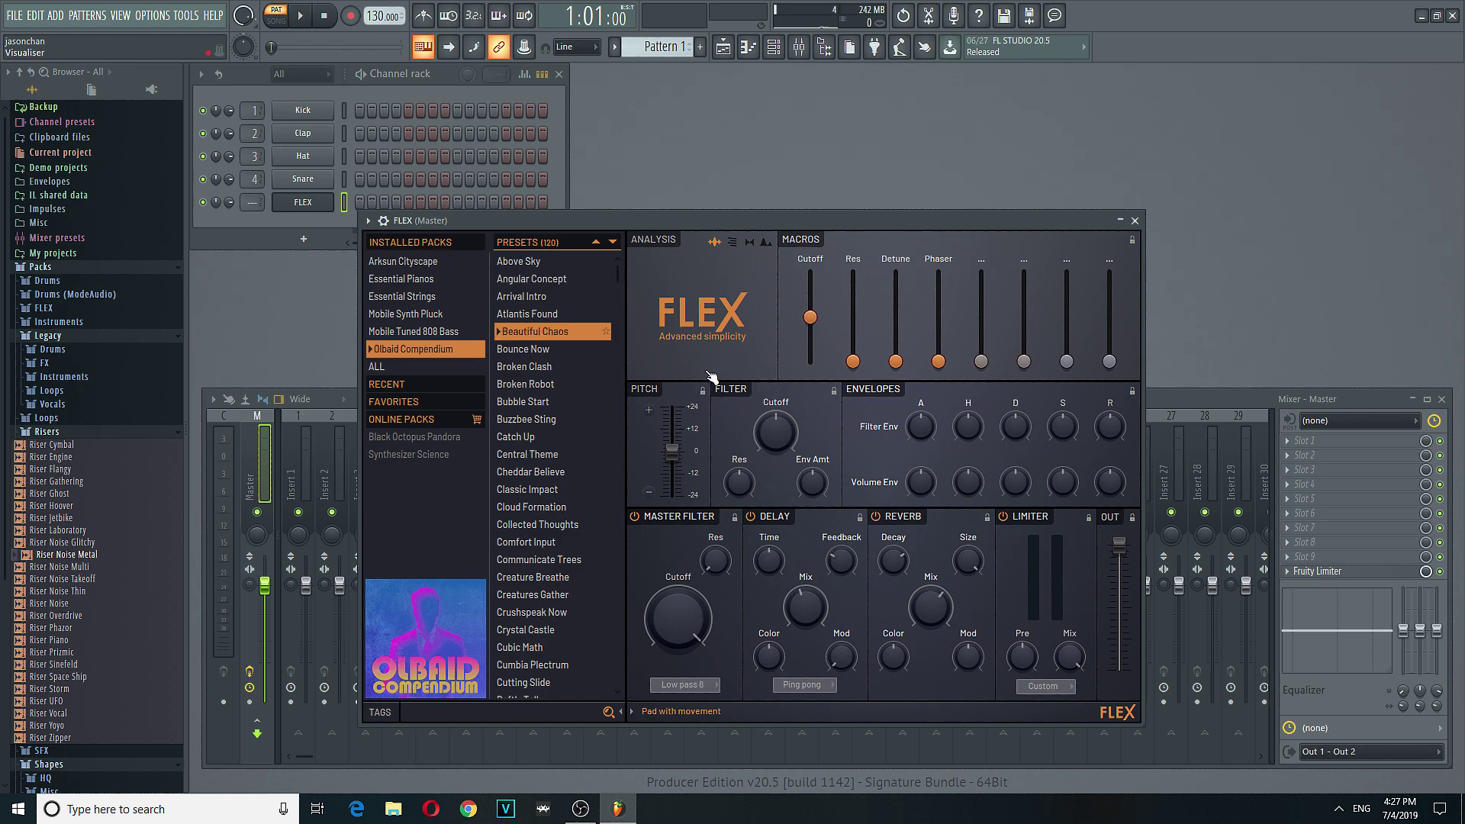
left_click_drag(810, 317, 810, 361)
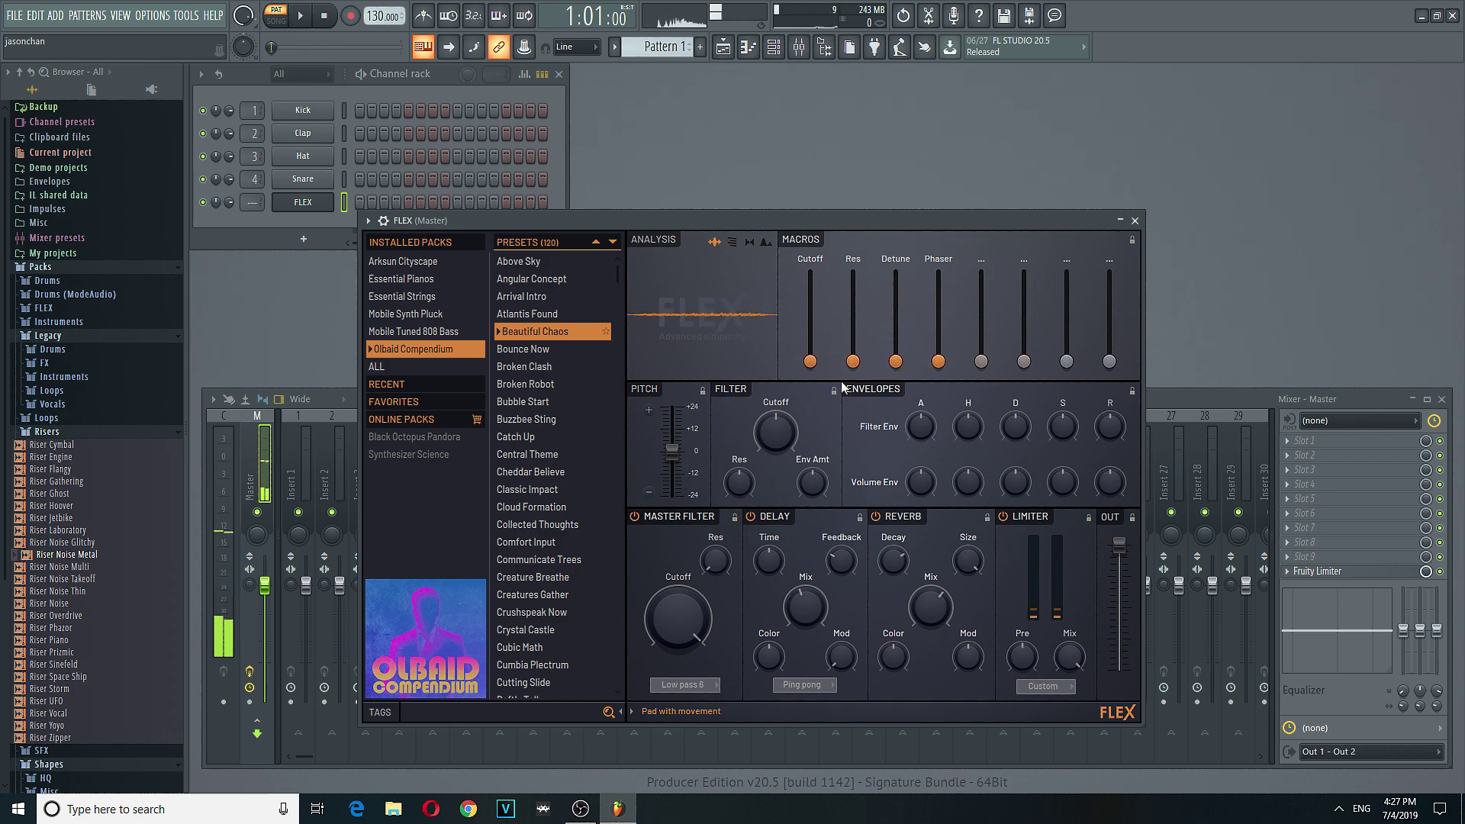
Step: Try transposing the pitch up and down and adjusting the filter and master filter cutoff and resonance of Beautiful Chaos
left_click(651, 411)
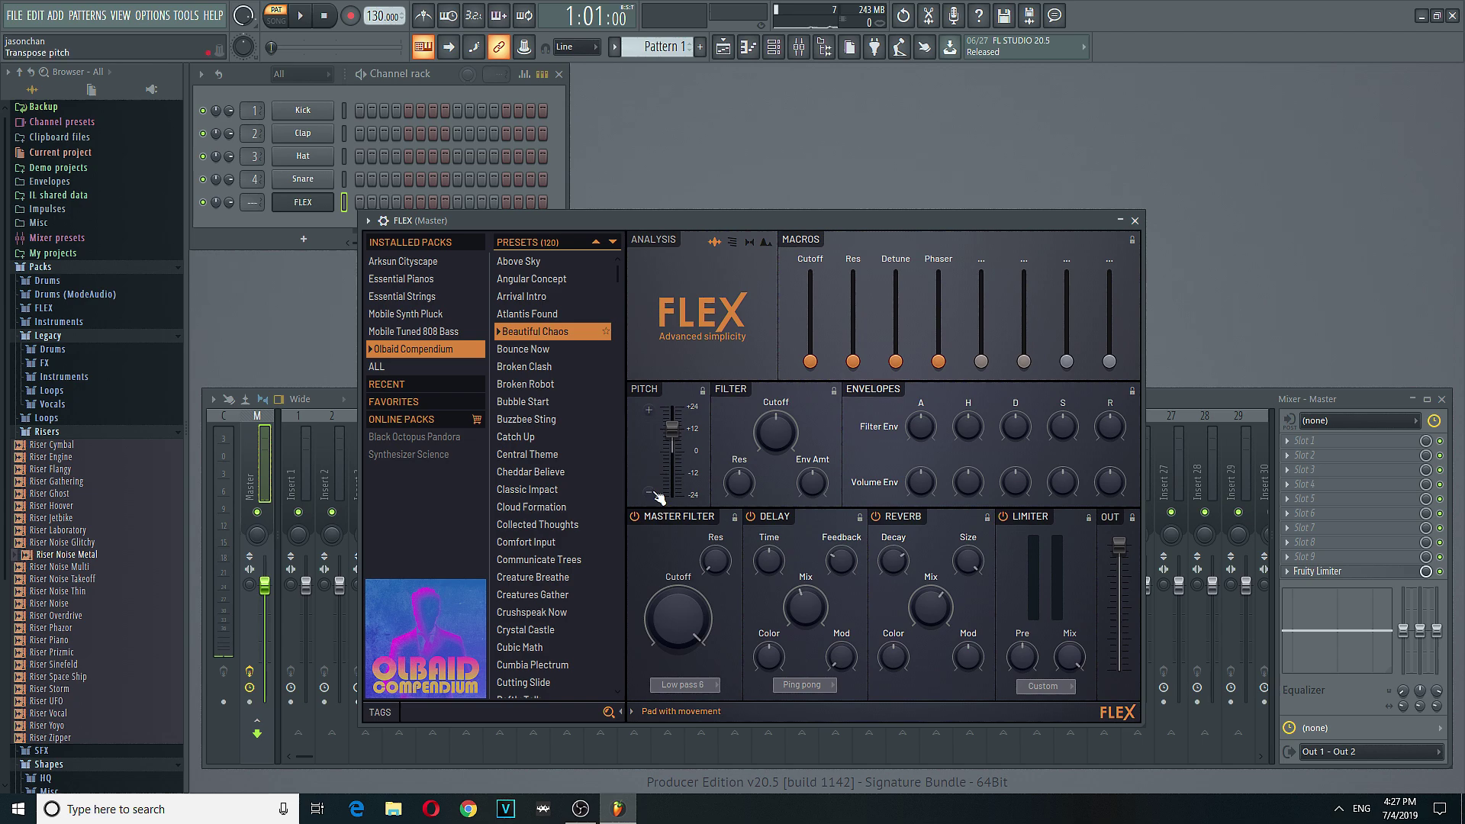
left_click(653, 500)
left_click(652, 501)
left_click(651, 413)
left_click_drag(776, 433, 776, 421)
left_click_drag(739, 482, 740, 493)
left_click_drag(715, 634, 715, 671)
left_click_drag(682, 620, 716, 549)
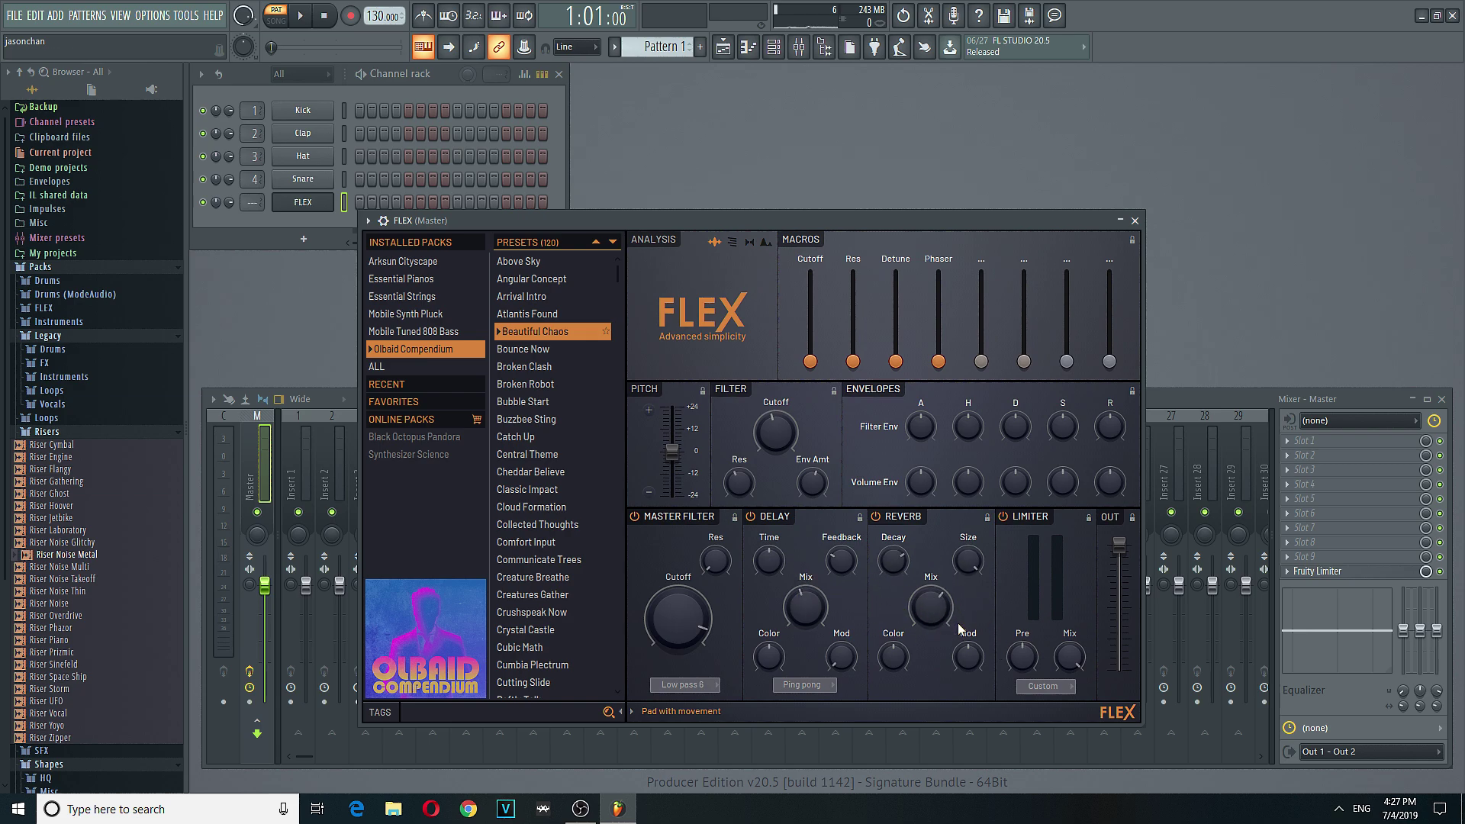
Step: Try the Central Theme and Catch Up presets from the Olbaid Compendium pack
left_click(540, 453)
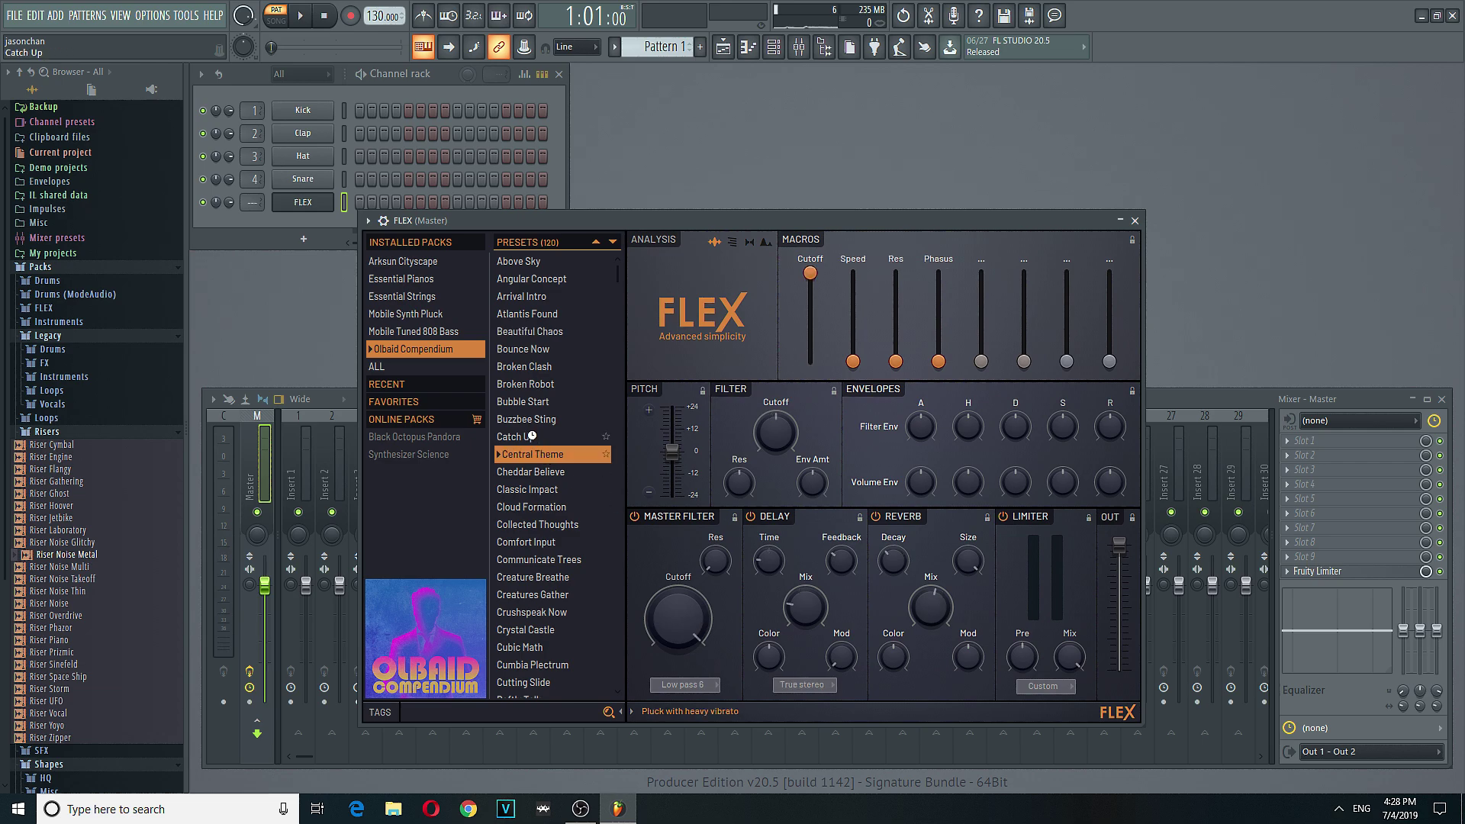
left_click(533, 435)
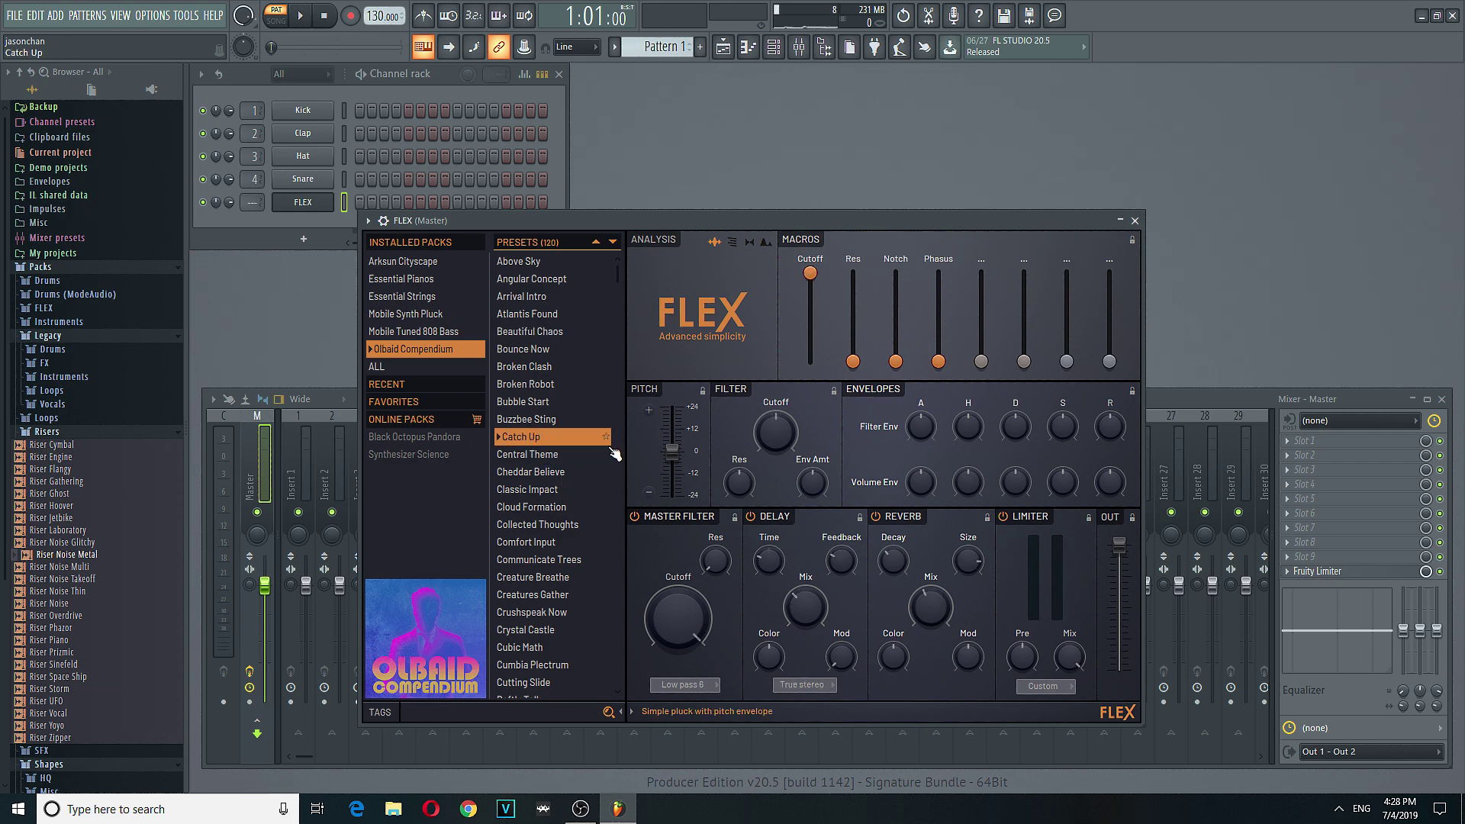
Step: Examine the Favorites and Recent preset lists and the online packs Synthesizer Science and Black Octopus Pandora
left_click(428, 401)
left_click(405, 386)
left_click(403, 396)
left_click(406, 382)
left_click(420, 419)
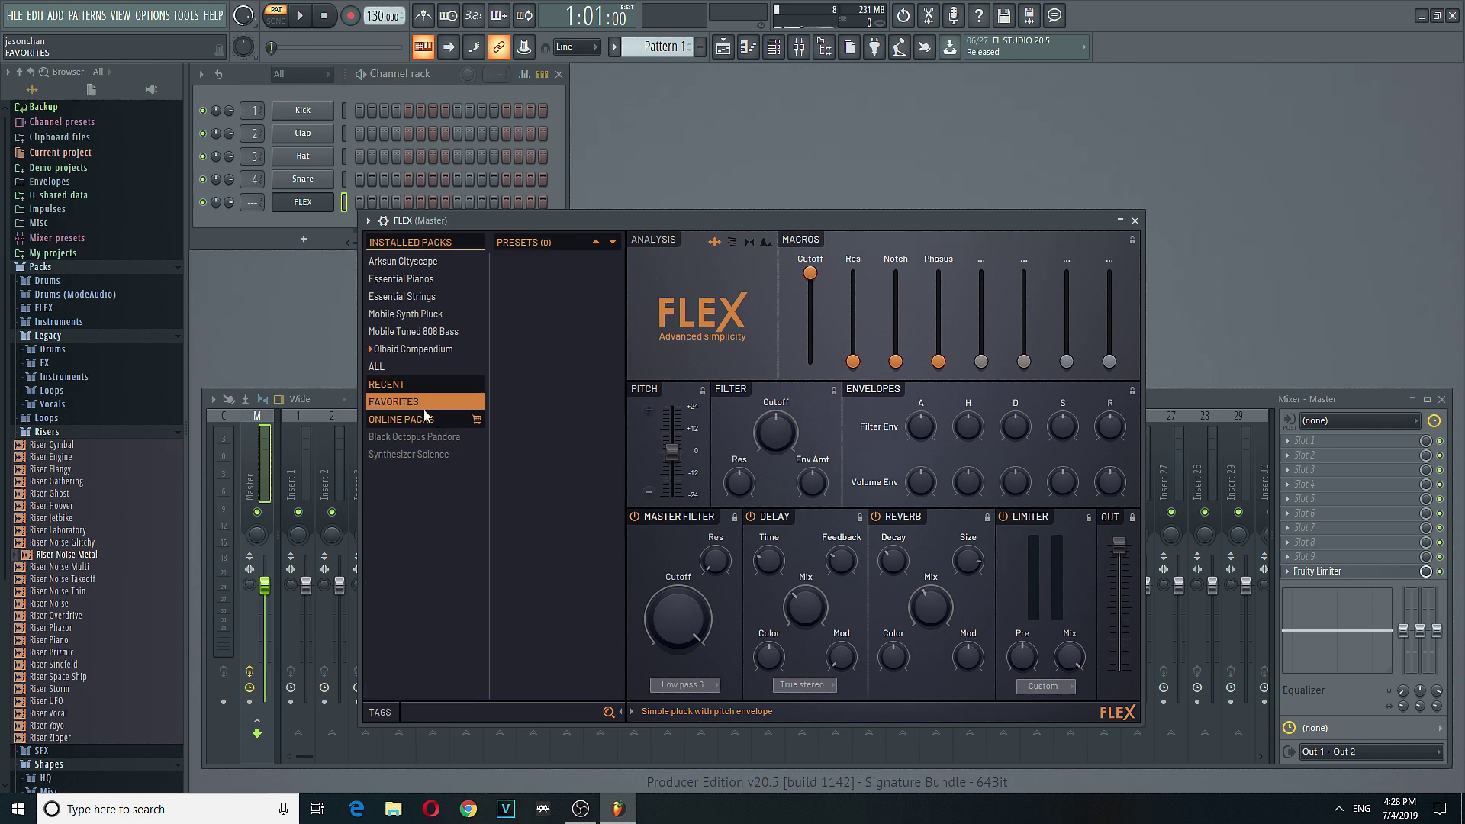
left_click(419, 440)
left_click(419, 456)
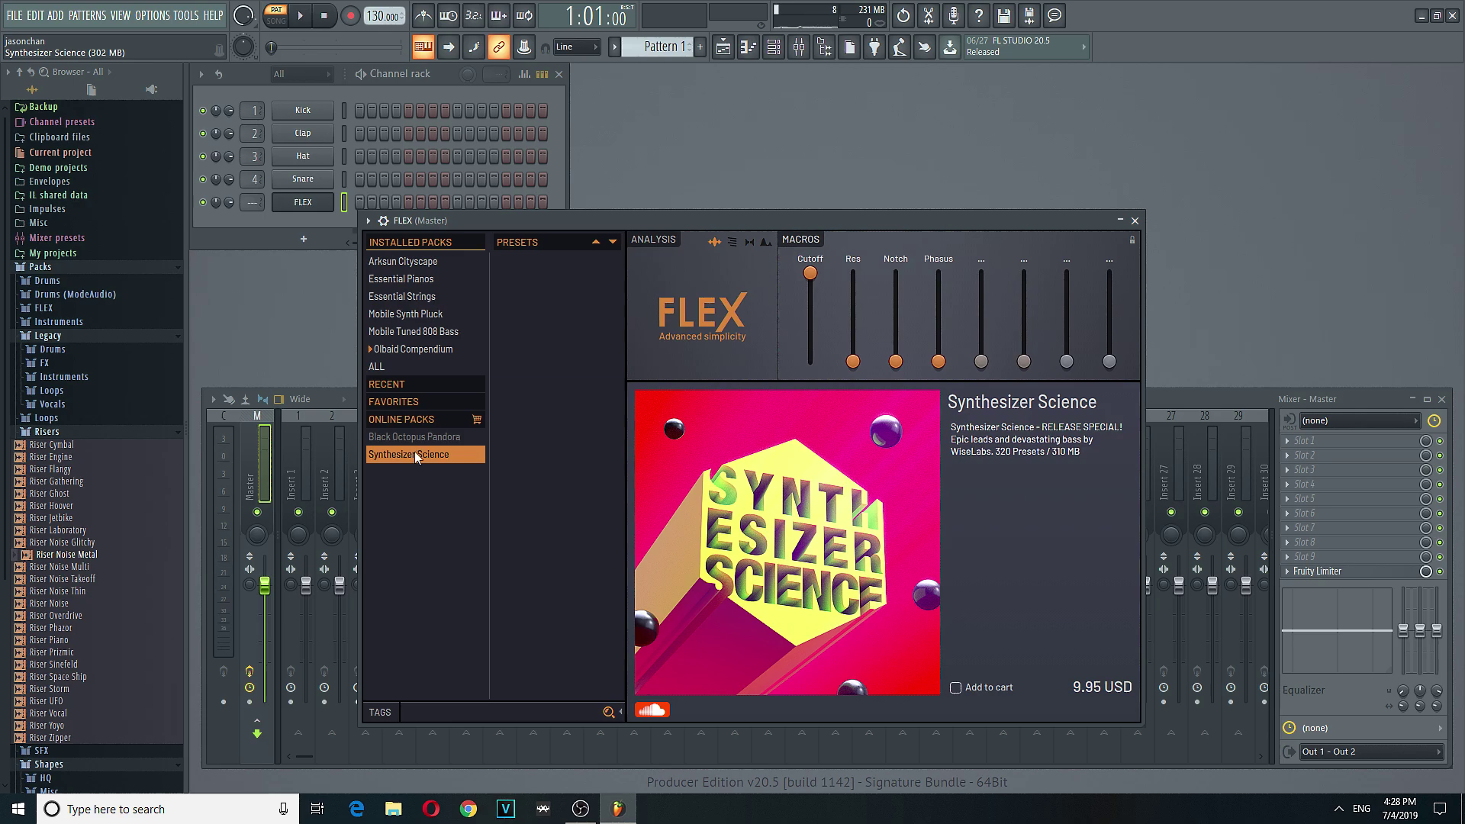
left_click(413, 437)
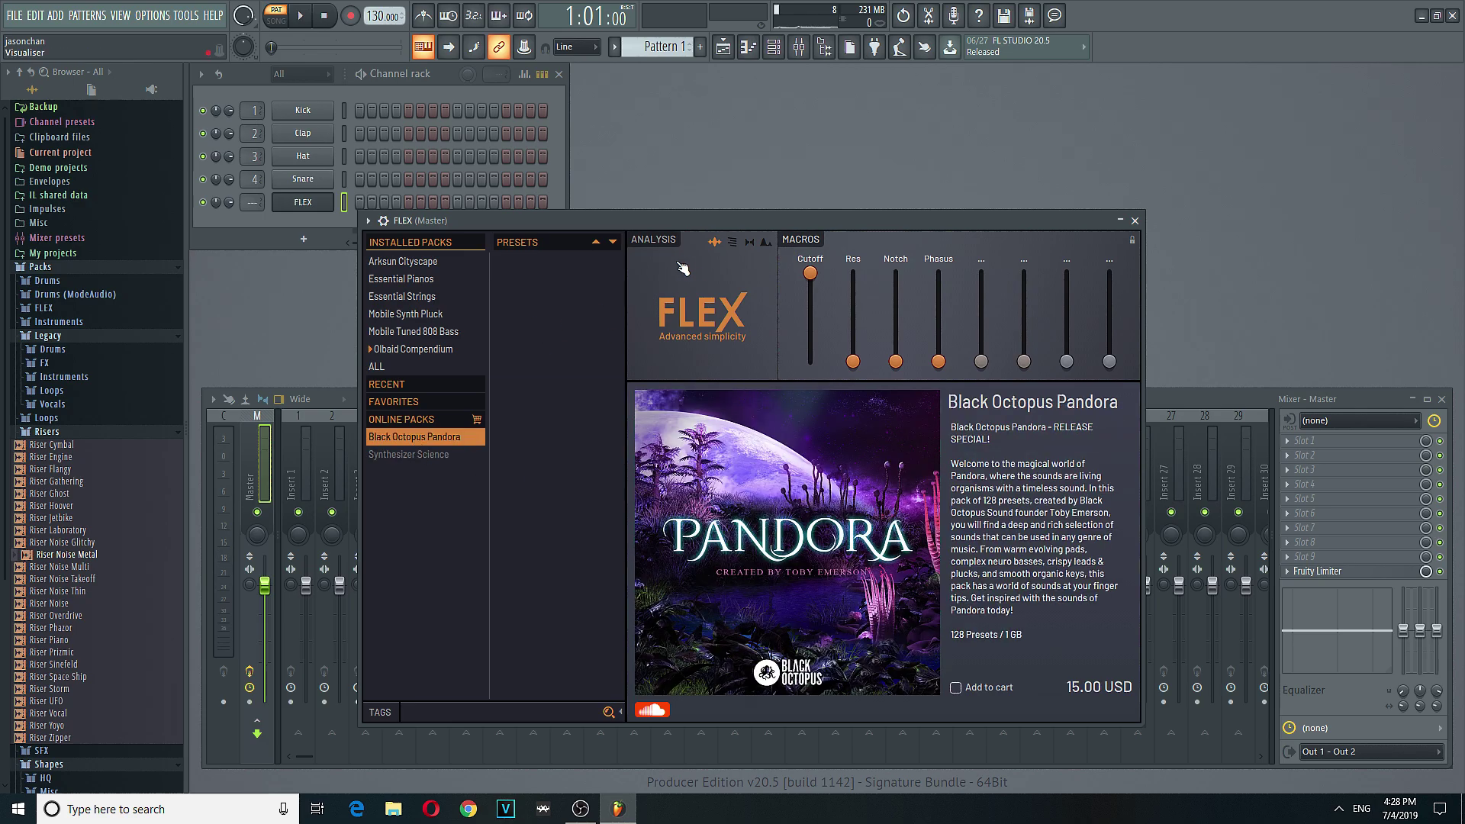
Step: Load the Arksun Cityscape preset Alumin Sun and view its sound in each analysis display mode, ending on the waveform
left_click(426, 262)
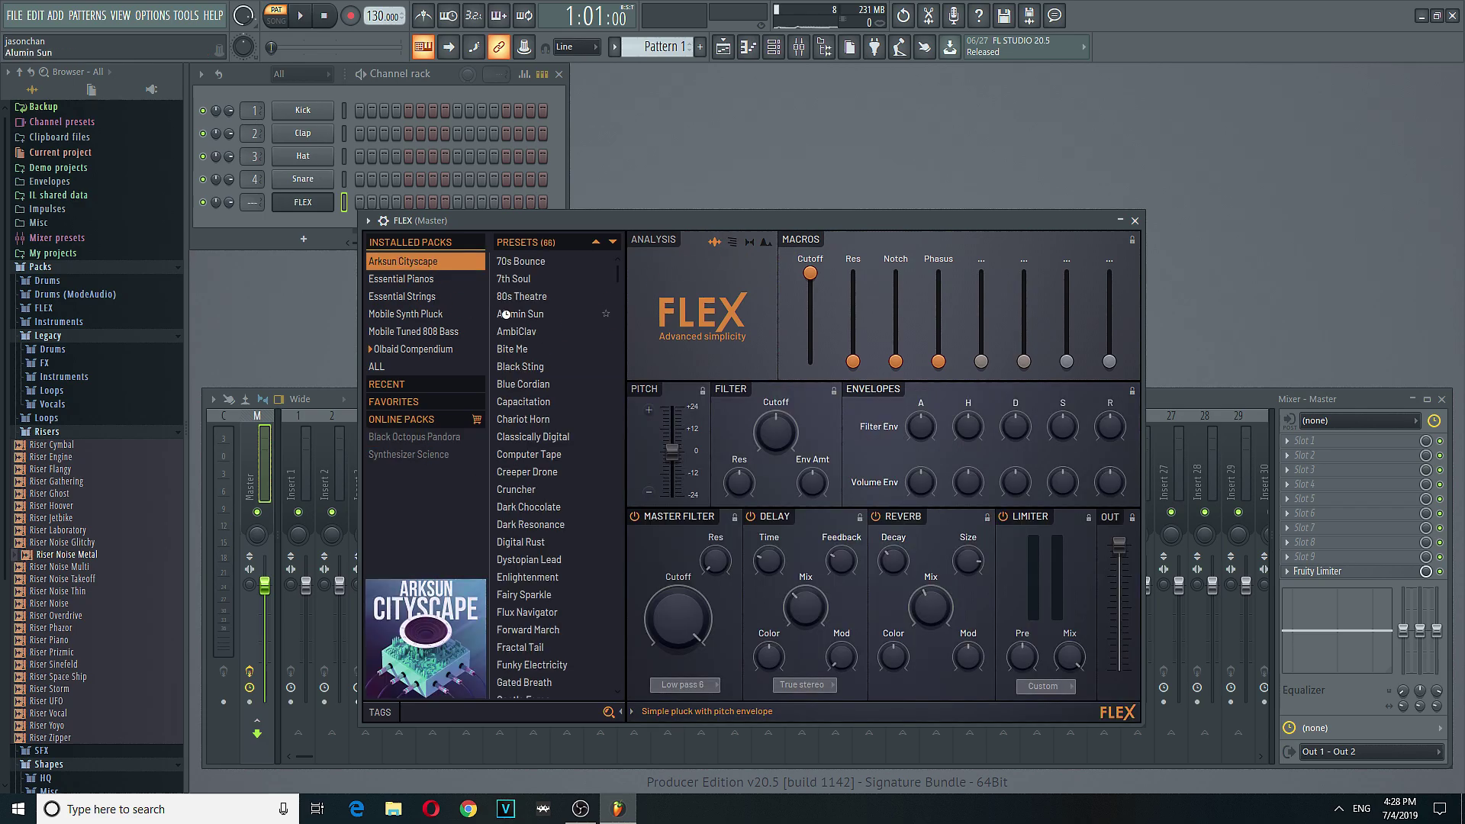
left_click(507, 314)
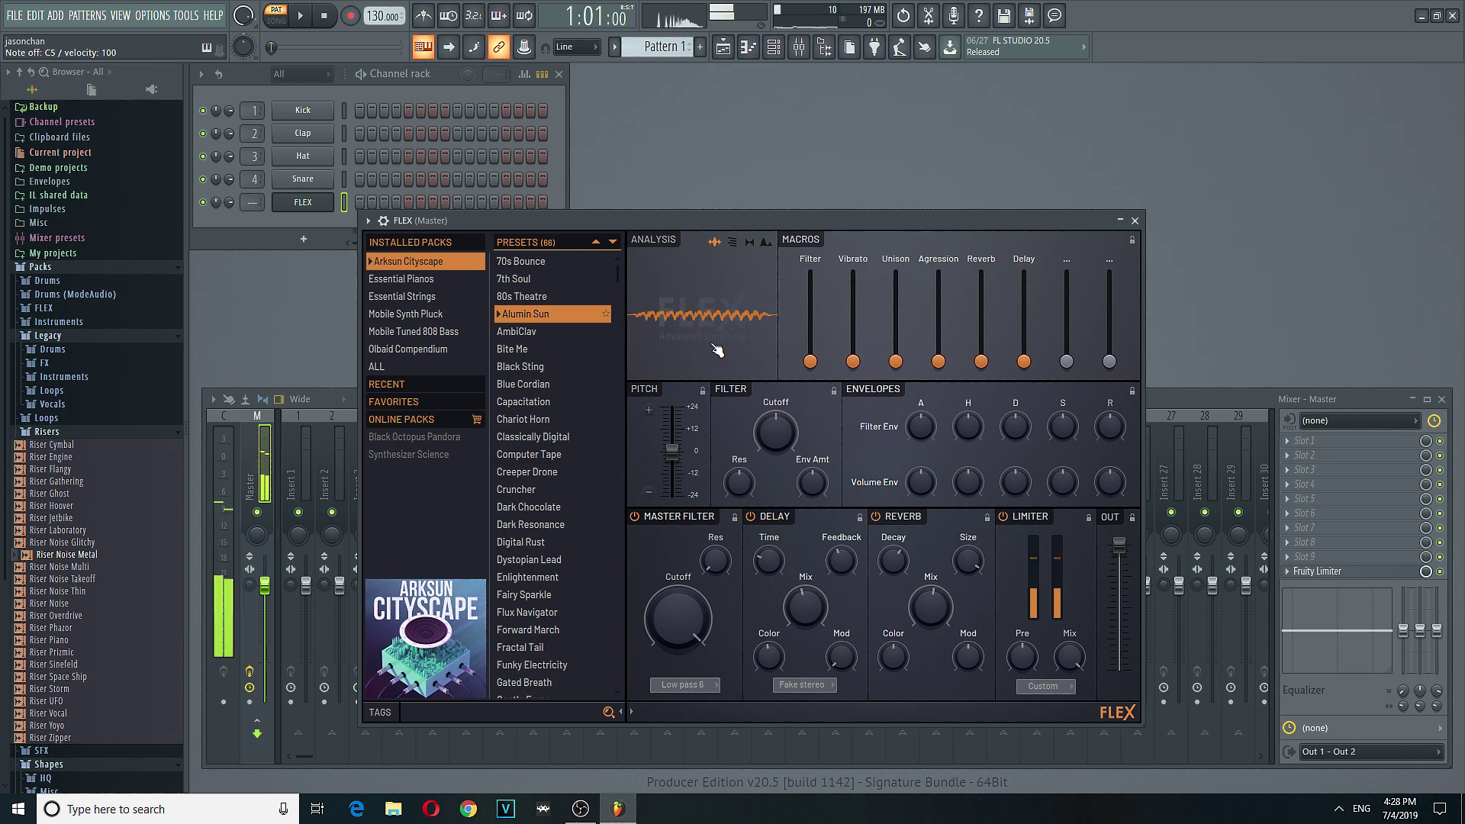
left_click(733, 242)
left_click(750, 242)
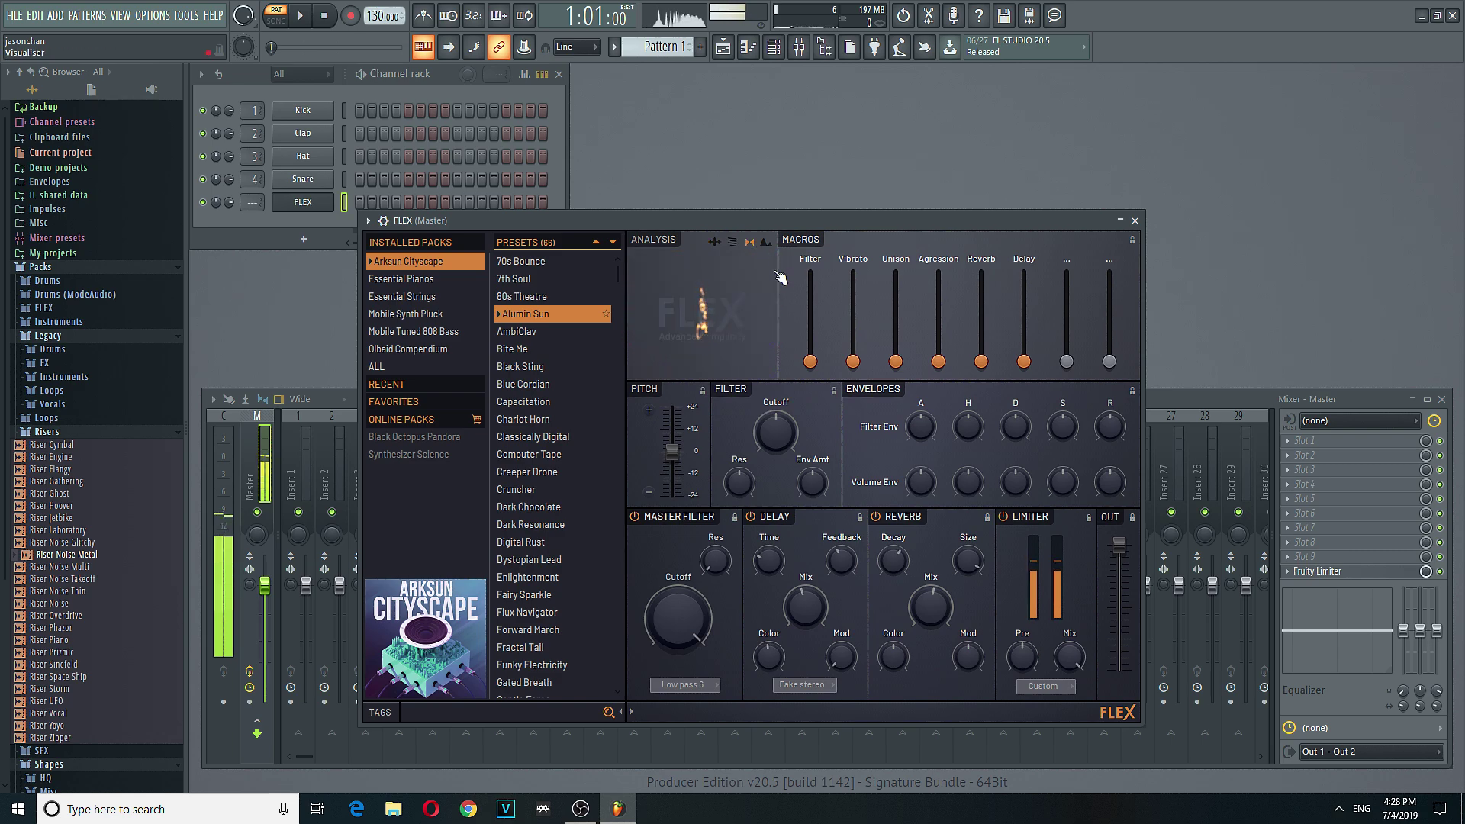
left_click(766, 242)
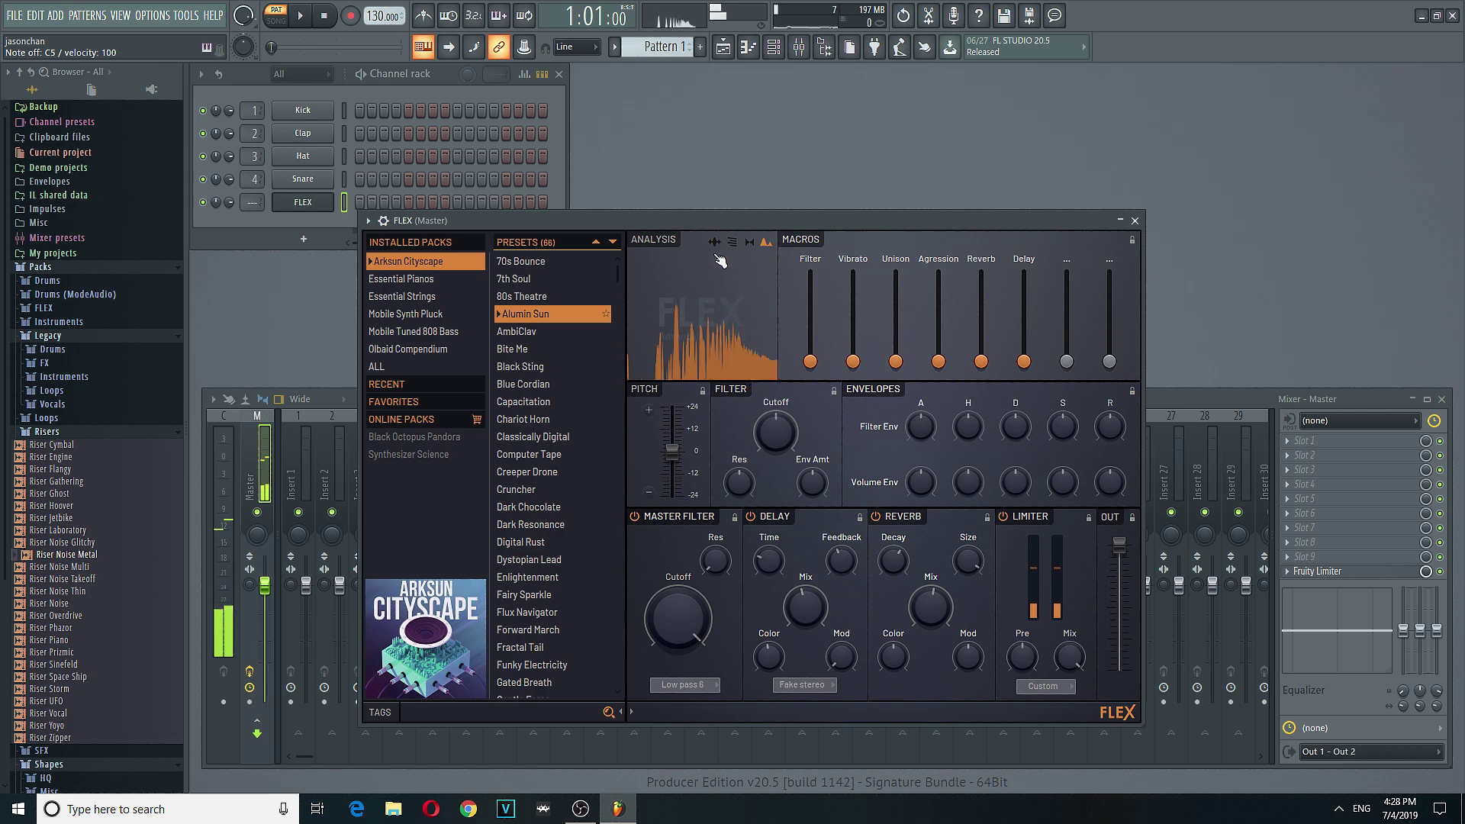
left_click(714, 242)
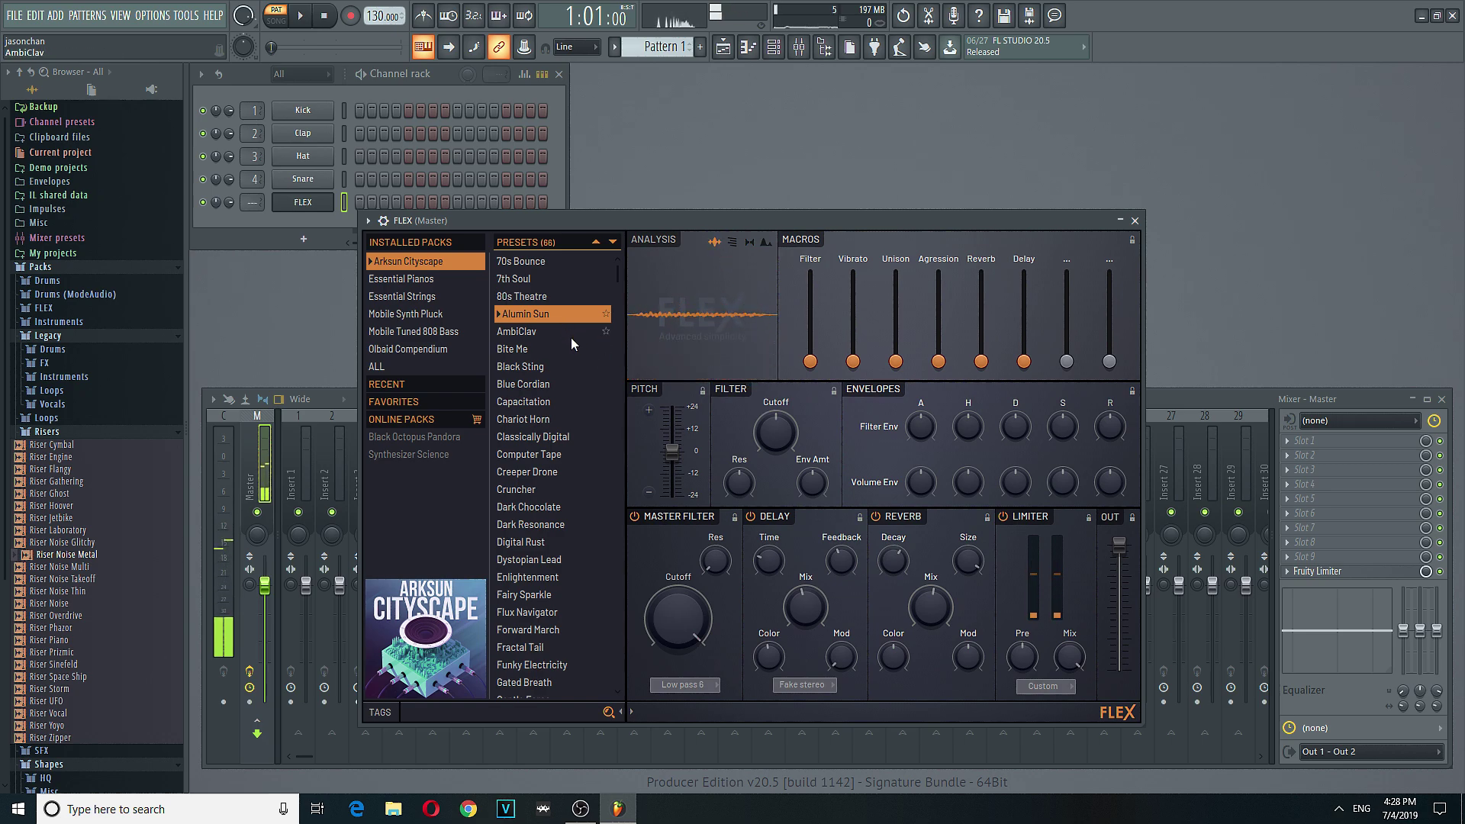
key("z")
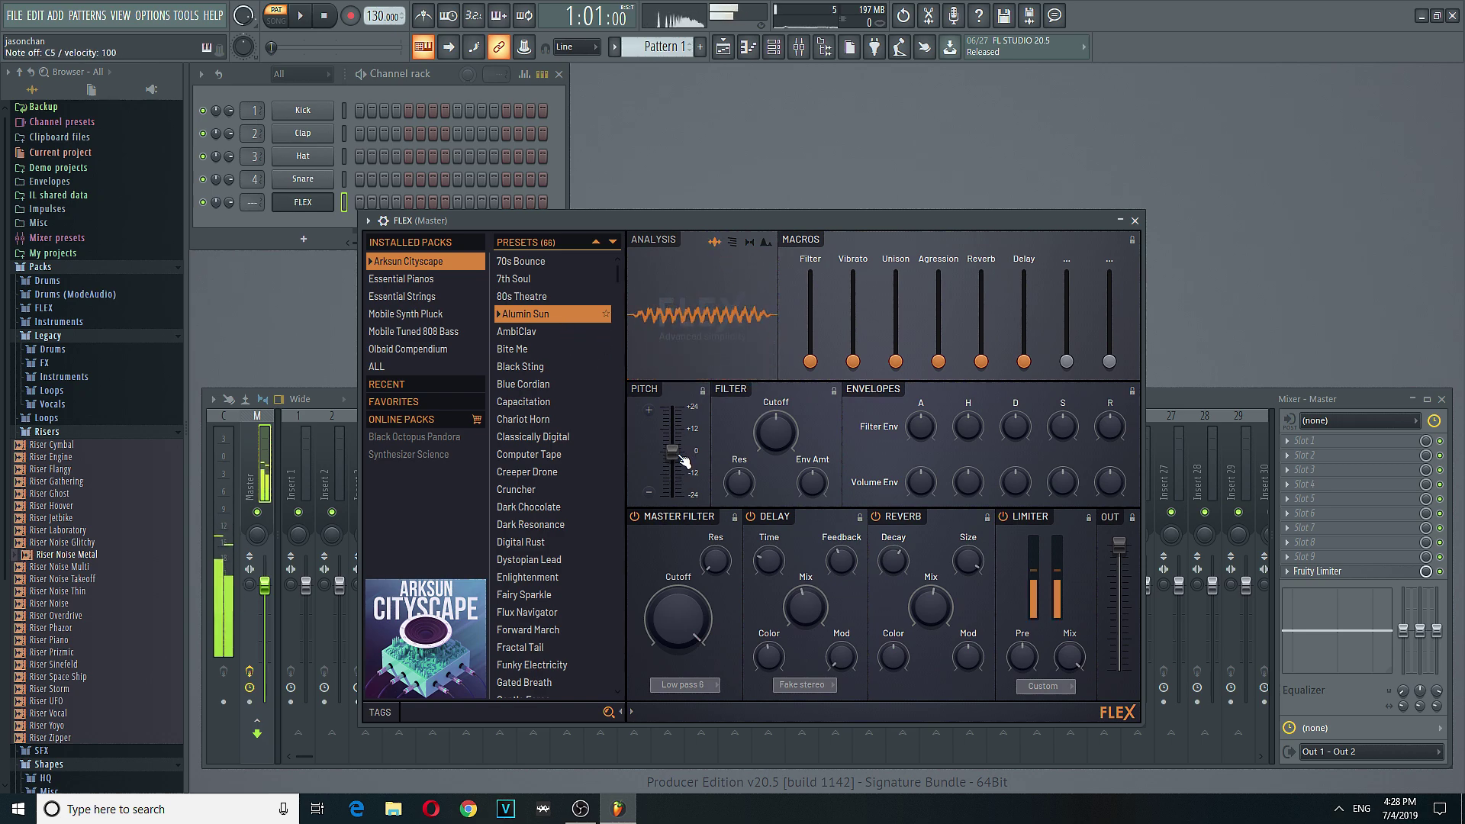
Step: Load the Above Sky preset from the Olbaid Compendium pack and play the test notes C5 and D5
left_click(433, 349)
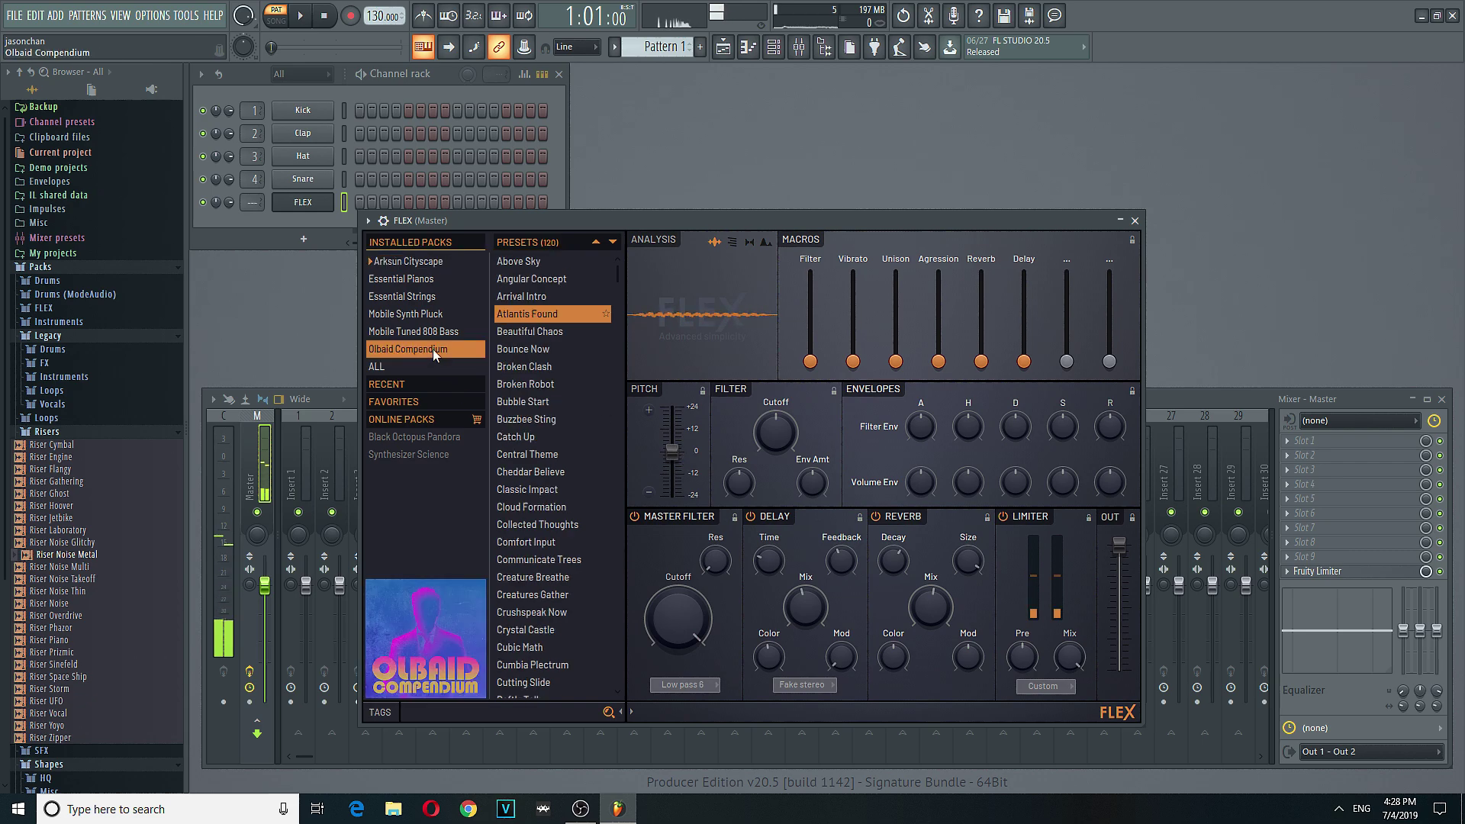
left_click(567, 274)
left_click(532, 260)
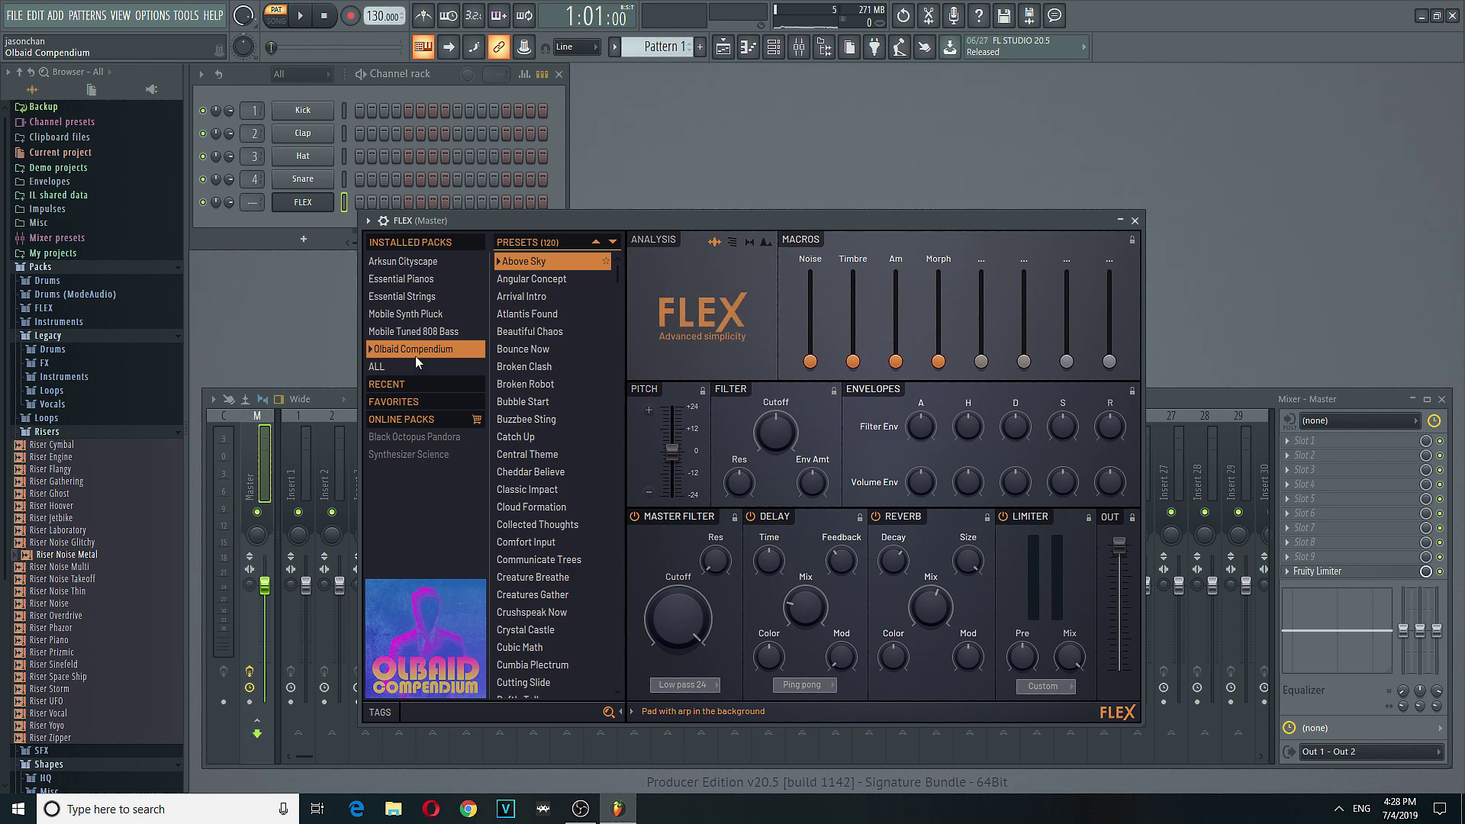
key("z")
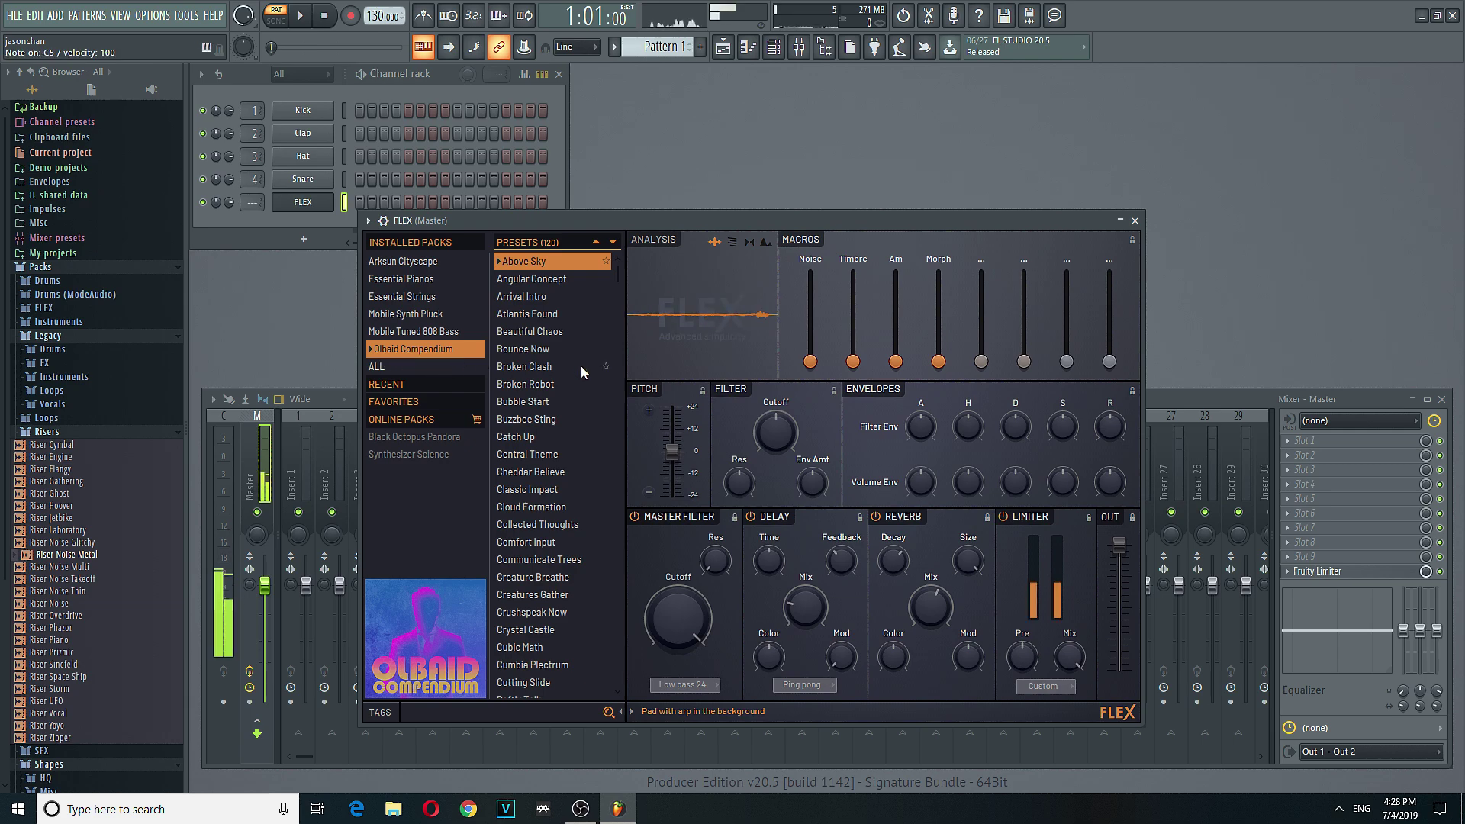
key("x")
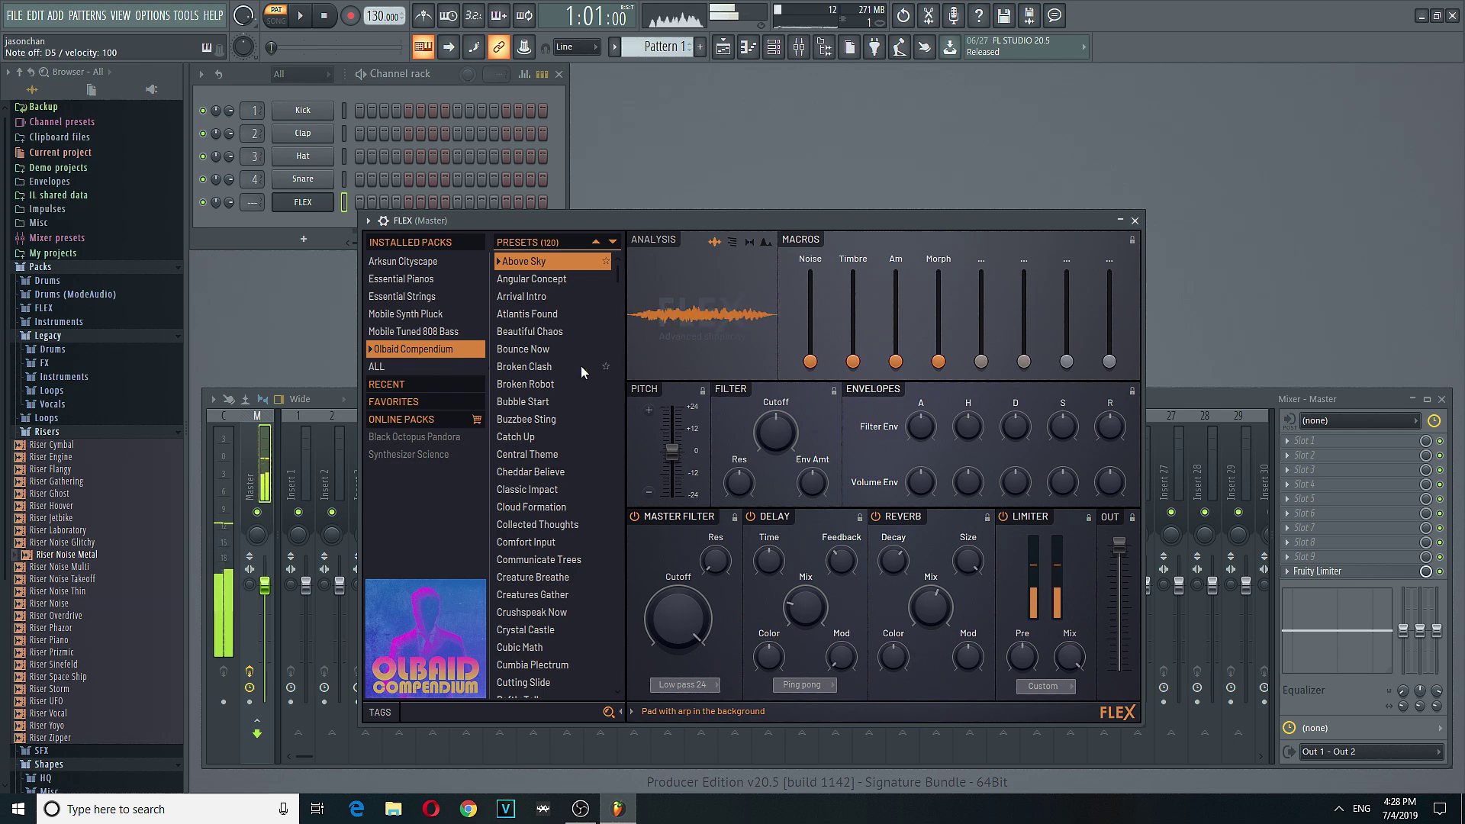
Step: Write the notes C6, D6, E6 and G6 on the four beats of bar 1 in the FLEX channel's piano roll
right_click(321, 207)
left_click(365, 202)
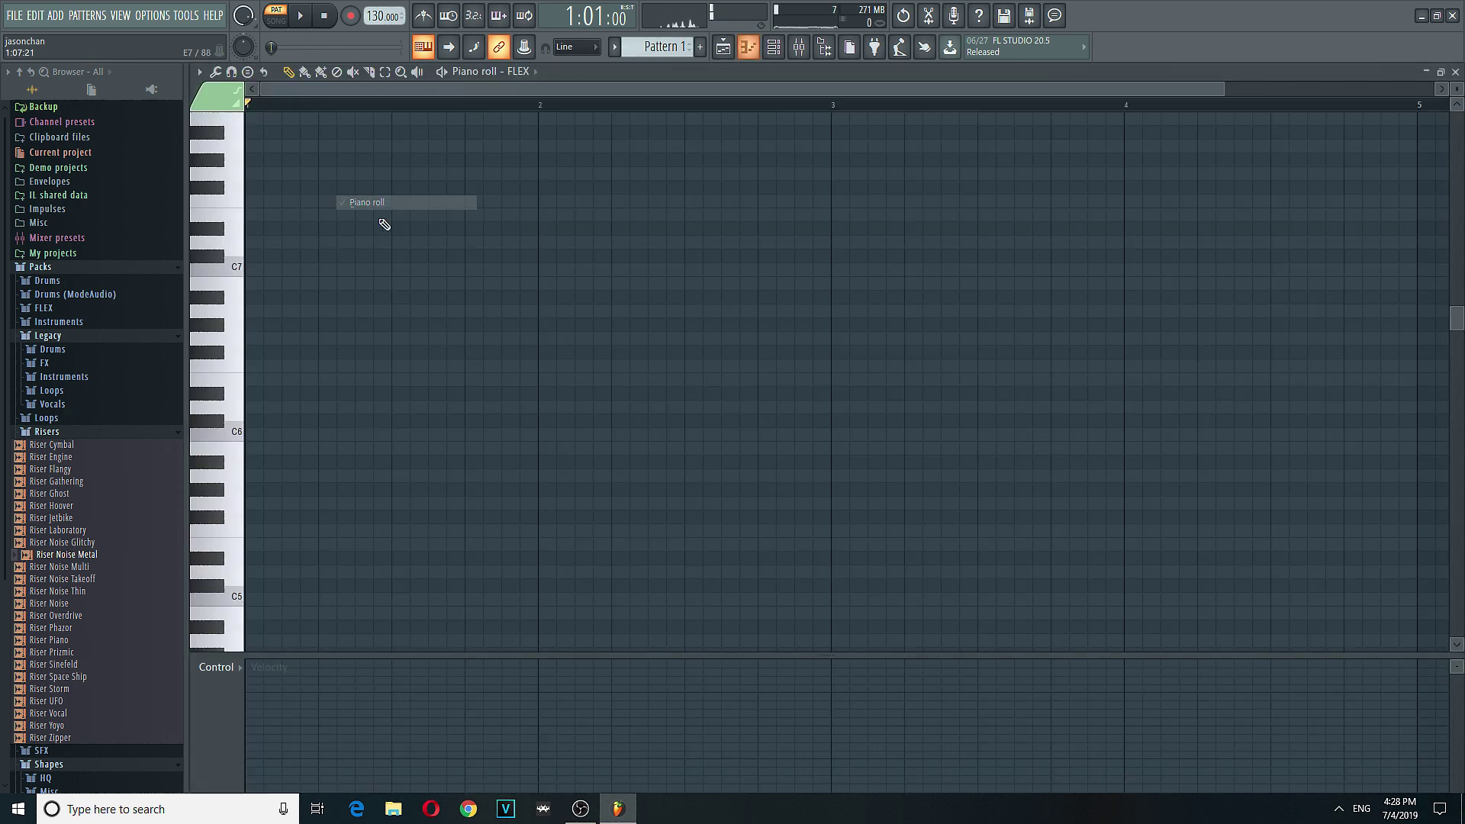
left_click(266, 434)
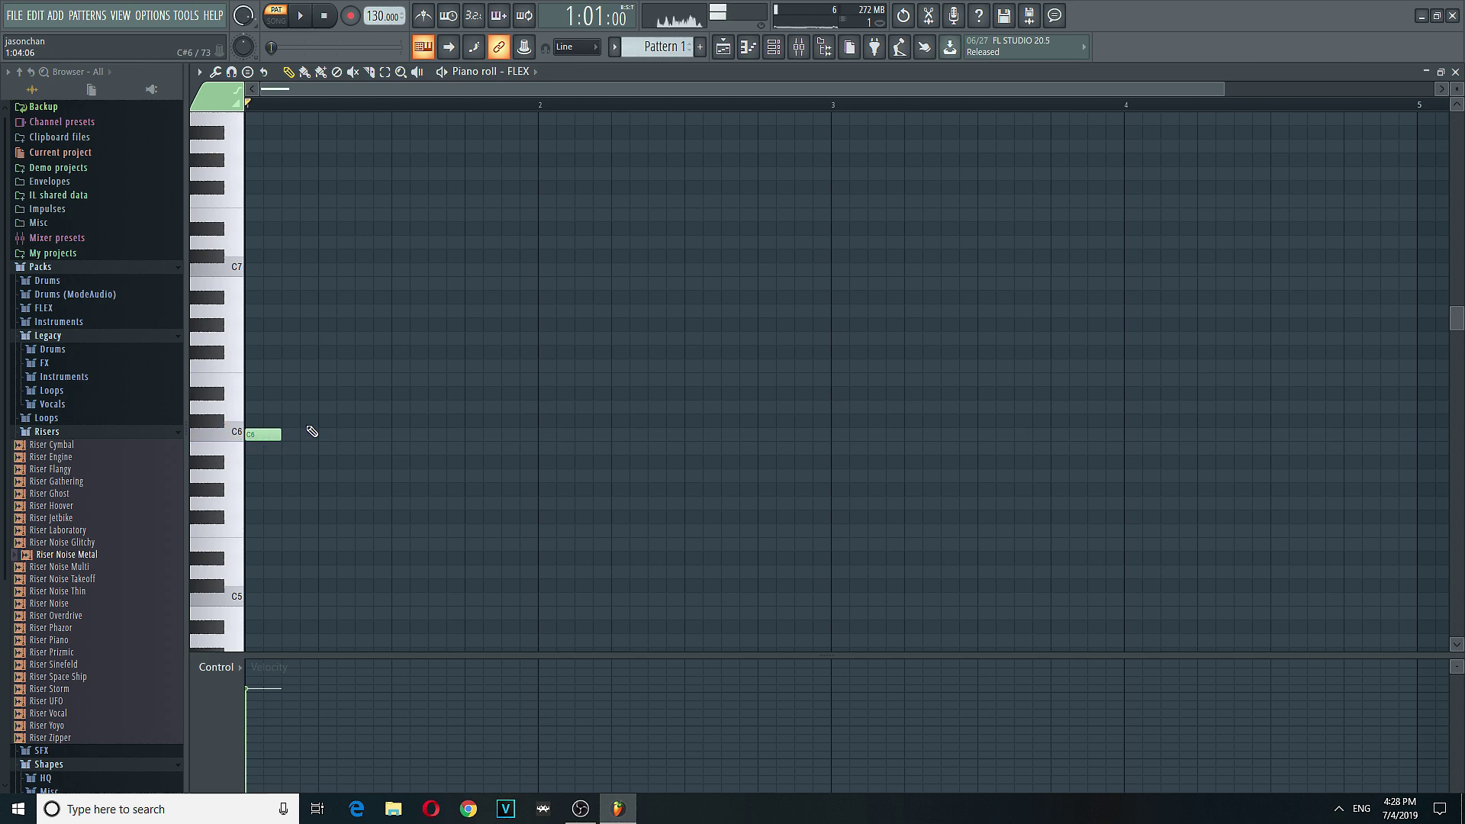
left_click(320, 407)
left_click(393, 381)
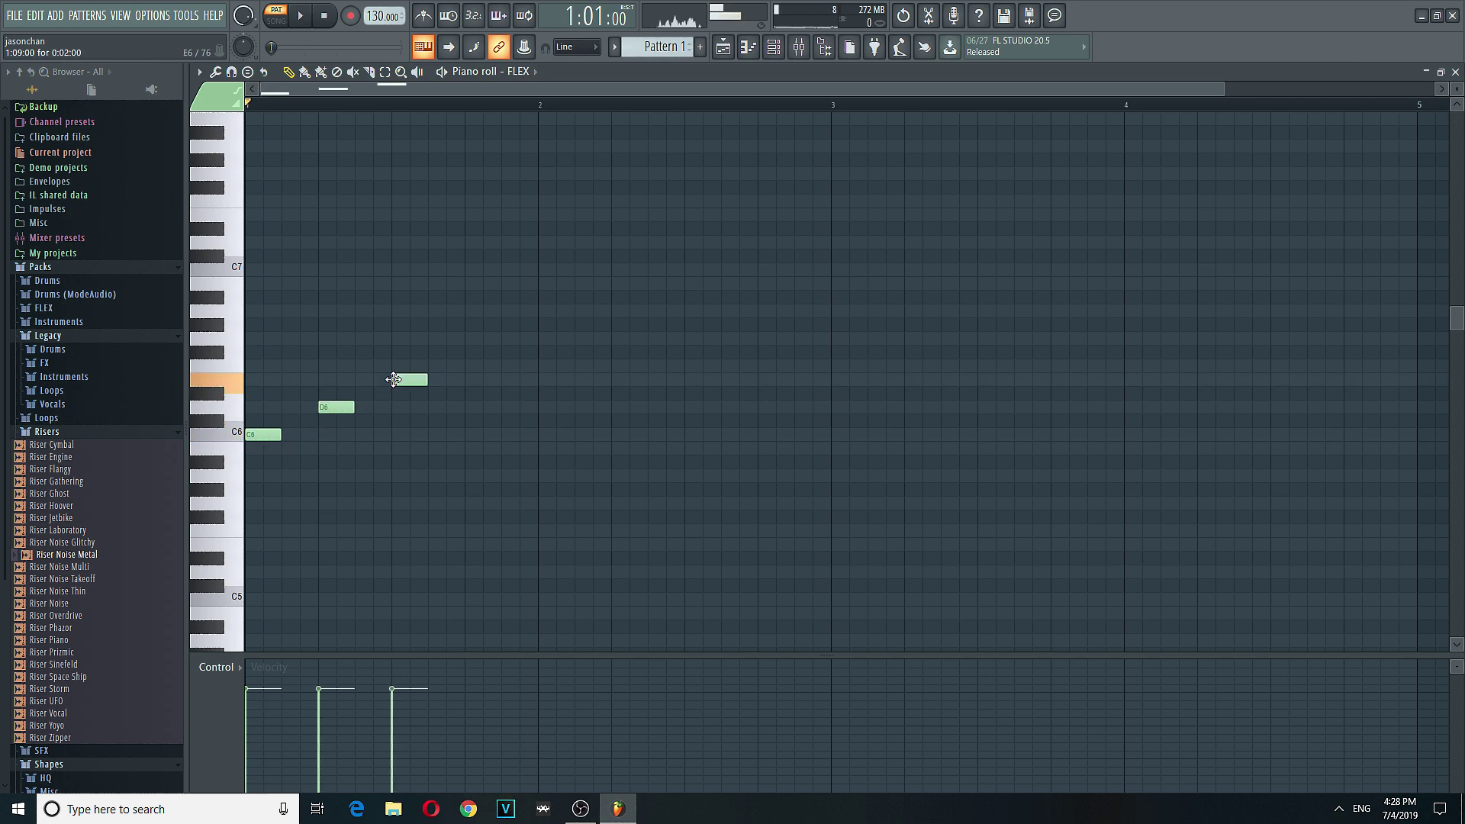
left_click(467, 407)
key("space")
right_click(493, 407)
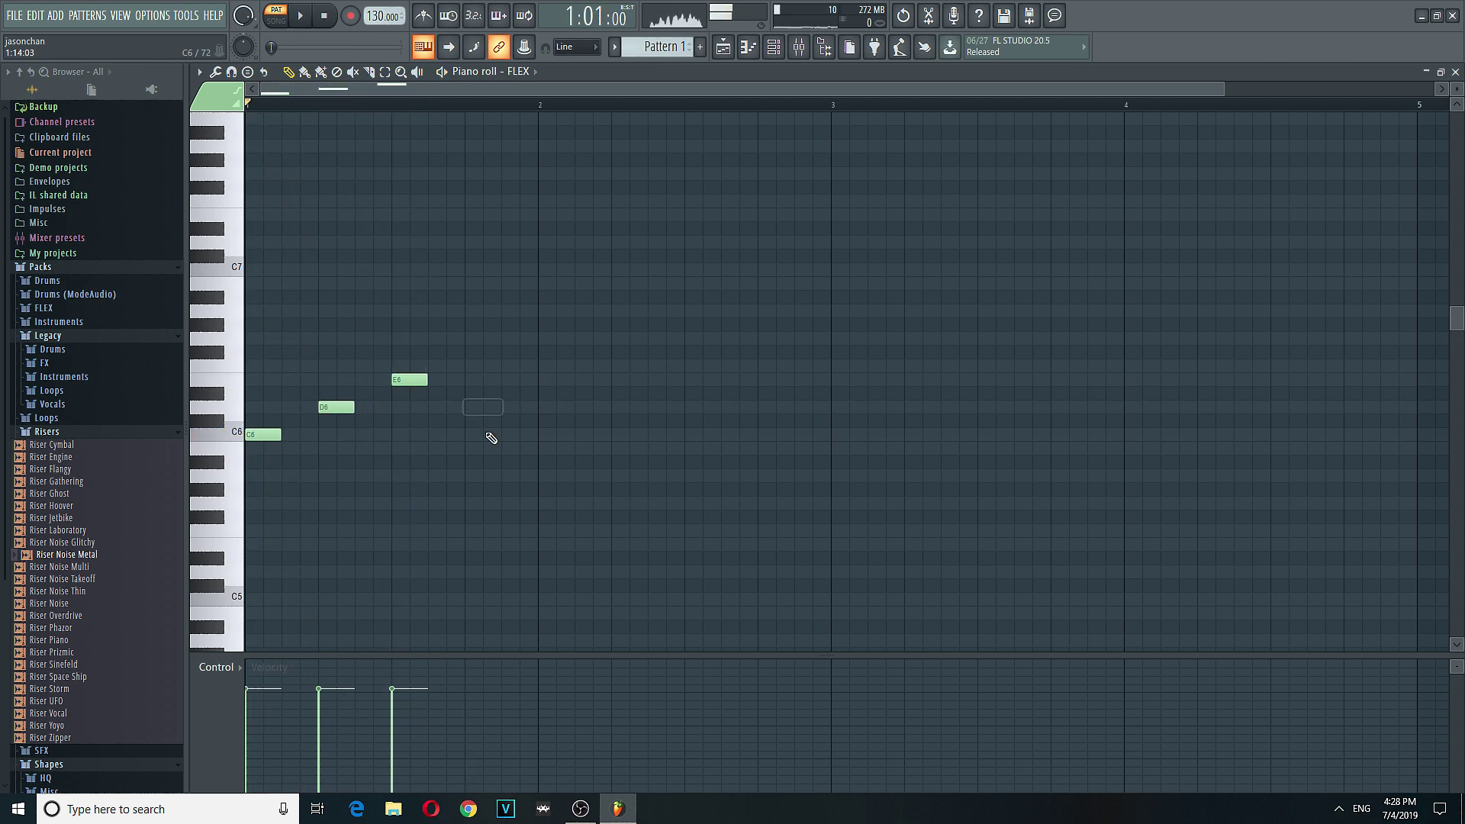
left_click(467, 337)
key("space")
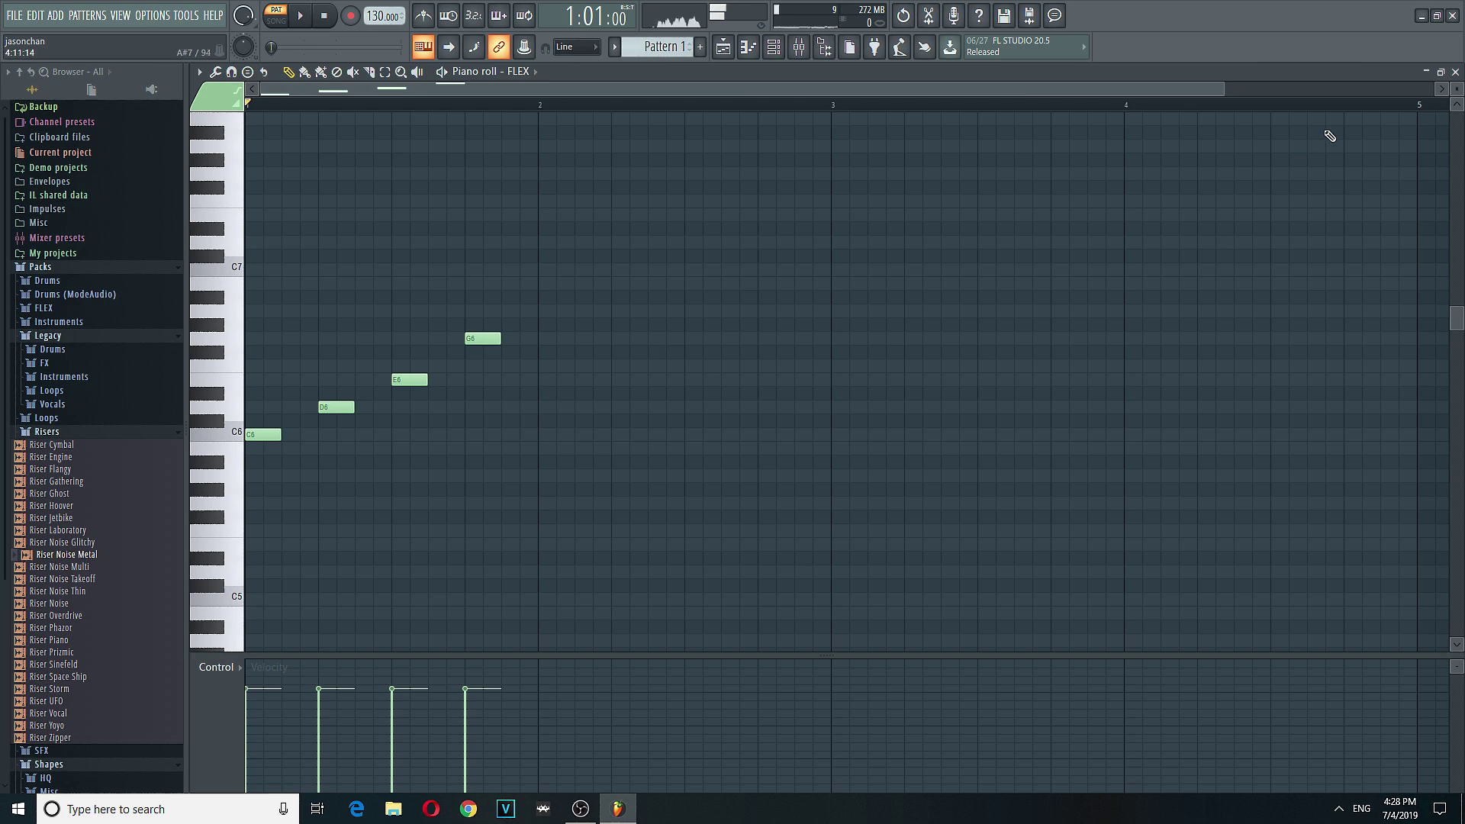
left_click(1455, 73)
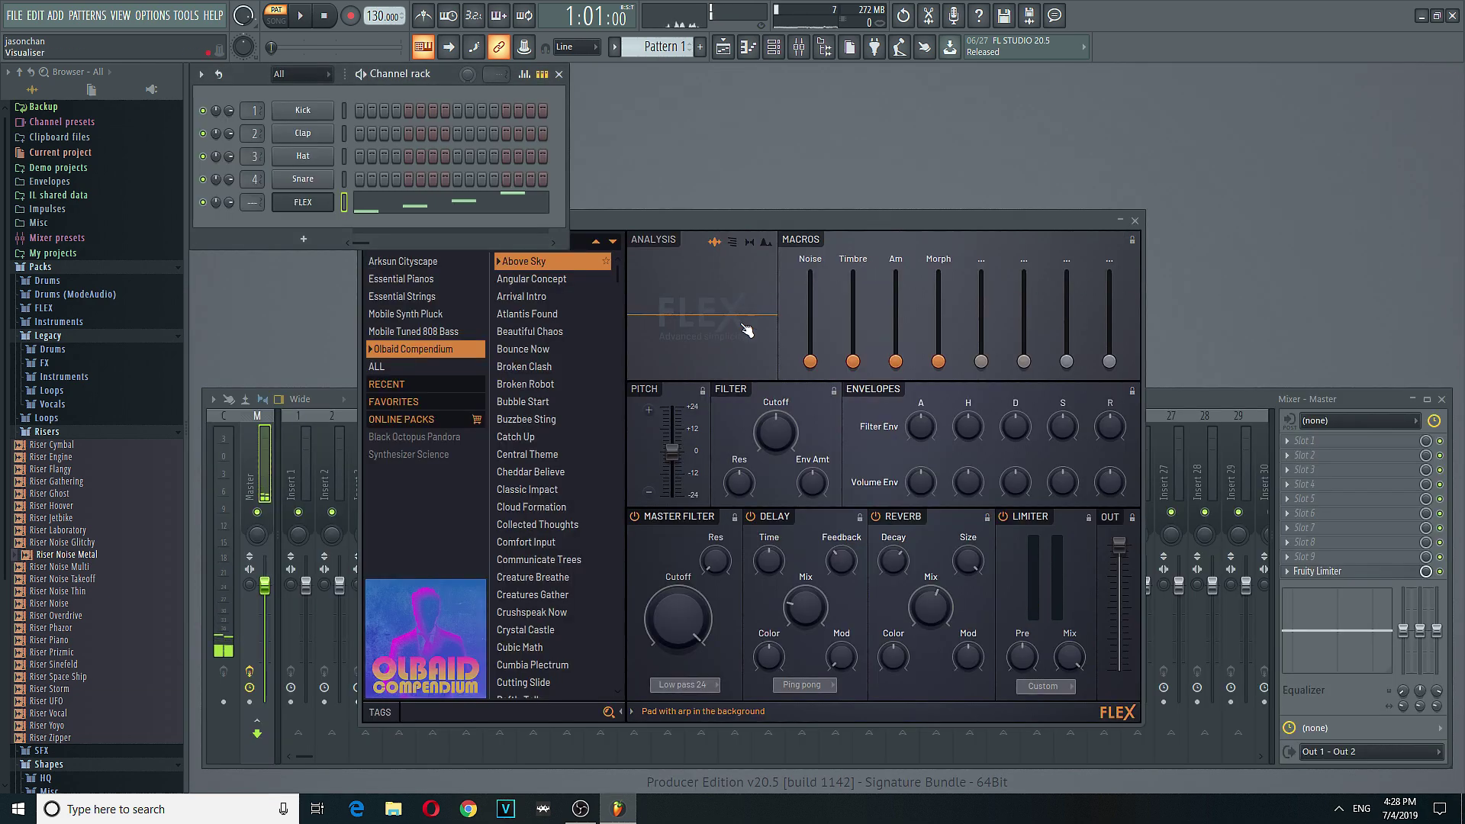
Step: Switch FLEX to the Angular Concept preset and play the pattern, checking its notes in the piano roll
left_click(541, 280)
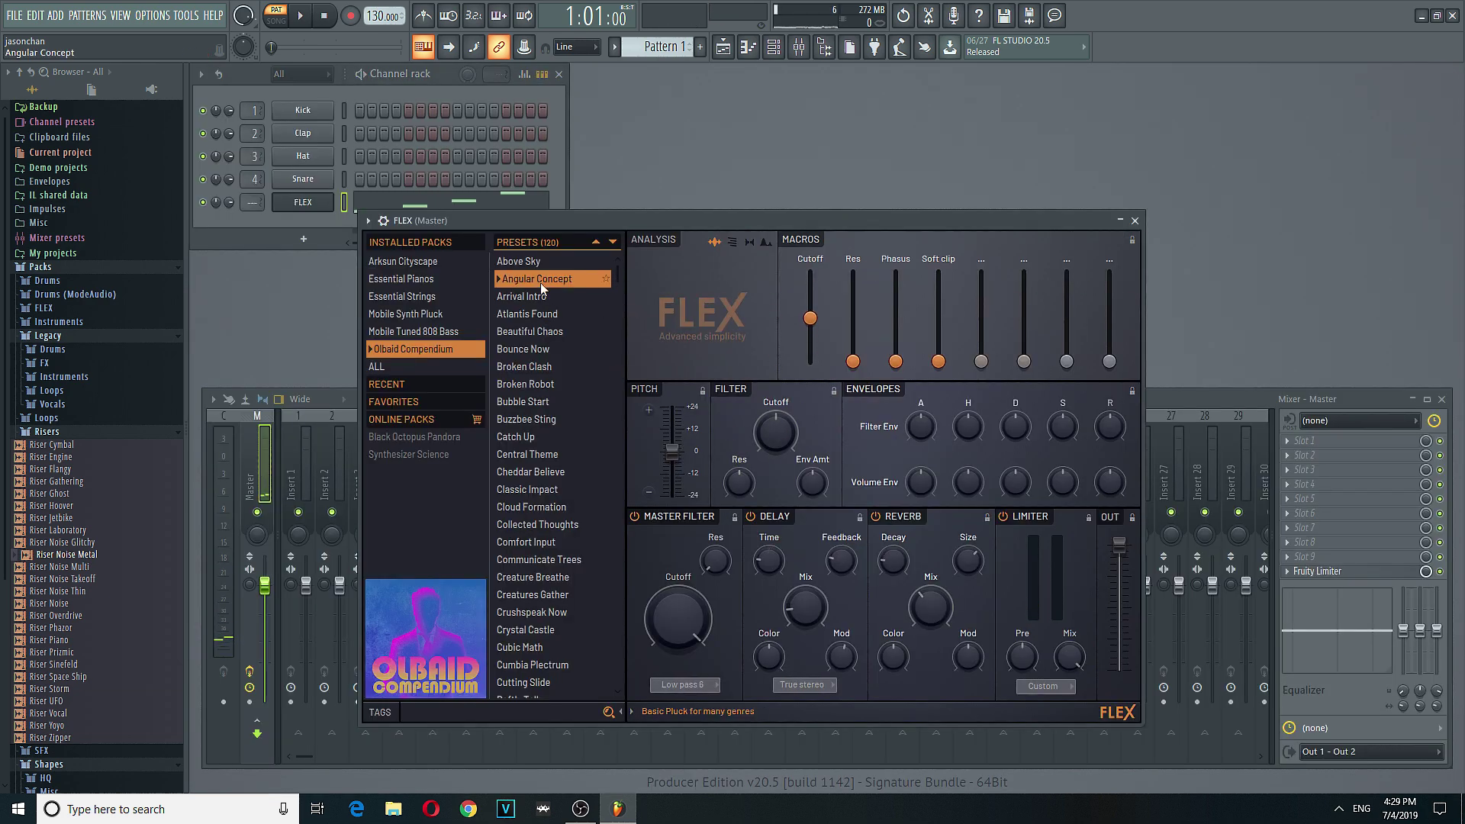
key("space")
right_click(306, 205)
left_click(366, 203)
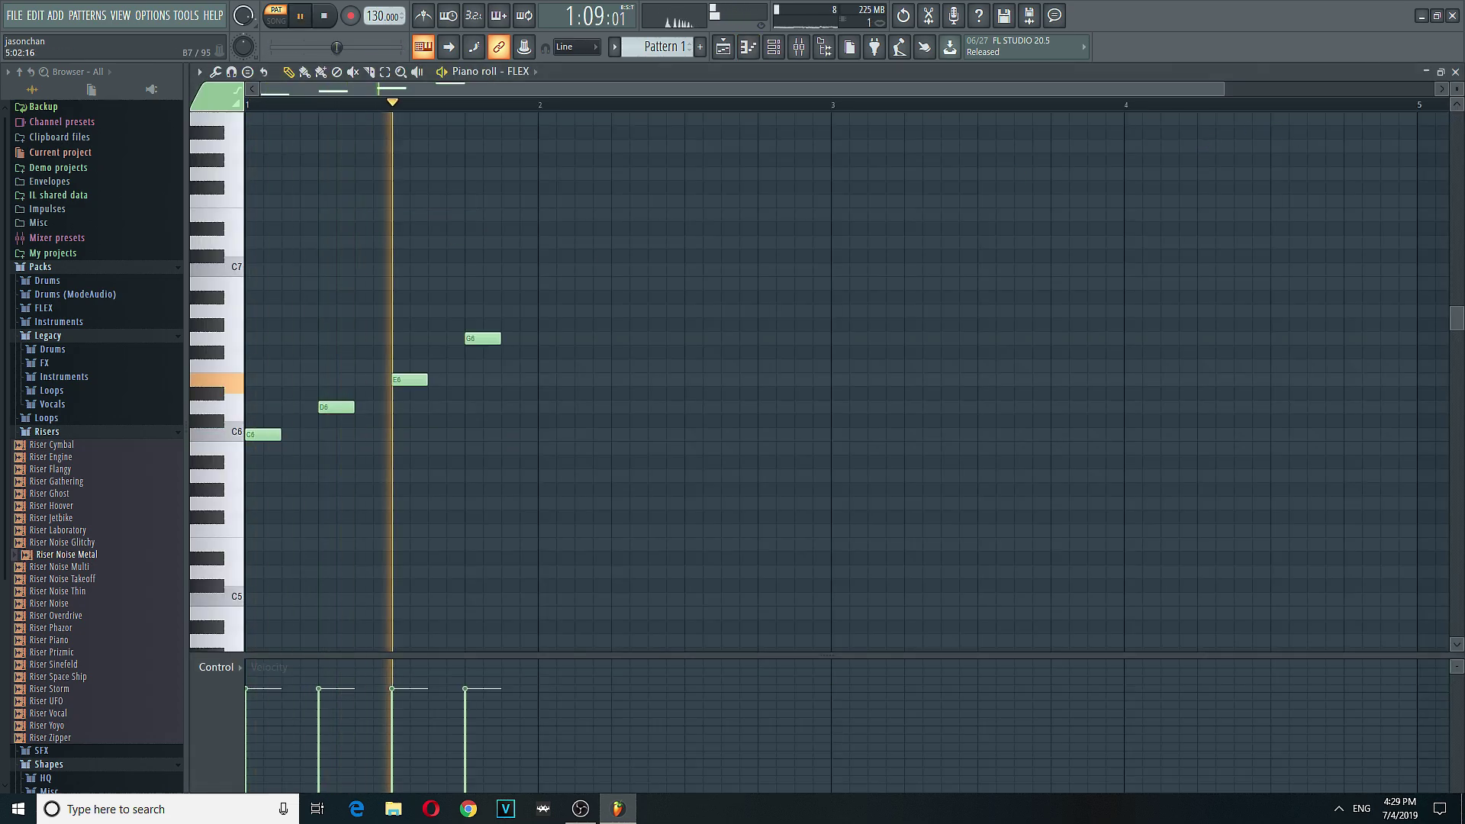
left_click(1455, 72)
Step: Test the Res macro and raise the Phasus macro of Angular Concept during playback, and stop the pattern
left_click(853, 365)
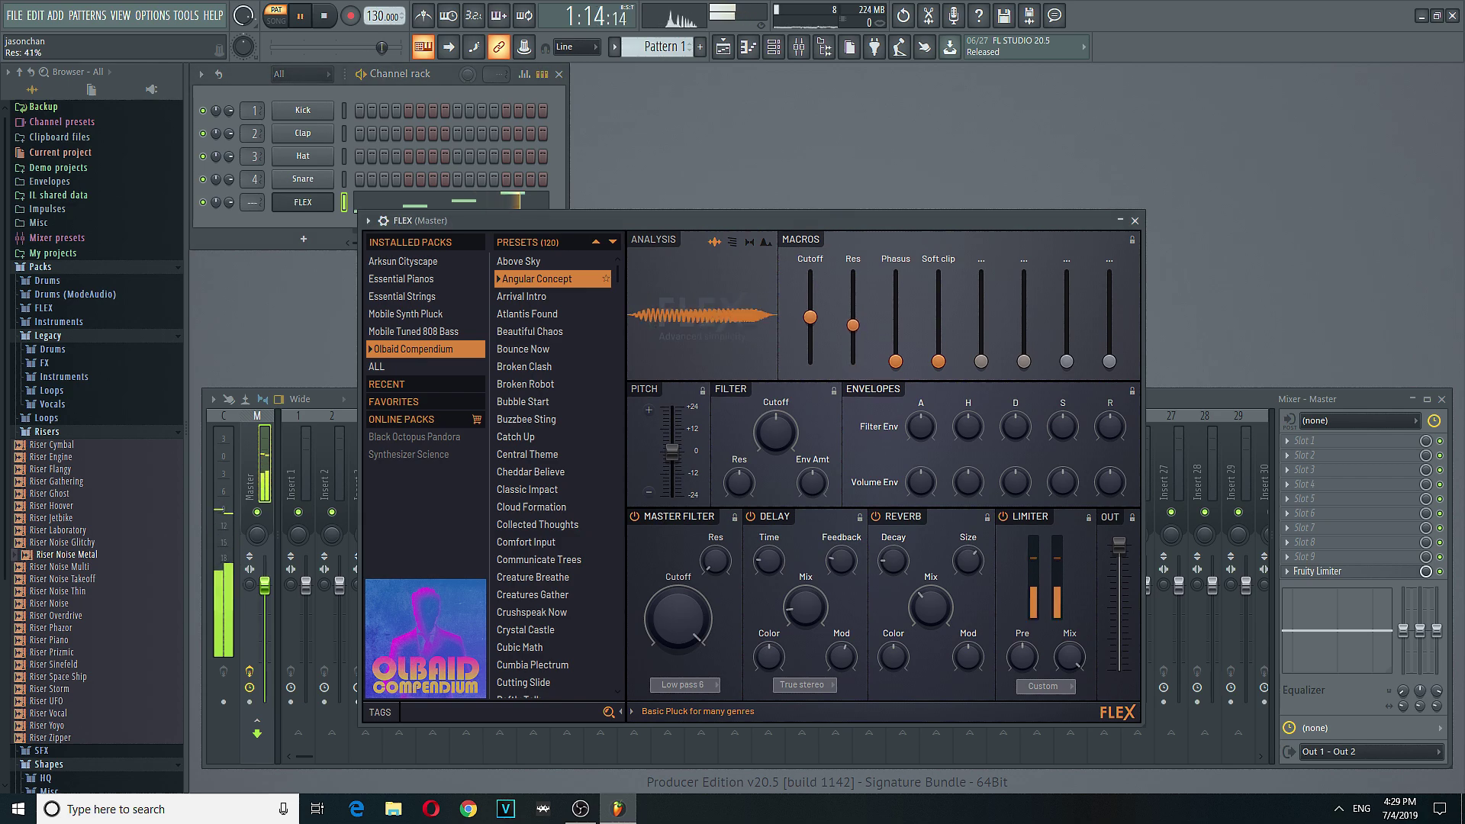
left_click_drag(895, 361, 939, 362)
key("space")
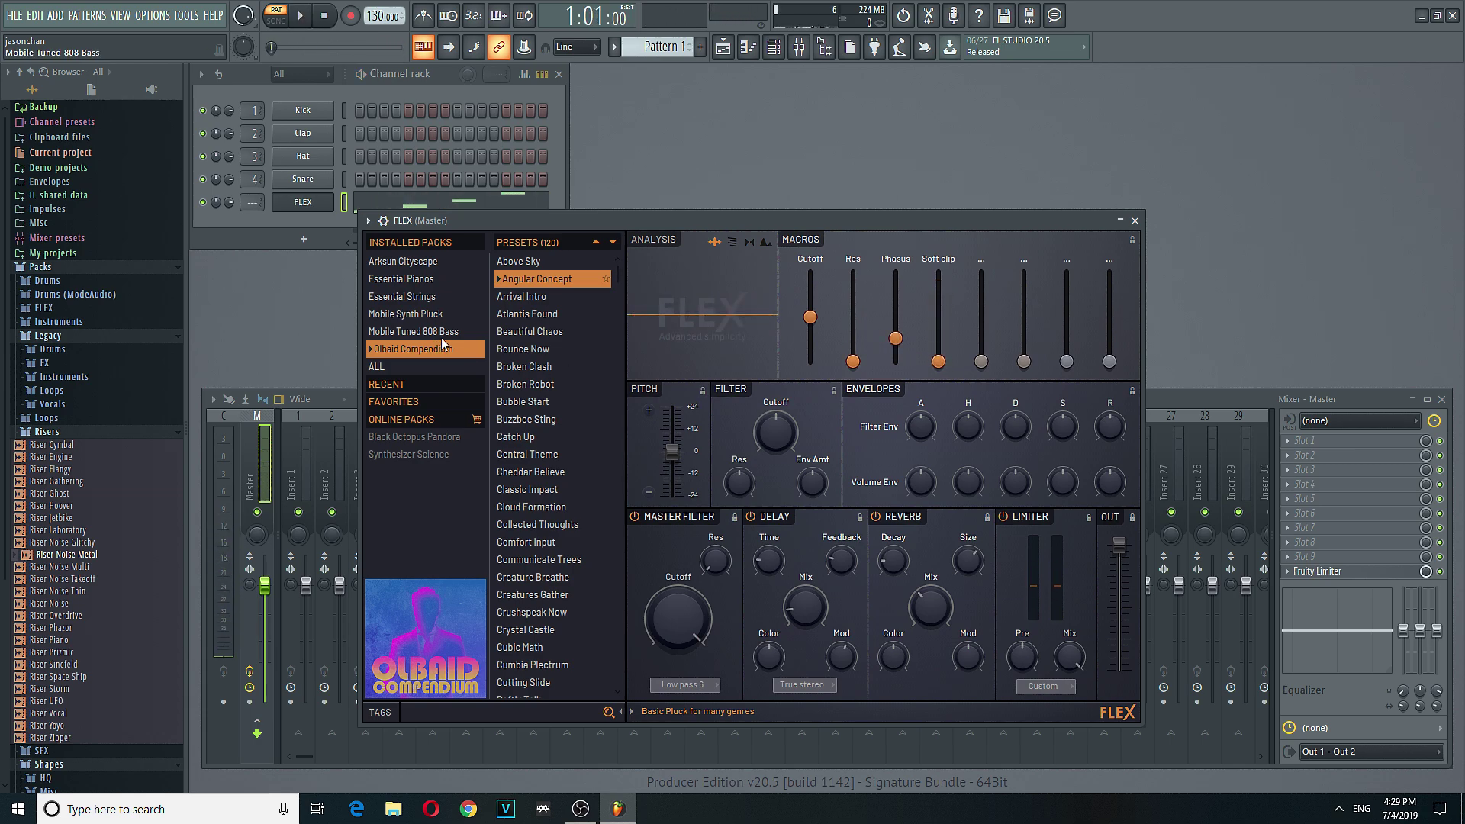
Step: Open the FLEX channel's piano roll and delete the four existing notes in bar 1
right_click(312, 217)
left_click(358, 202)
right_click(482, 338)
right_click(409, 380)
right_click(336, 406)
right_click(267, 434)
Step: Audition low keys around C2 and C3, and write a two-step C3 note at the start of bar 1
scroll(278, 423, "down", 10)
left_click(229, 477)
scroll(258, 509, "down", 3)
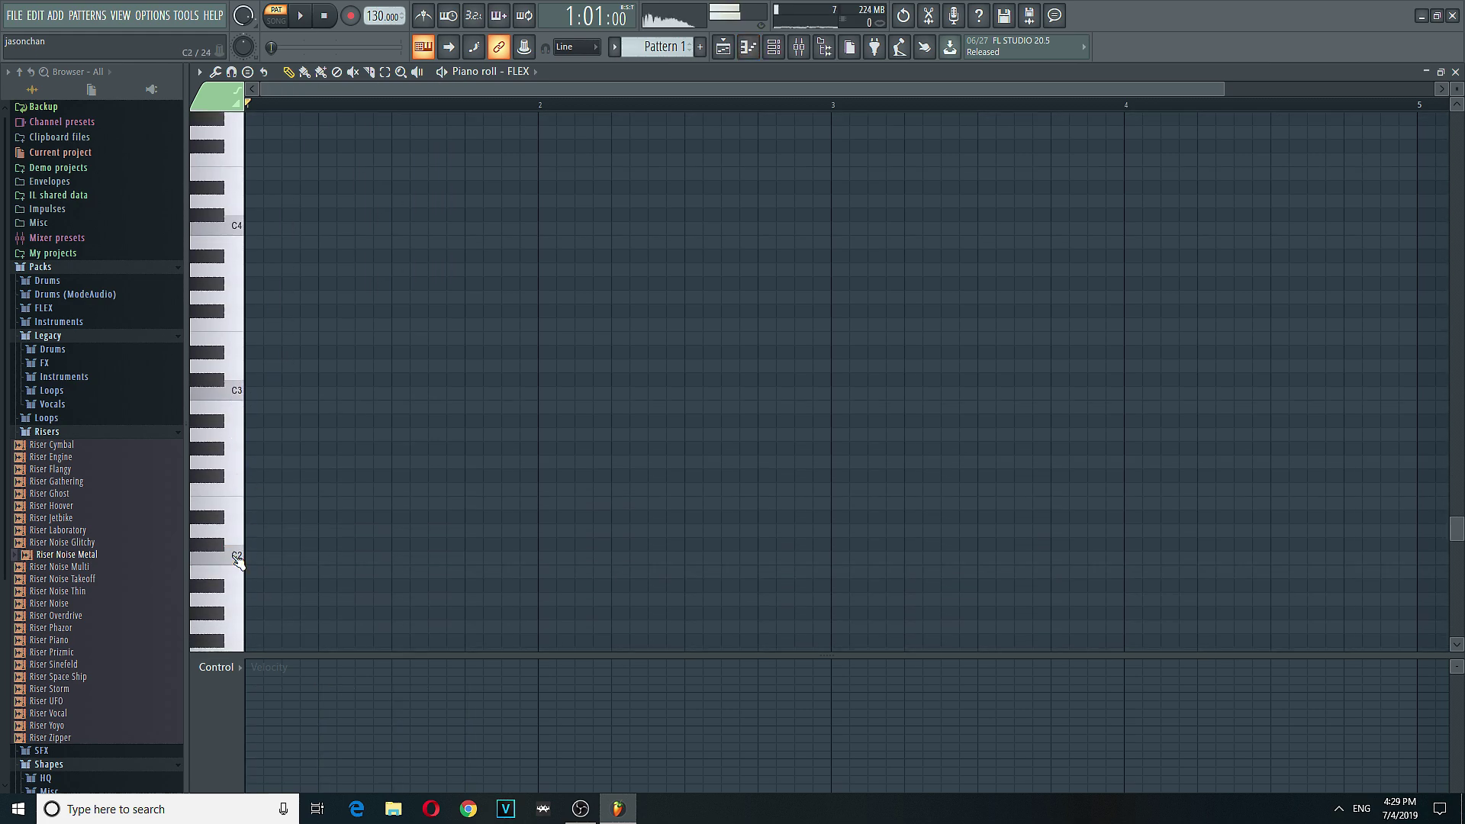
left_click(237, 561)
left_click(238, 398)
left_click(256, 393)
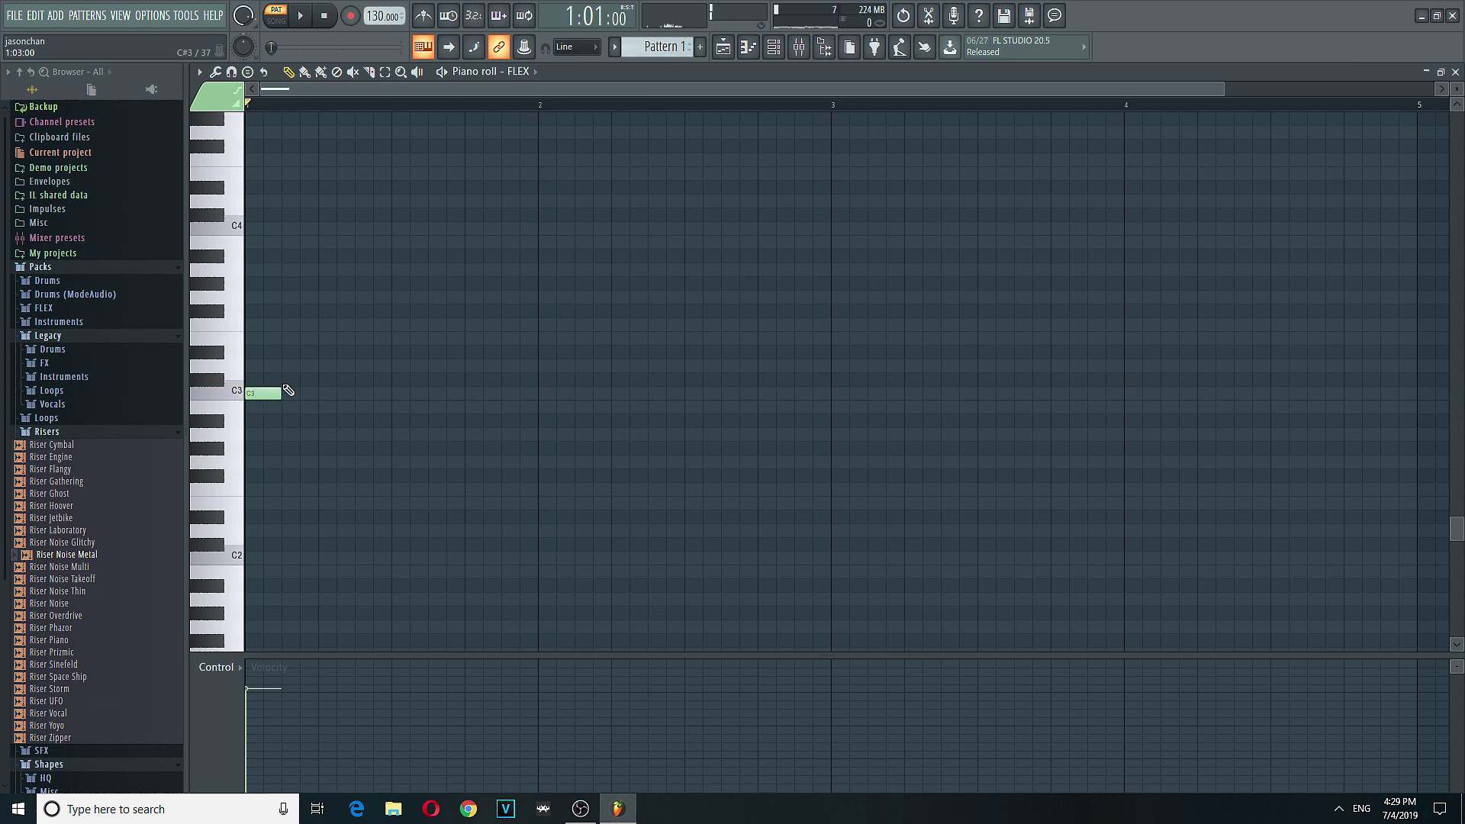
Step: Try a D3 note on beat 2 after the C3, play the pattern, and delete the D3 again
left_click(322, 366)
right_click(332, 366)
key("space")
left_click(331, 369)
key("space")
right_click(332, 367)
Step: Try an E3 note above the opening C3, play the pattern, and delete the E3
left_click_drag(276, 339, 263, 338)
key("space")
key("space")
right_click(269, 340)
Step: Try continuing the melody with D3 on beat 2 and D#3 directly after it, and play the pattern
key("space")
left_click(323, 338)
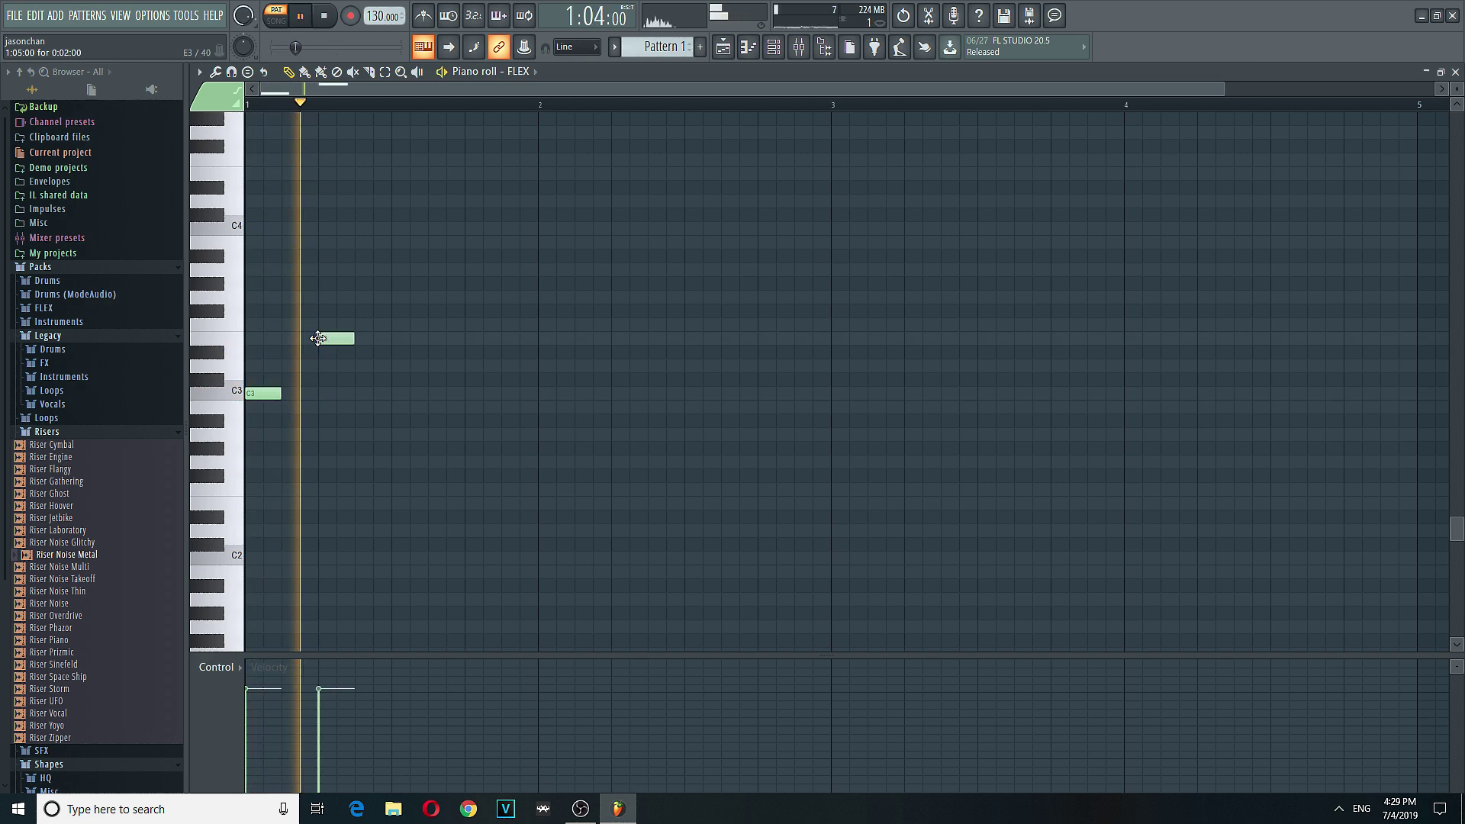
left_click(403, 393)
right_click(416, 393)
left_click_drag(340, 339, 340, 367)
left_click(404, 393)
key("space")
right_click(424, 393)
left_click(368, 353)
Step: Replay the pattern with the D#3 note shifted slightly later, and delete the D#3 and D3 notes
key("space")
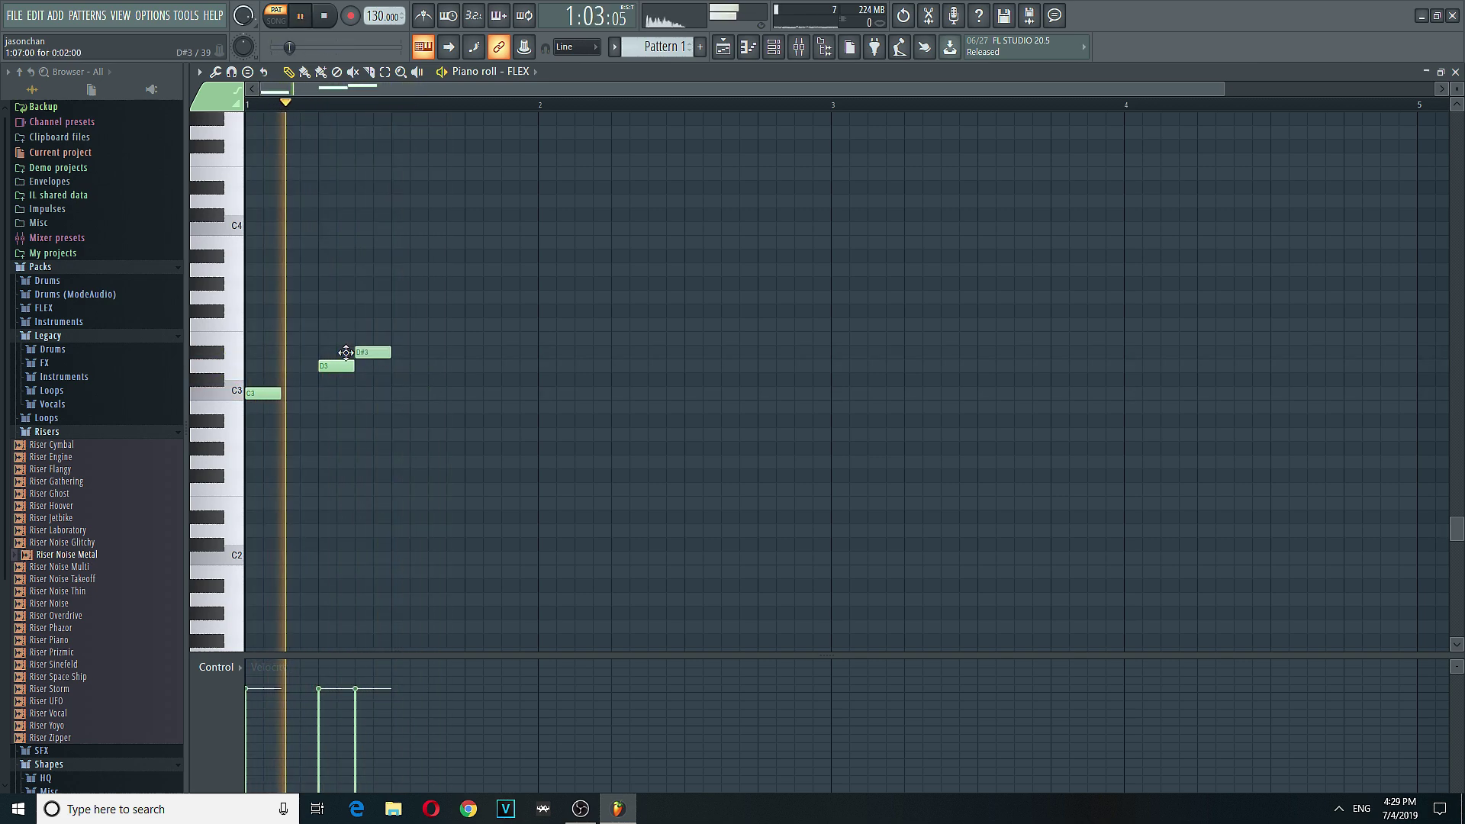
key("space")
key("space")
key("space")
mouse_move(374, 354)
left_mouse_down()
mouse_move(342, 353)
mouse_move(391, 353)
left_mouse_up()
key("space")
key("space")
key("space")
right_click(383, 352)
right_click(340, 366)
Step: Lengthen the C3 note to fill the whole of bar 1, checking the pattern's playback
key("space")
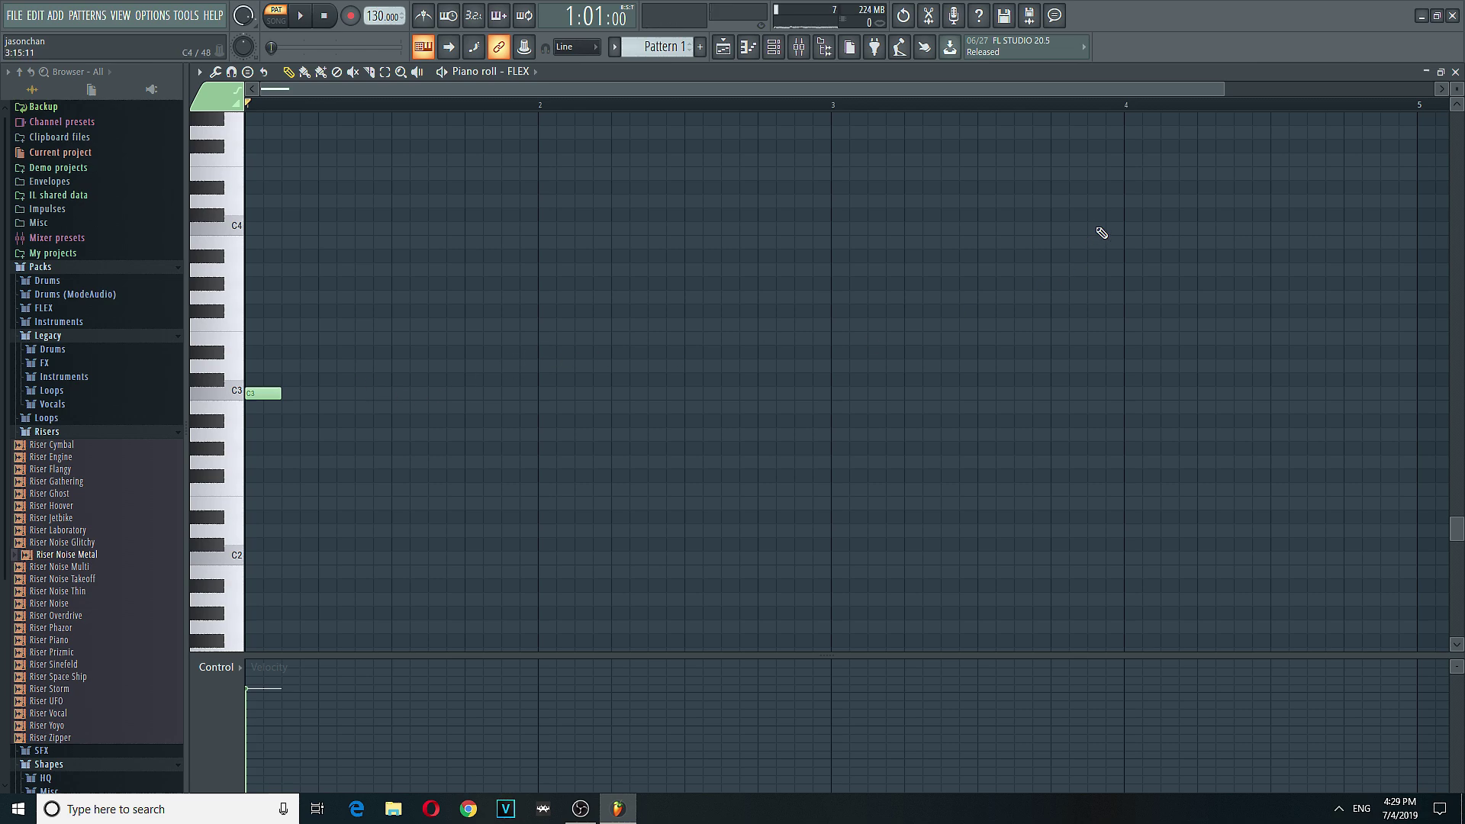
key("space")
left_click_drag(280, 394, 538, 419)
key("space")
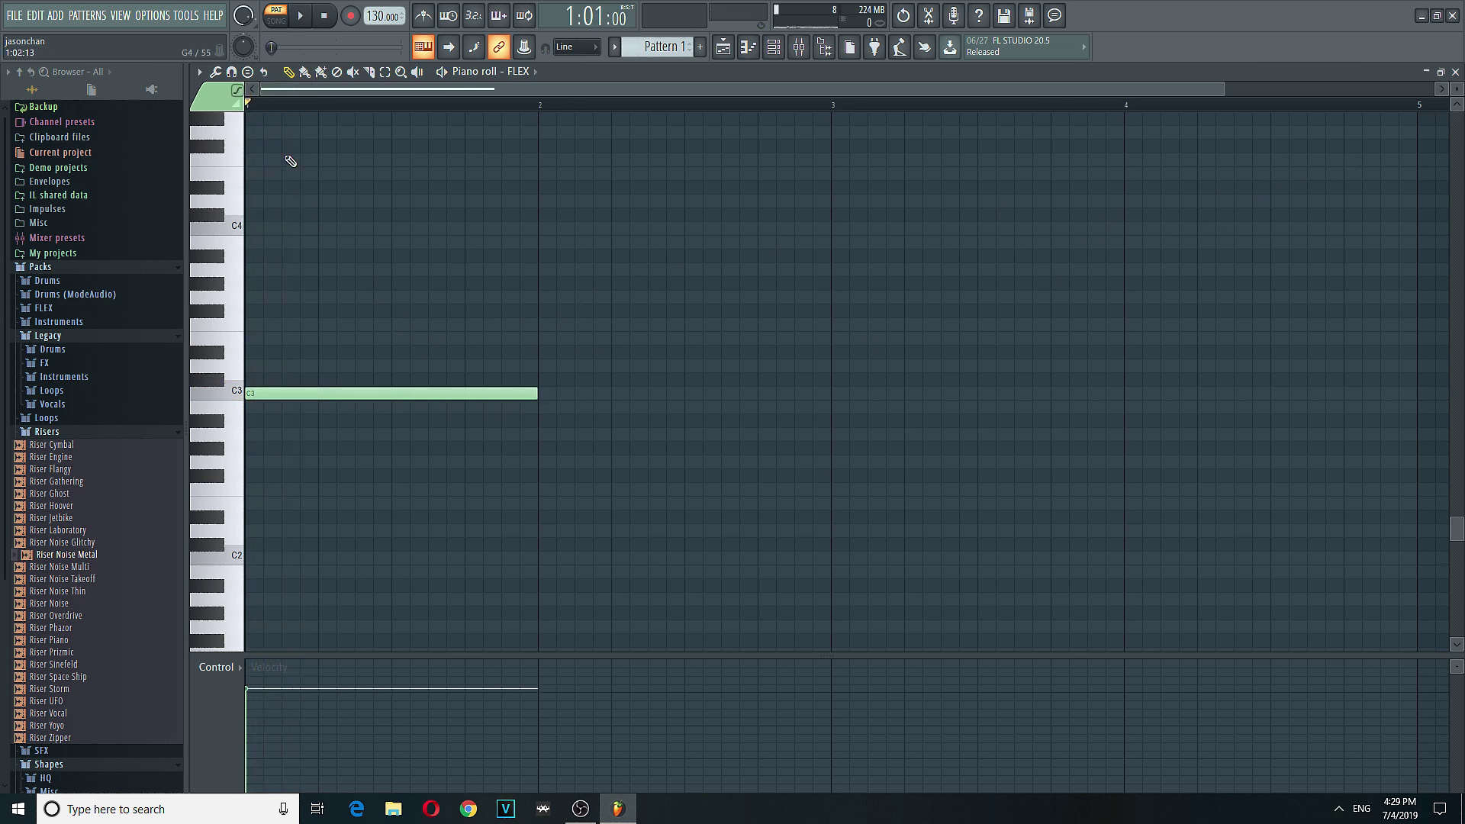
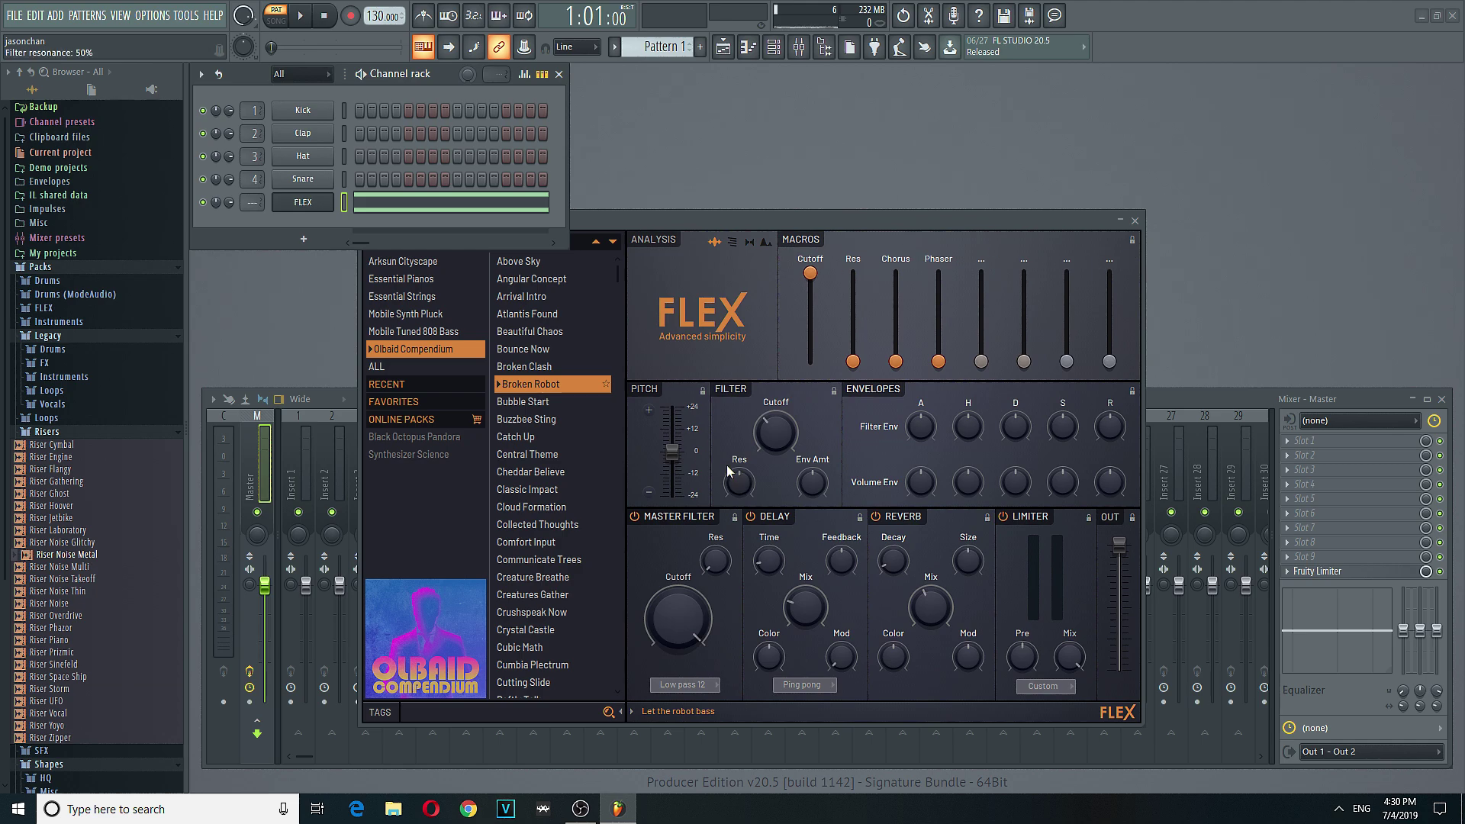
Step: Create an automation clip for FLEX's filter cutoff and bring up the playlist
right_click(774, 441)
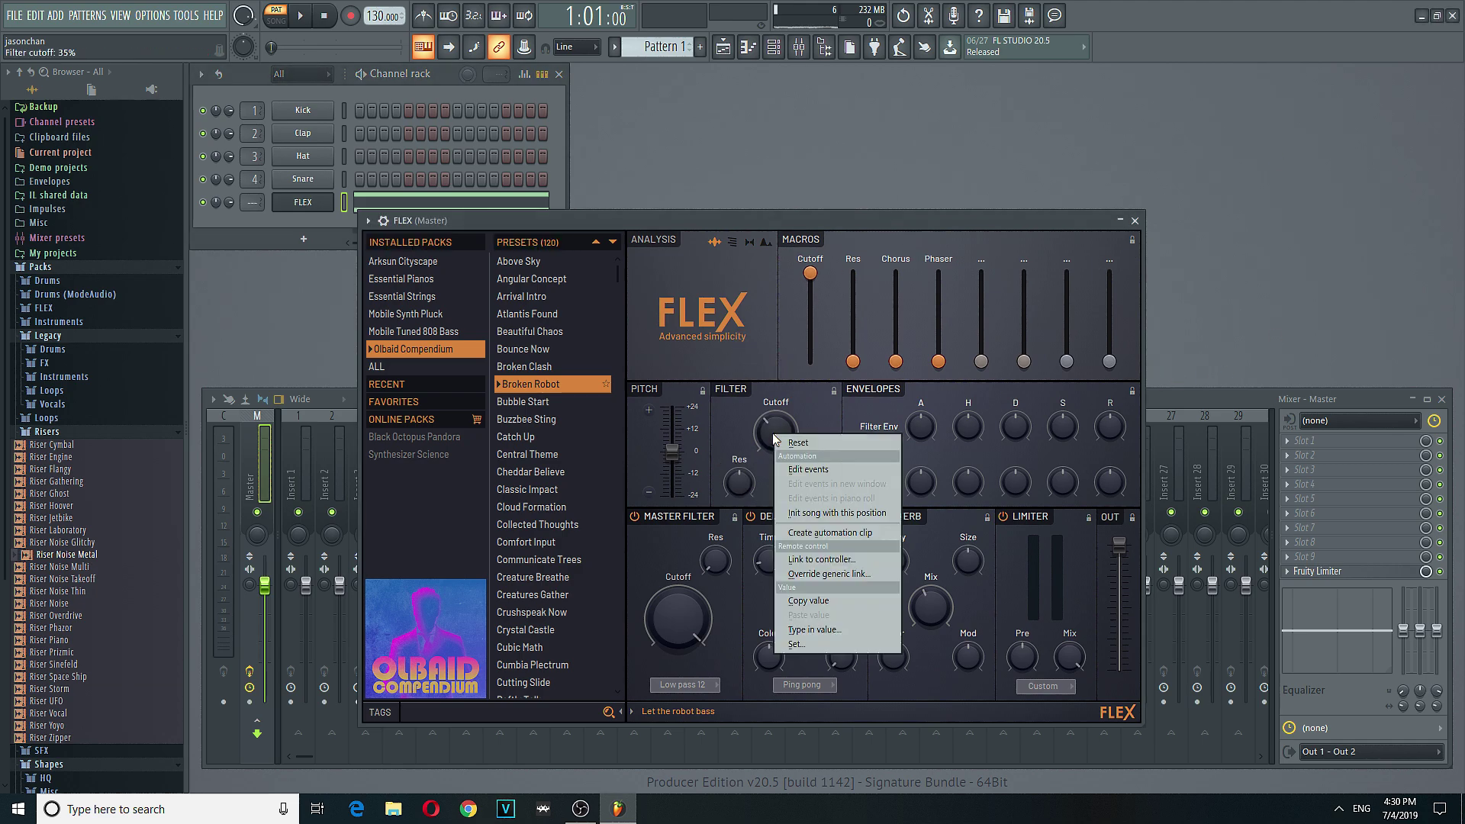
left_click(831, 532)
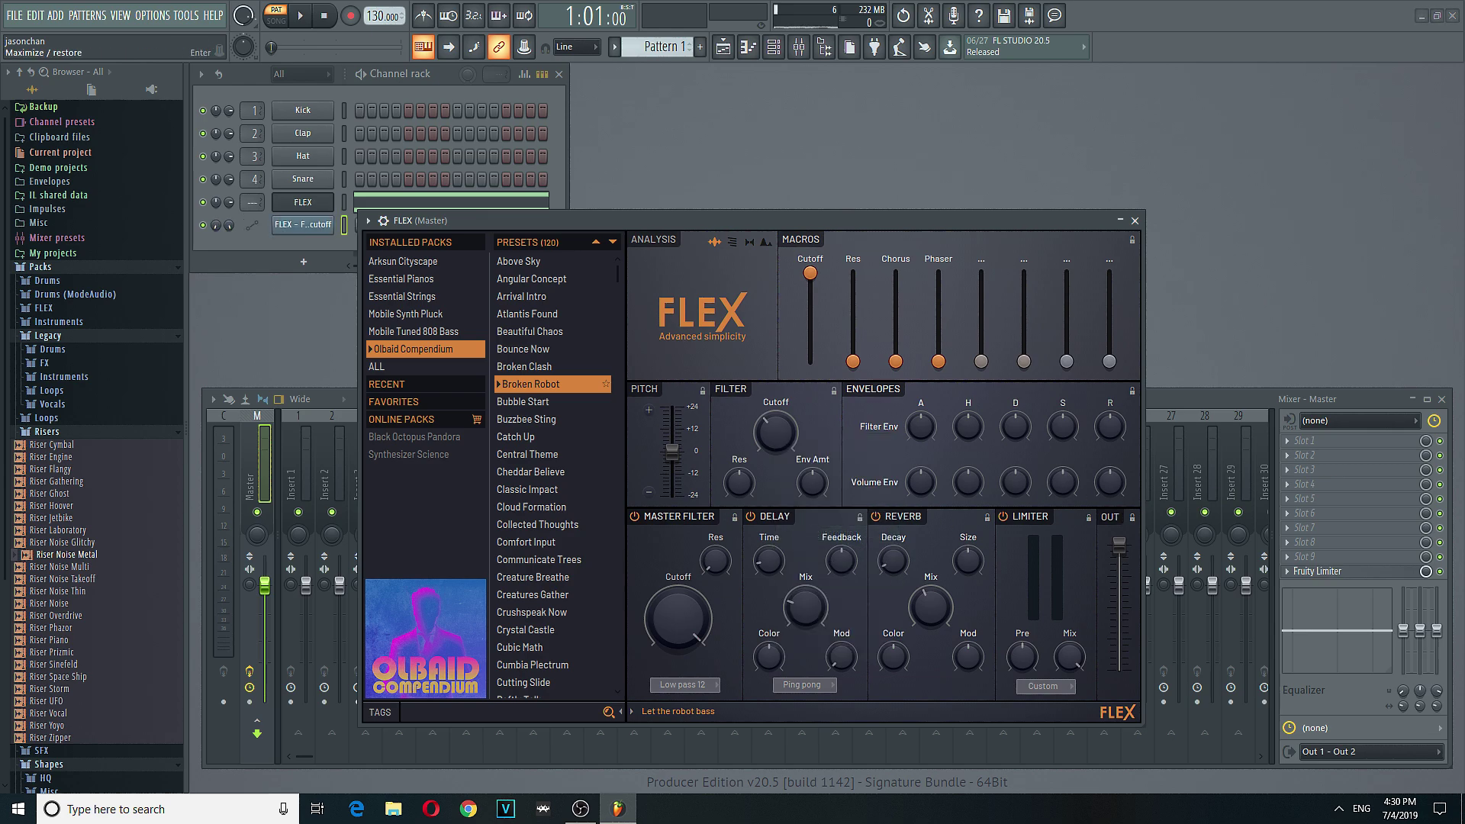
key("F5")
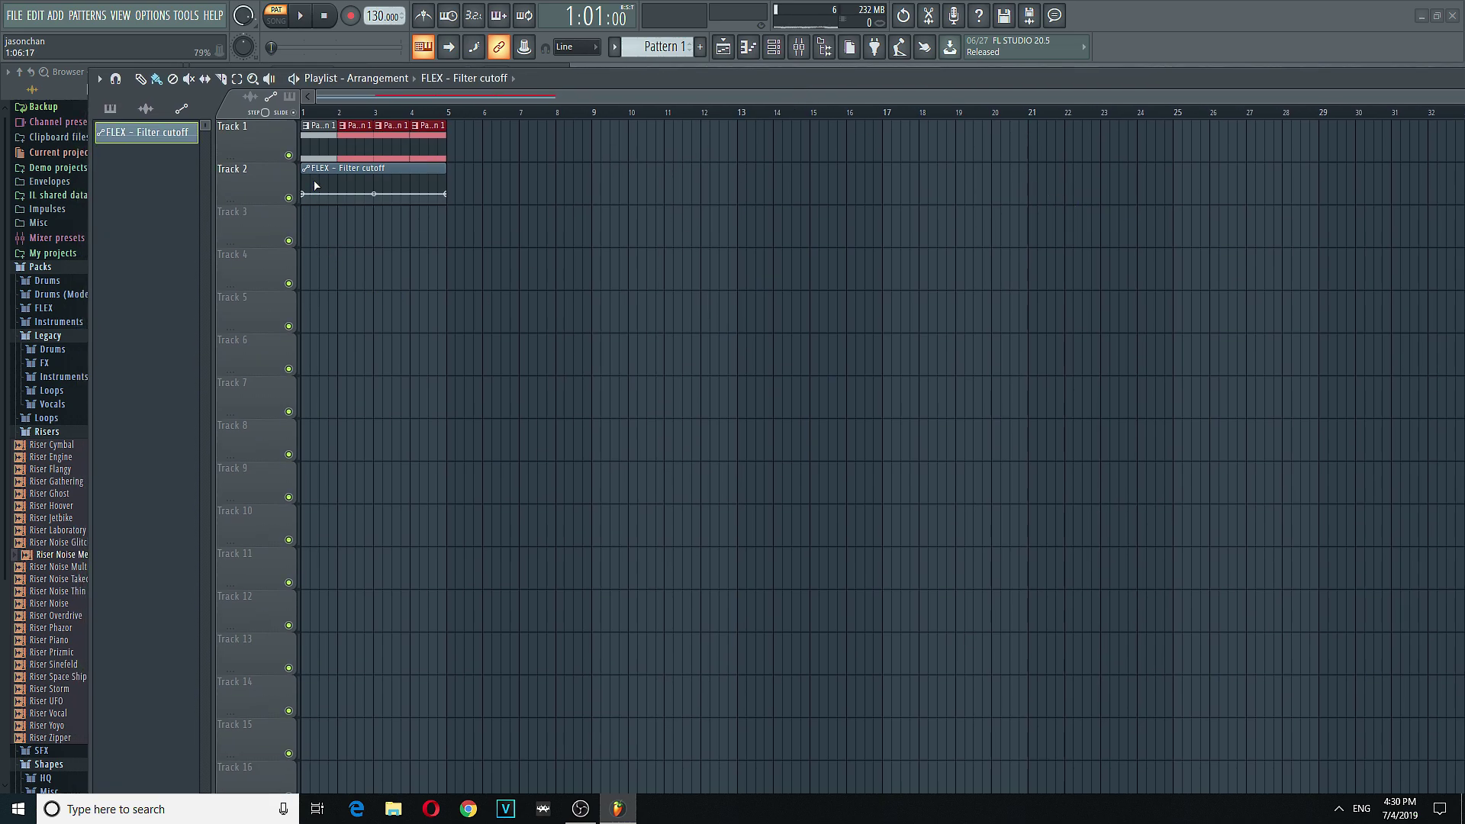
Step: Shape the Filter cutoff automation clip with rising and falling points across its length, playing the song, and close the playlist
right_click(319, 181)
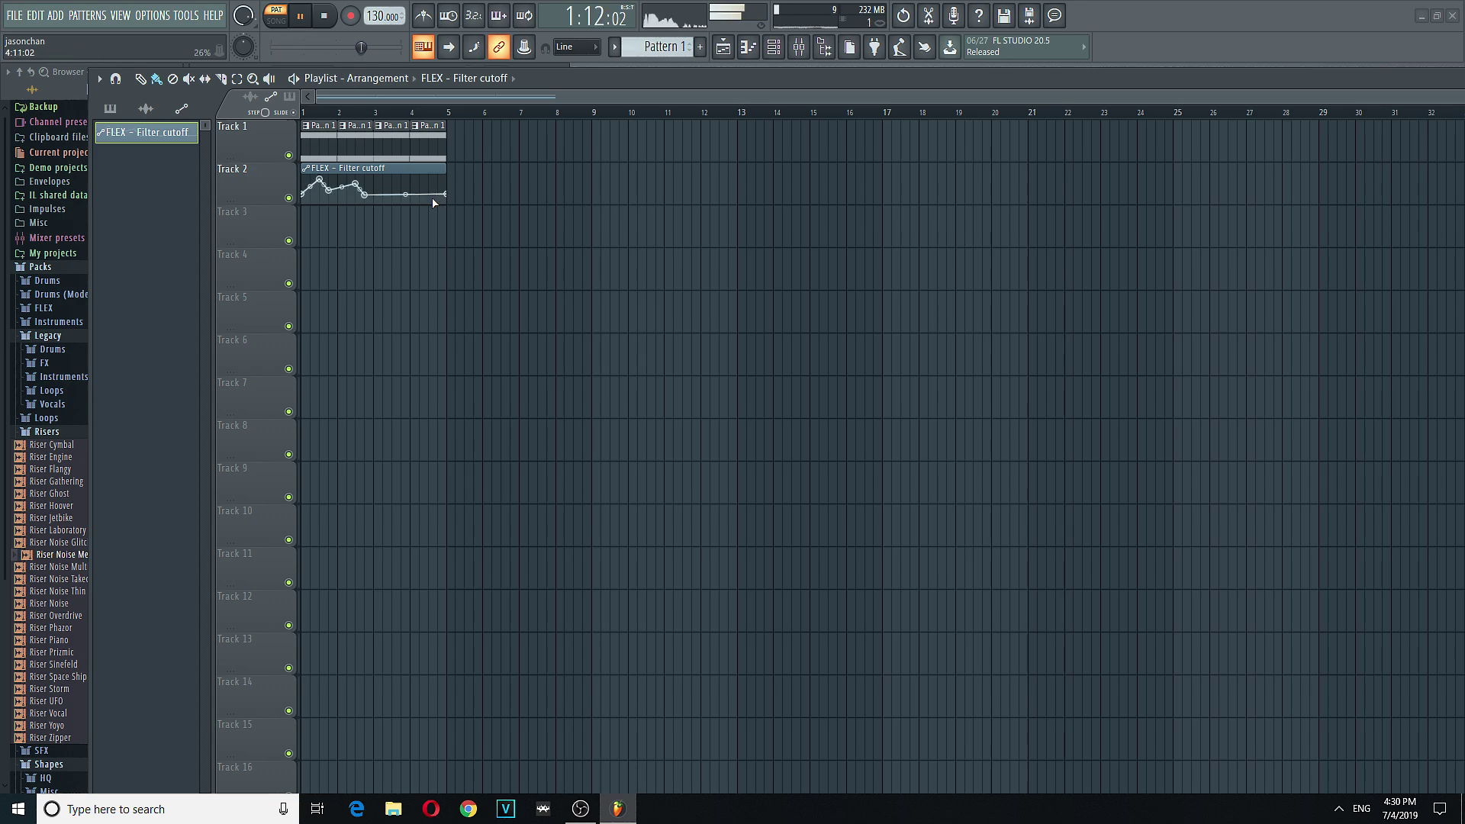
key("space")
right_click(382, 188)
right_click(391, 180)
right_click(409, 192)
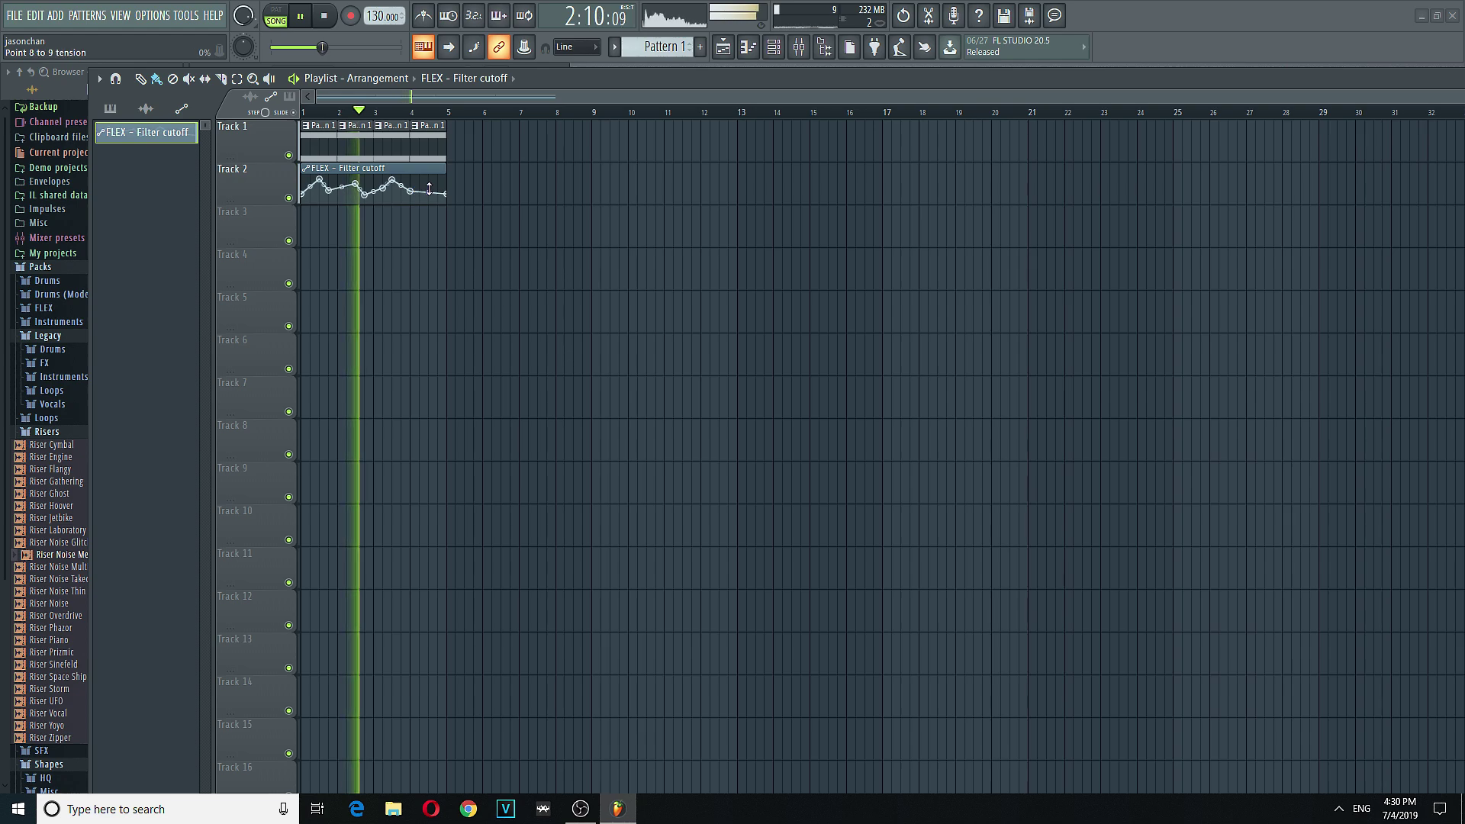
mouse_move(446, 194)
left_mouse_down()
mouse_move(454, 168)
mouse_move(453, 202)
left_mouse_up()
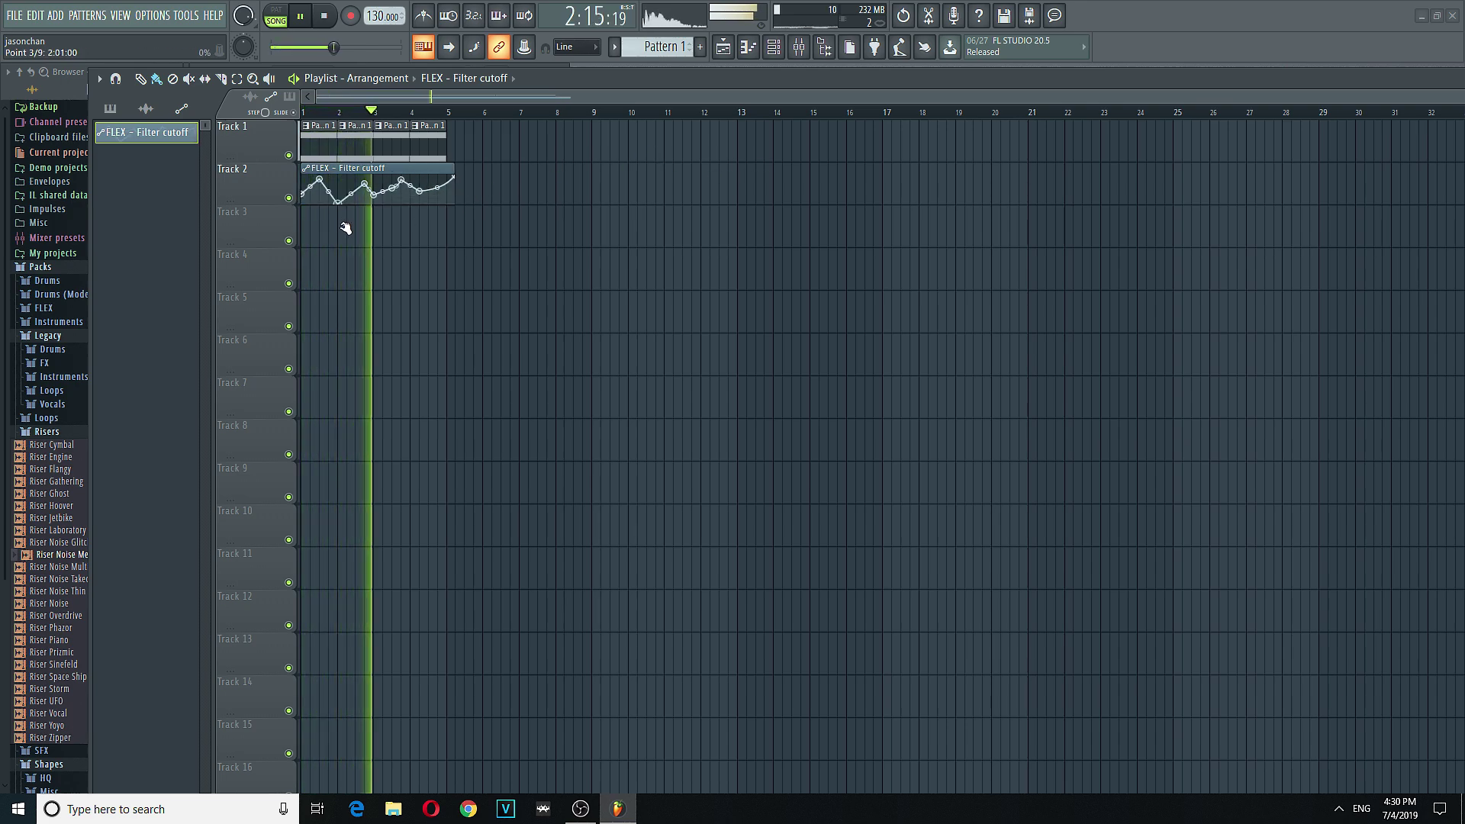
scroll(362, 47, "up", 3)
left_click(1454, 79)
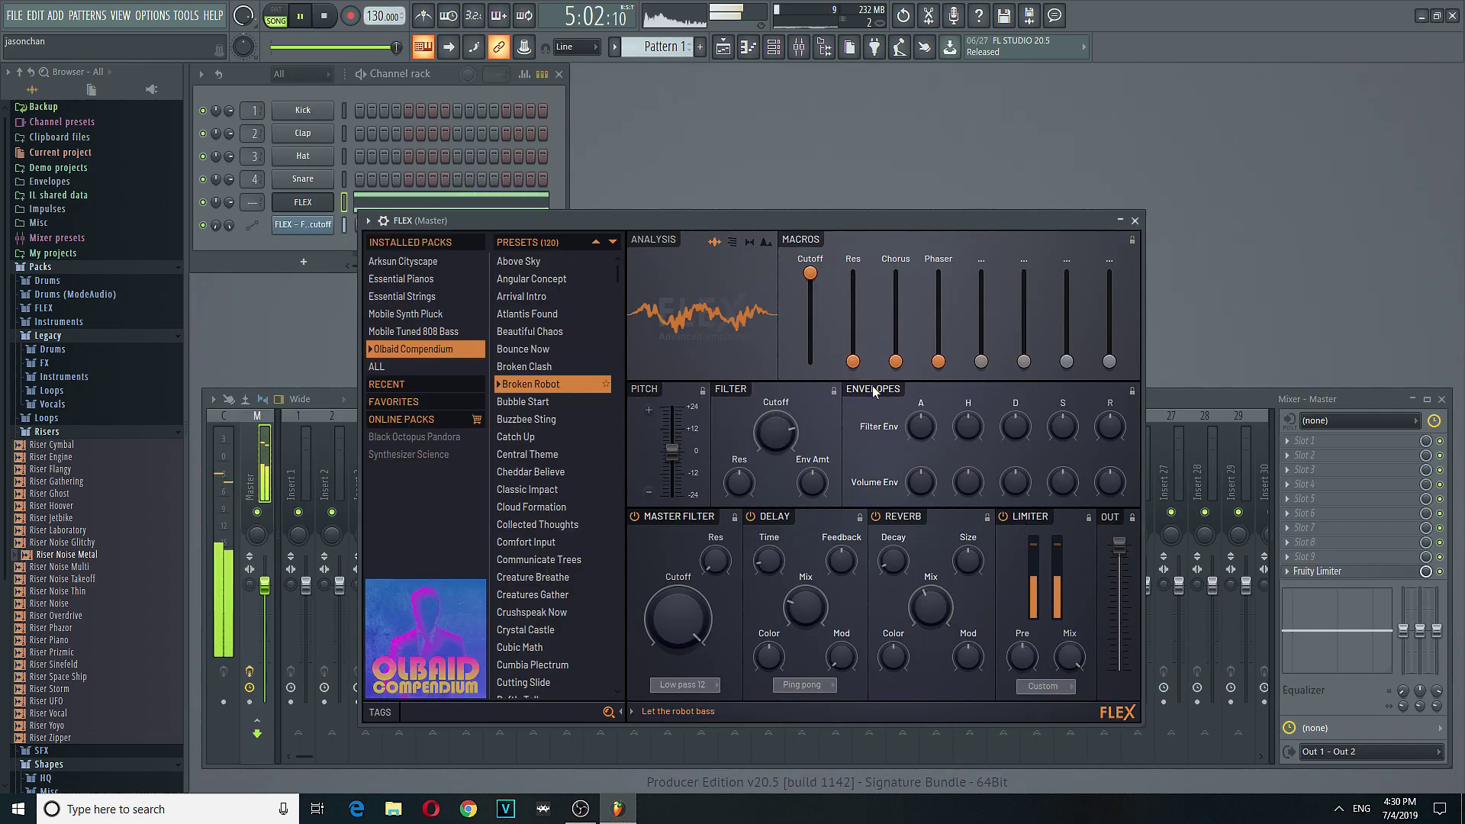
Step: Try the Phaser macro and the master filter cutoff during song playback, returning the Phaser to zero
key("space")
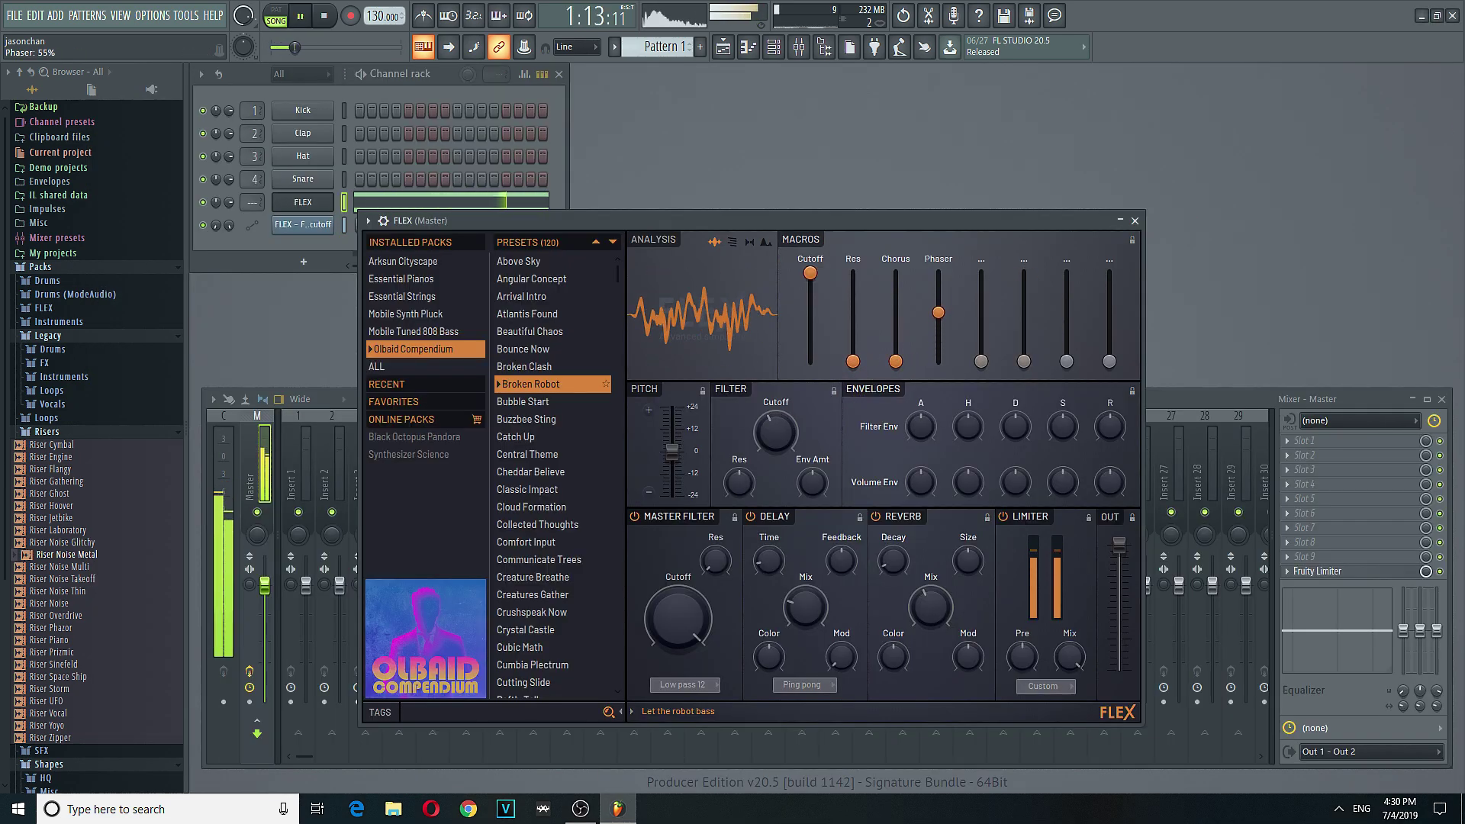
left_click_drag(938, 292, 925, 363)
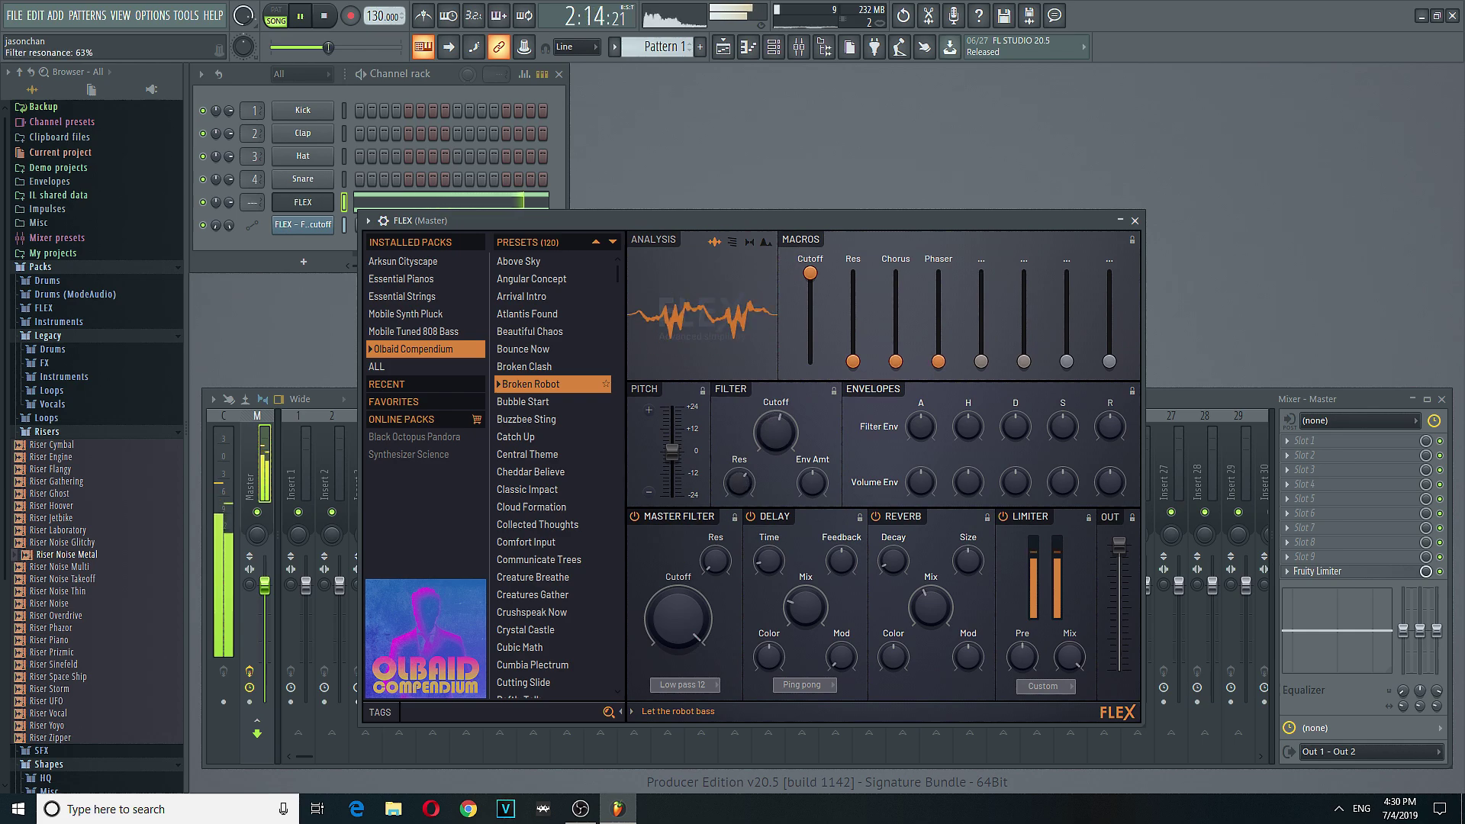
left_click_drag(677, 618, 678, 641)
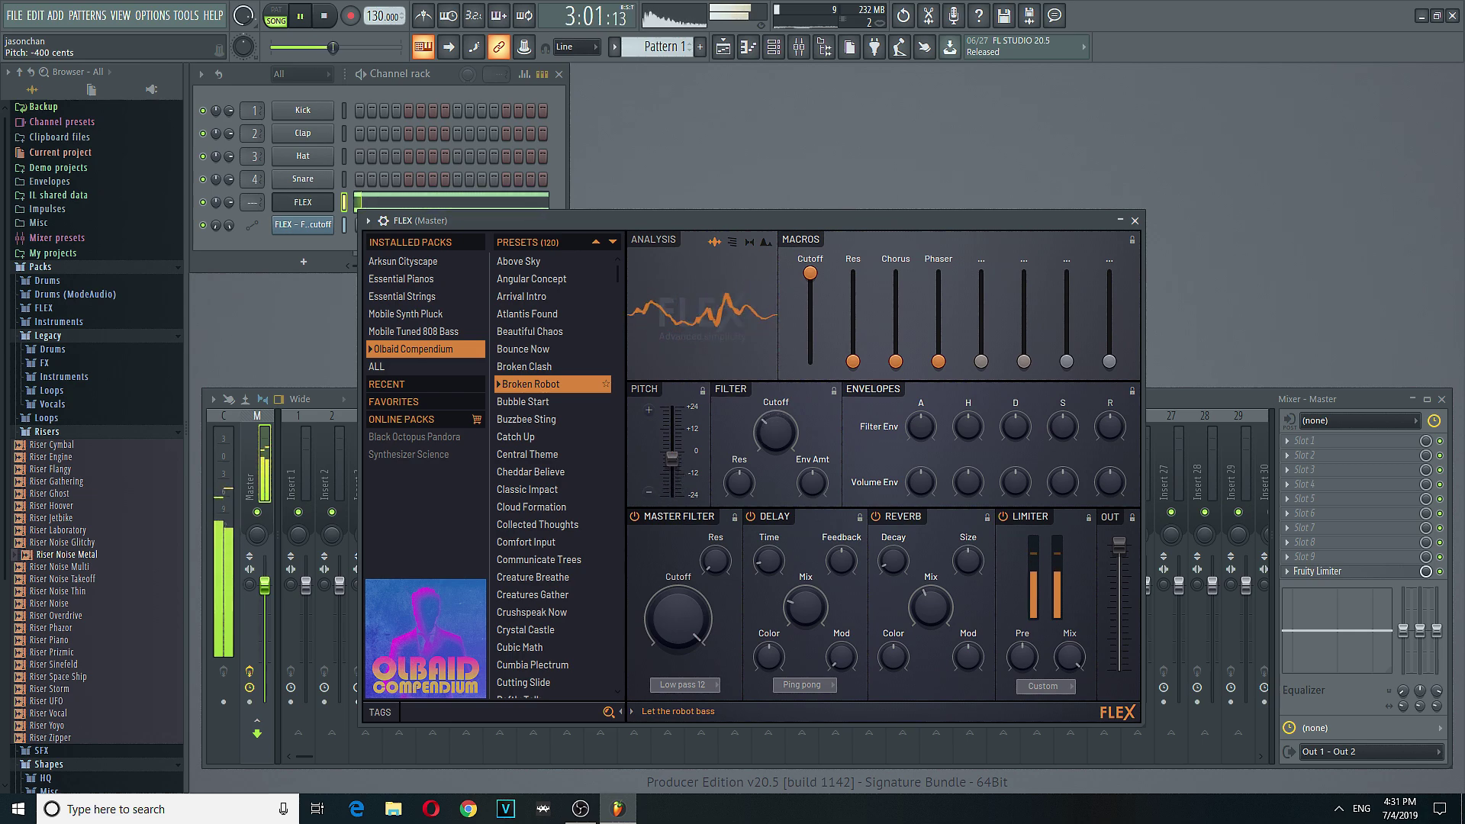
Step: Reset FLEX's pitch slider and try octave transpositions in both directions, ending at +2400 cents
right_click(673, 456)
left_click(691, 462)
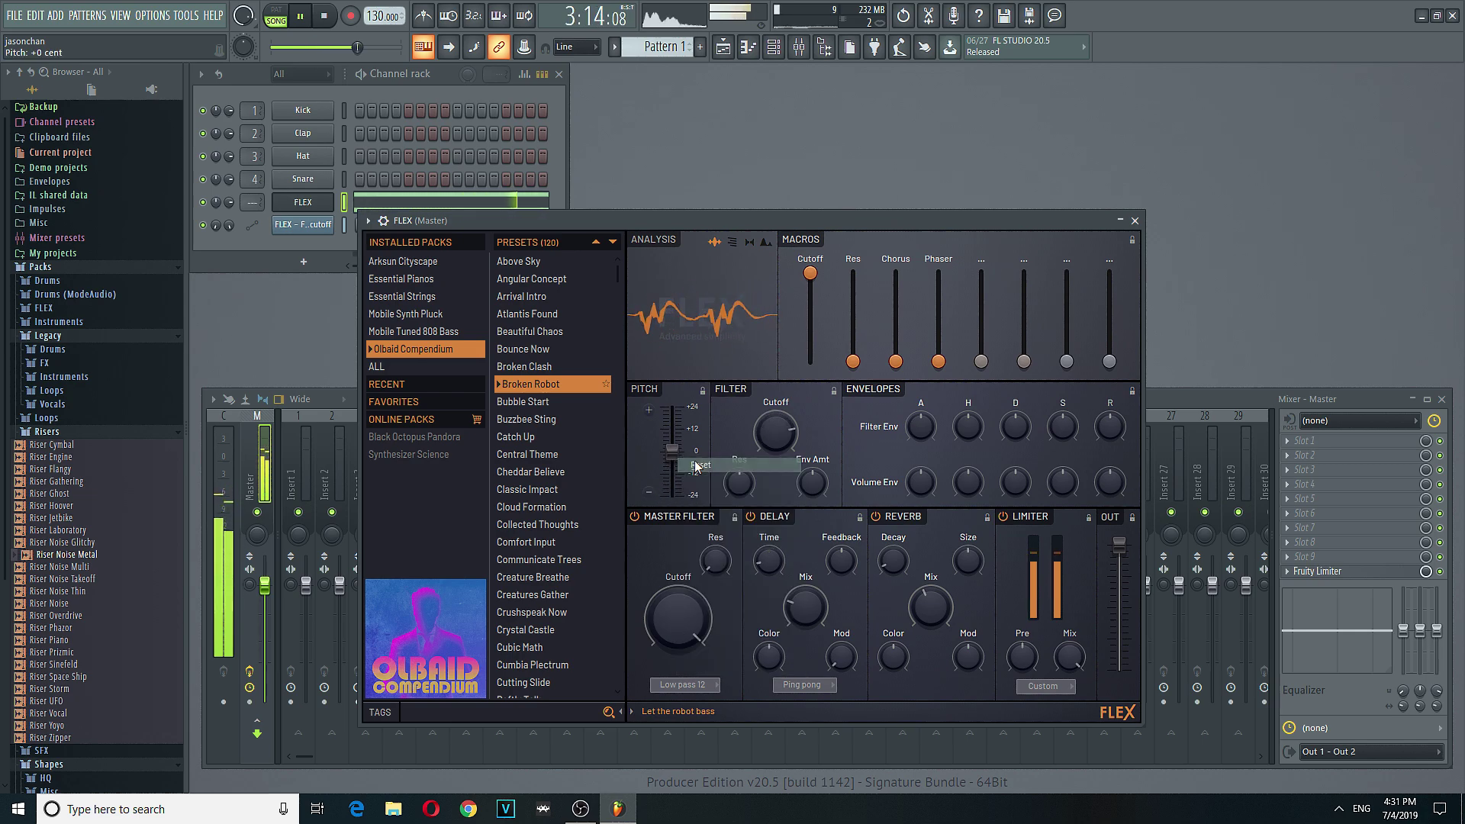
left_click(651, 412)
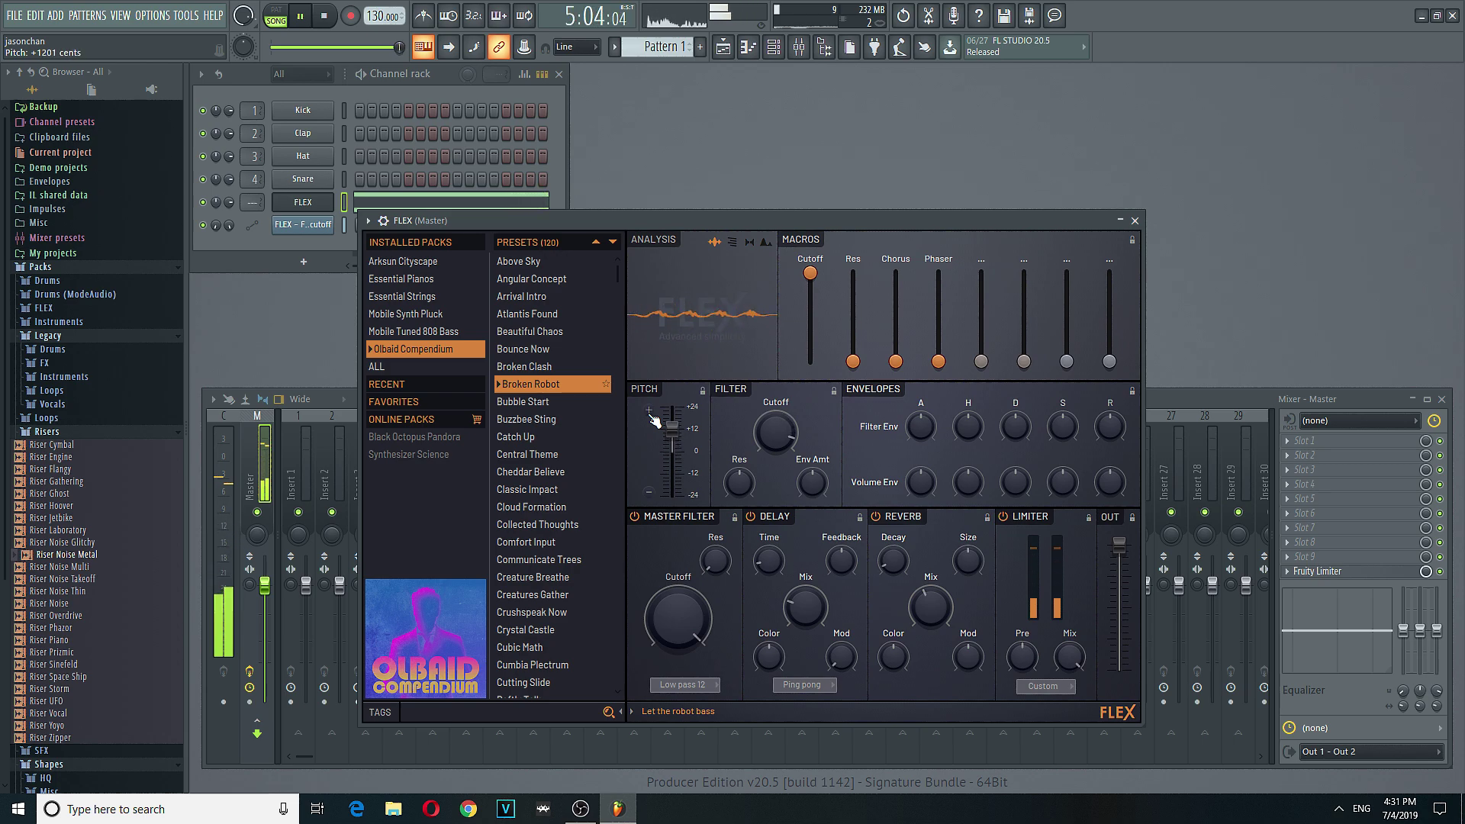
left_click(651, 412)
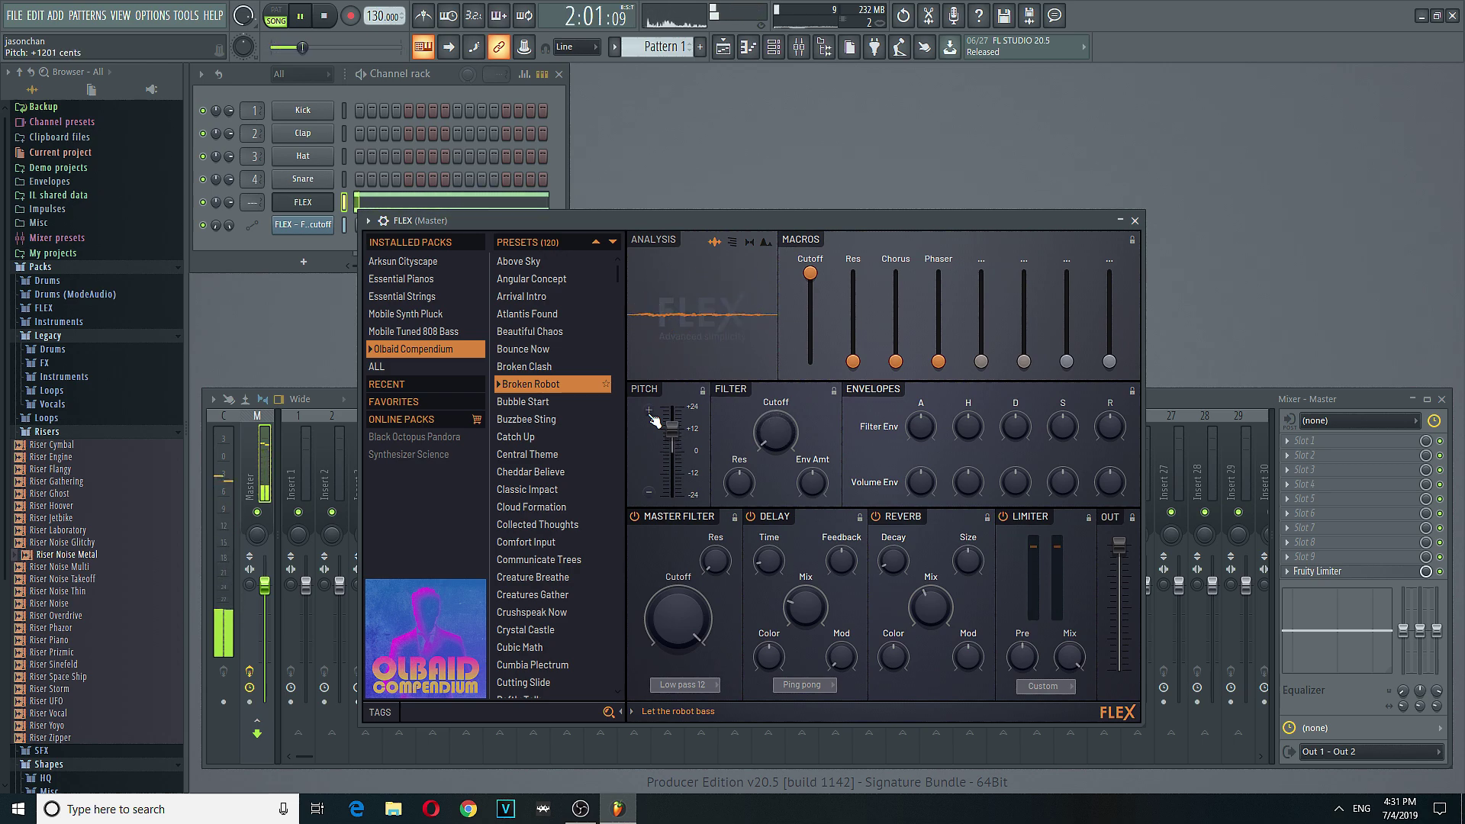
left_click(650, 493)
left_click(651, 496)
left_click(652, 494)
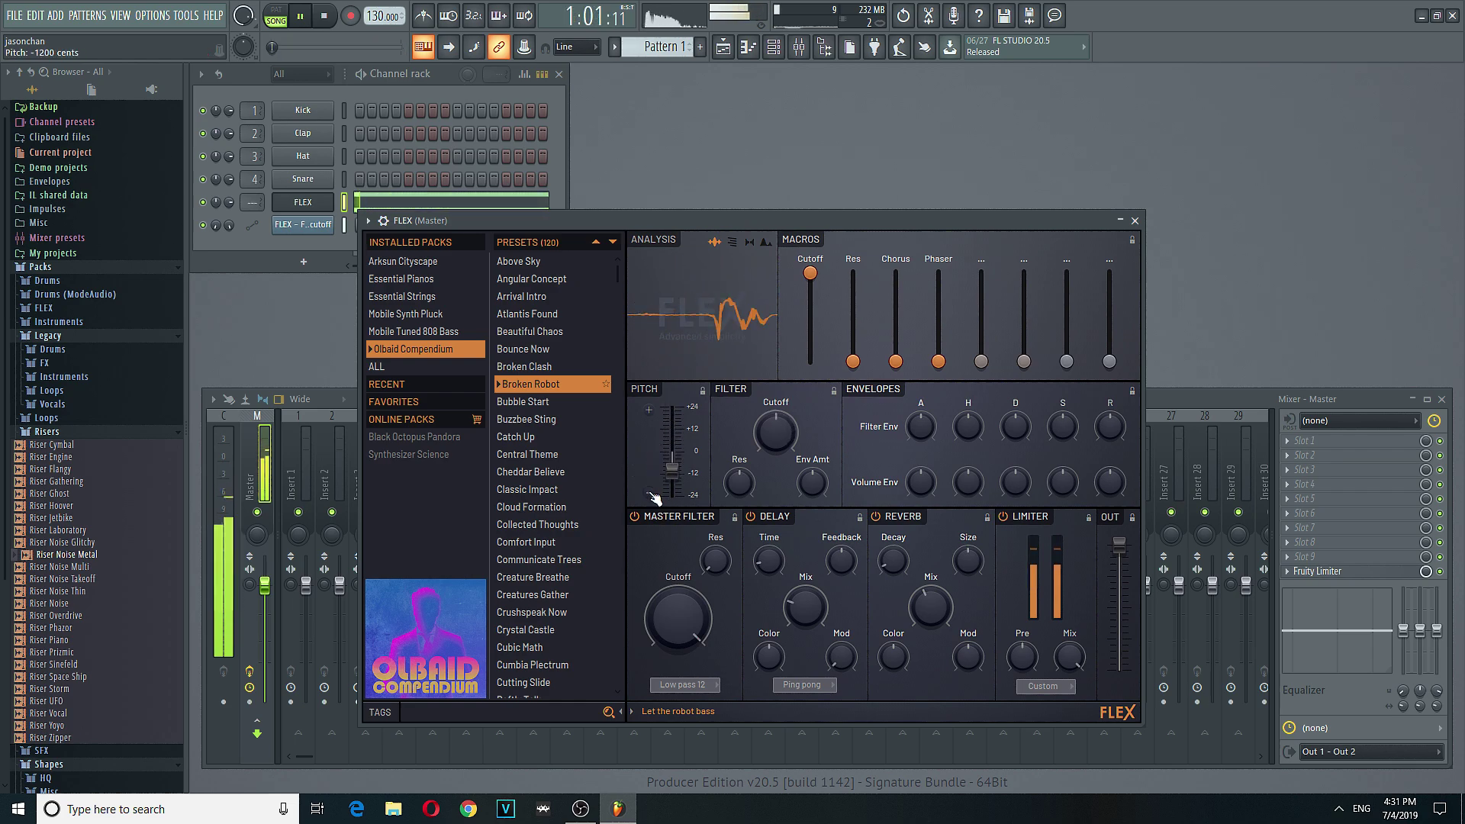
left_click(651, 411)
left_click(651, 410)
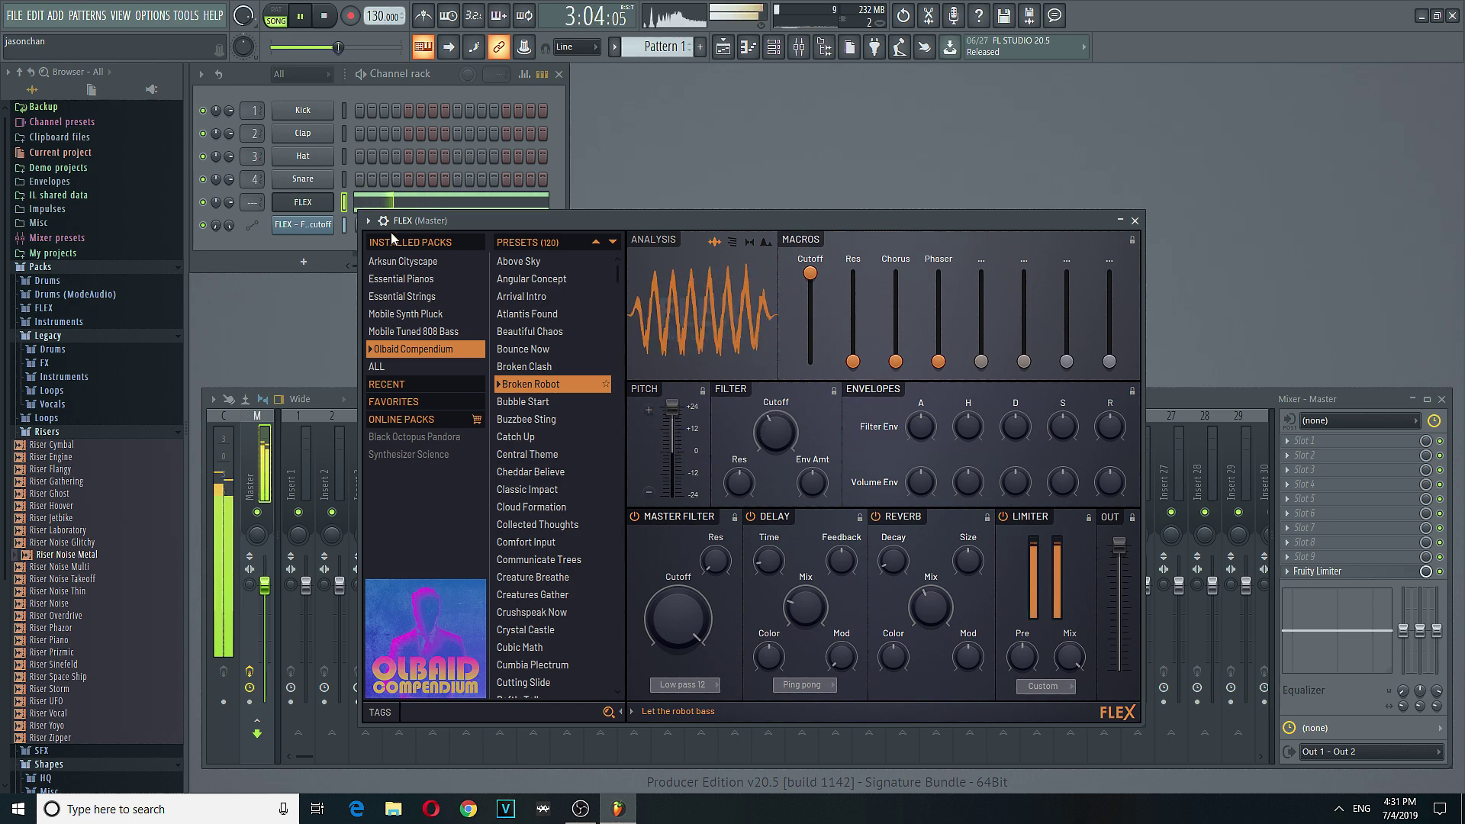
Step: Move the upper bar-long note from E3 to B3 in FLEX's piano roll, play the song, and close the piano roll
right_click(328, 203)
left_click(366, 202)
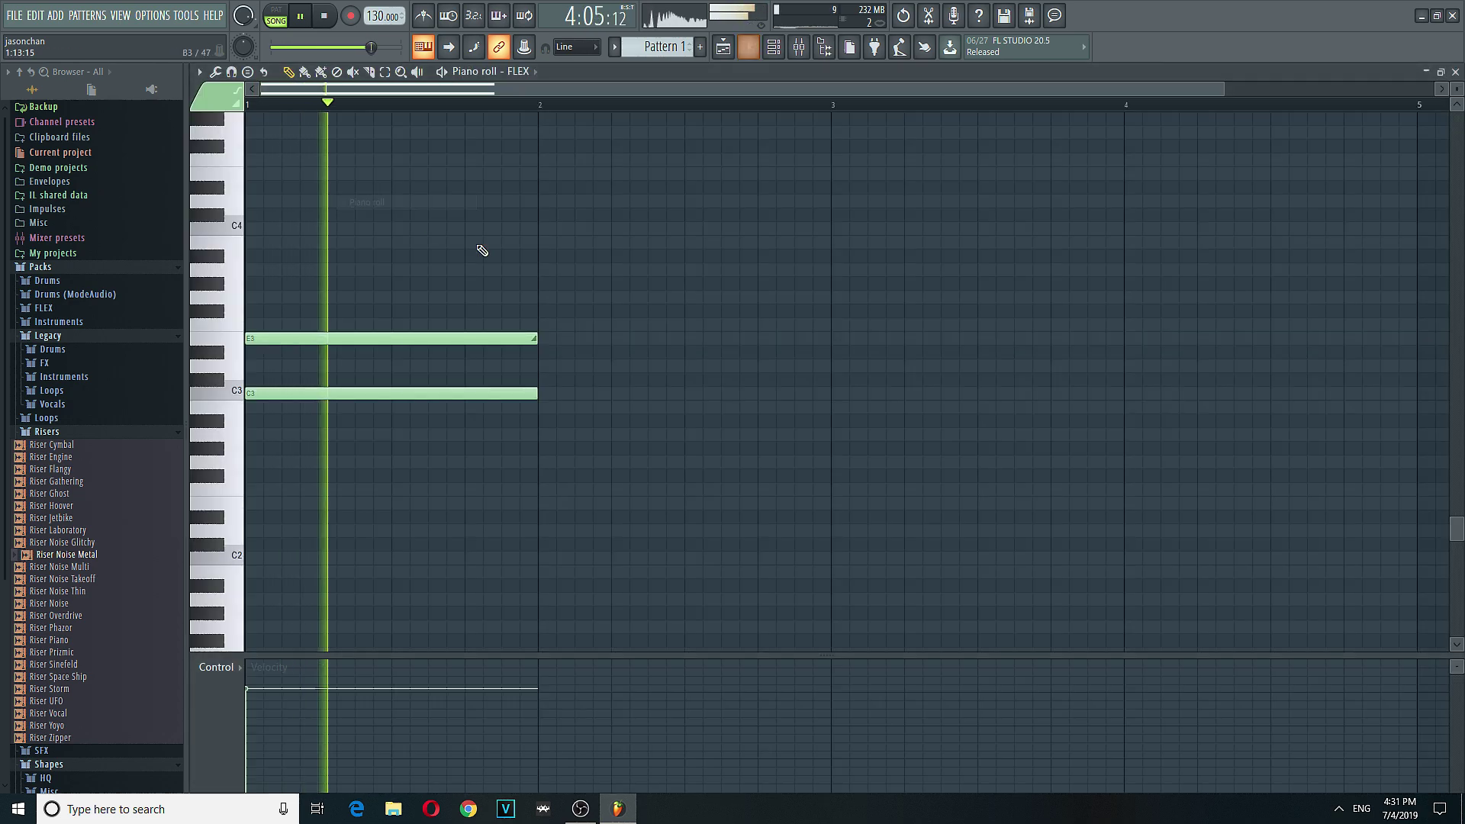
key("space")
left_click(284, 324)
left_click_drag(284, 323, 285, 270)
right_click(327, 272)
left_click_drag(292, 336, 287, 239)
key("space")
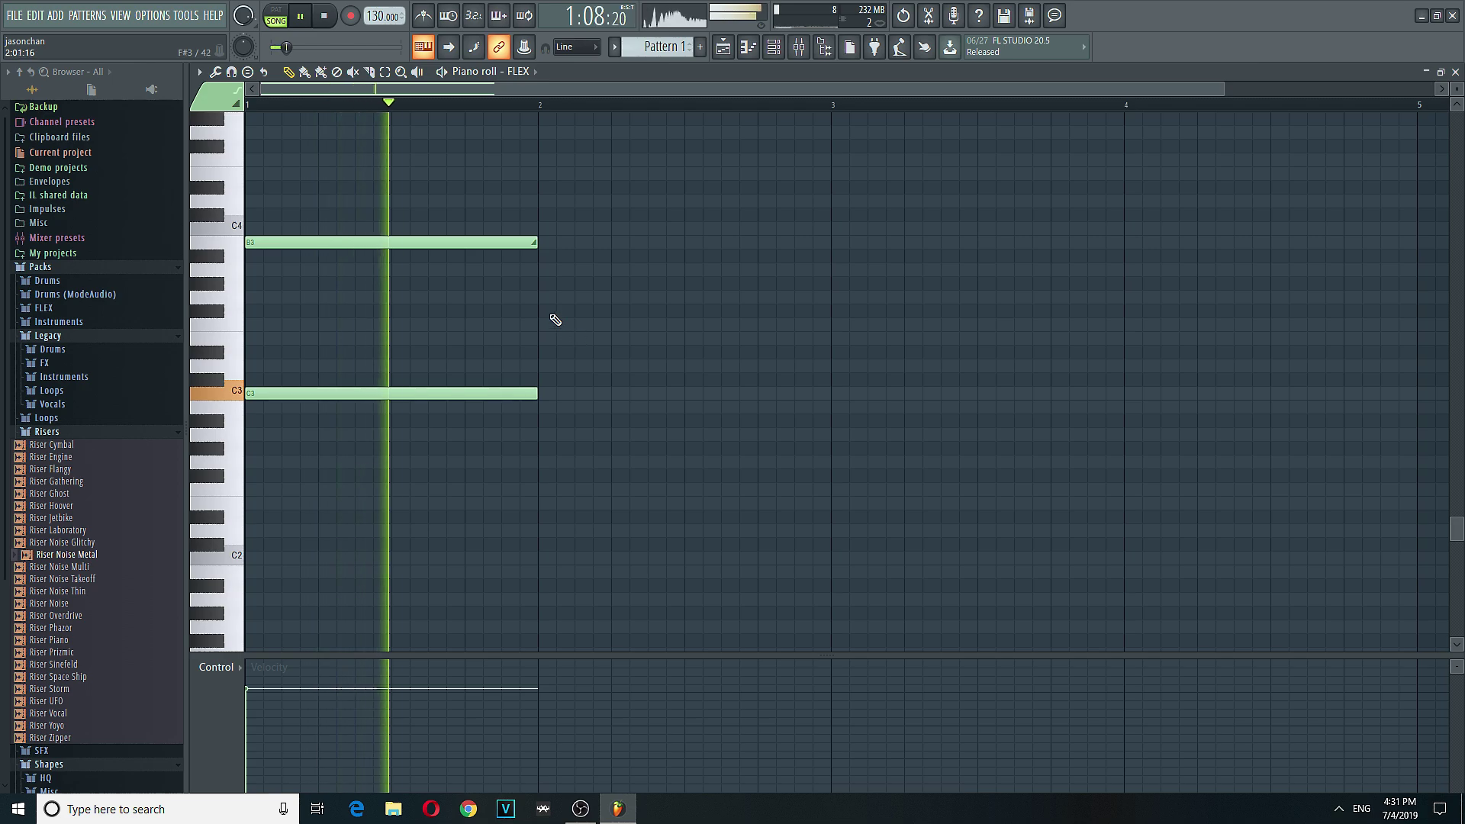
left_click(1455, 71)
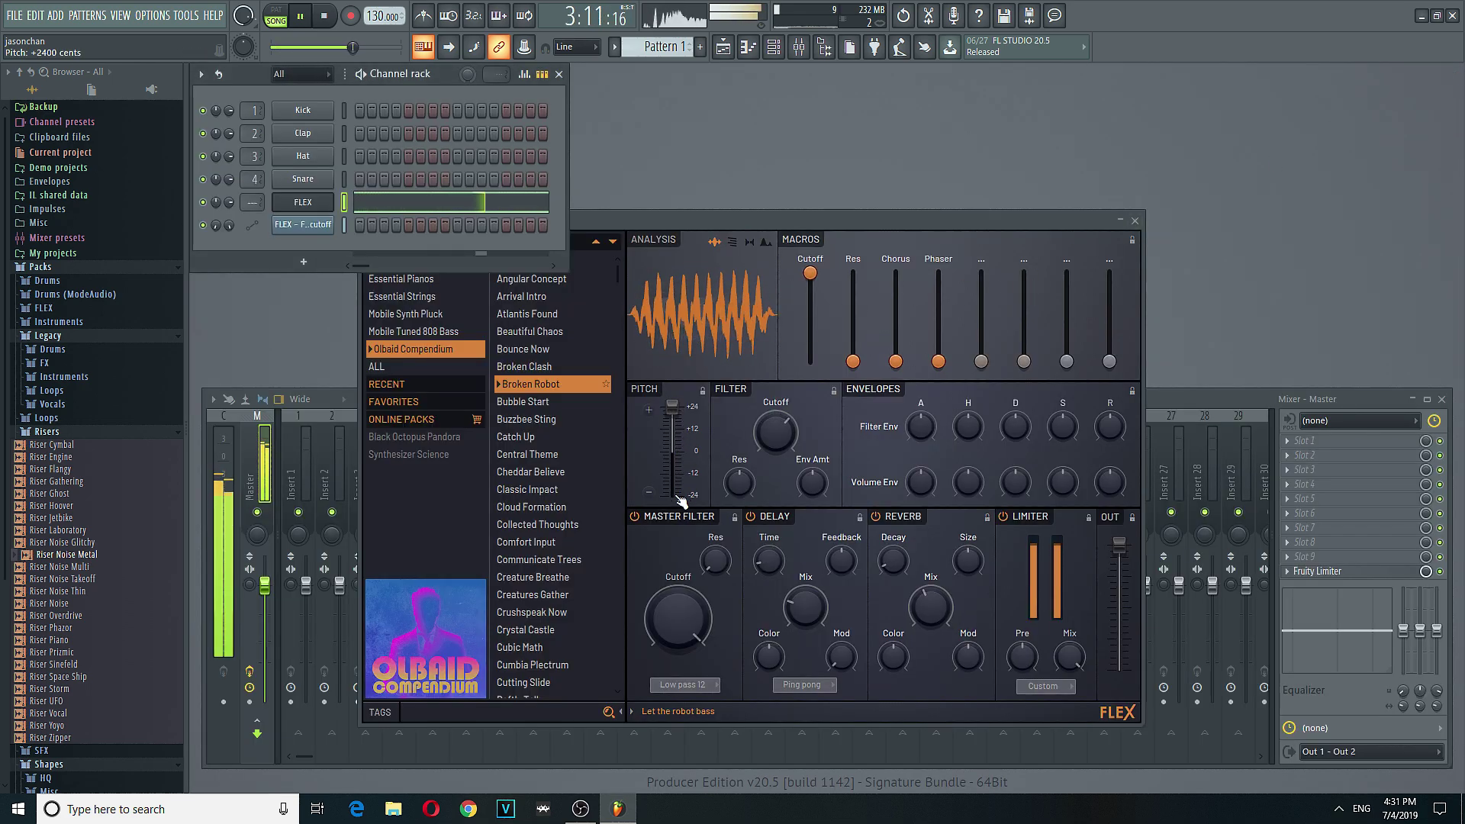
Step: Transpose FLEX's pitch down two octaves and stop playback
left_click(648, 494)
left_click(649, 494)
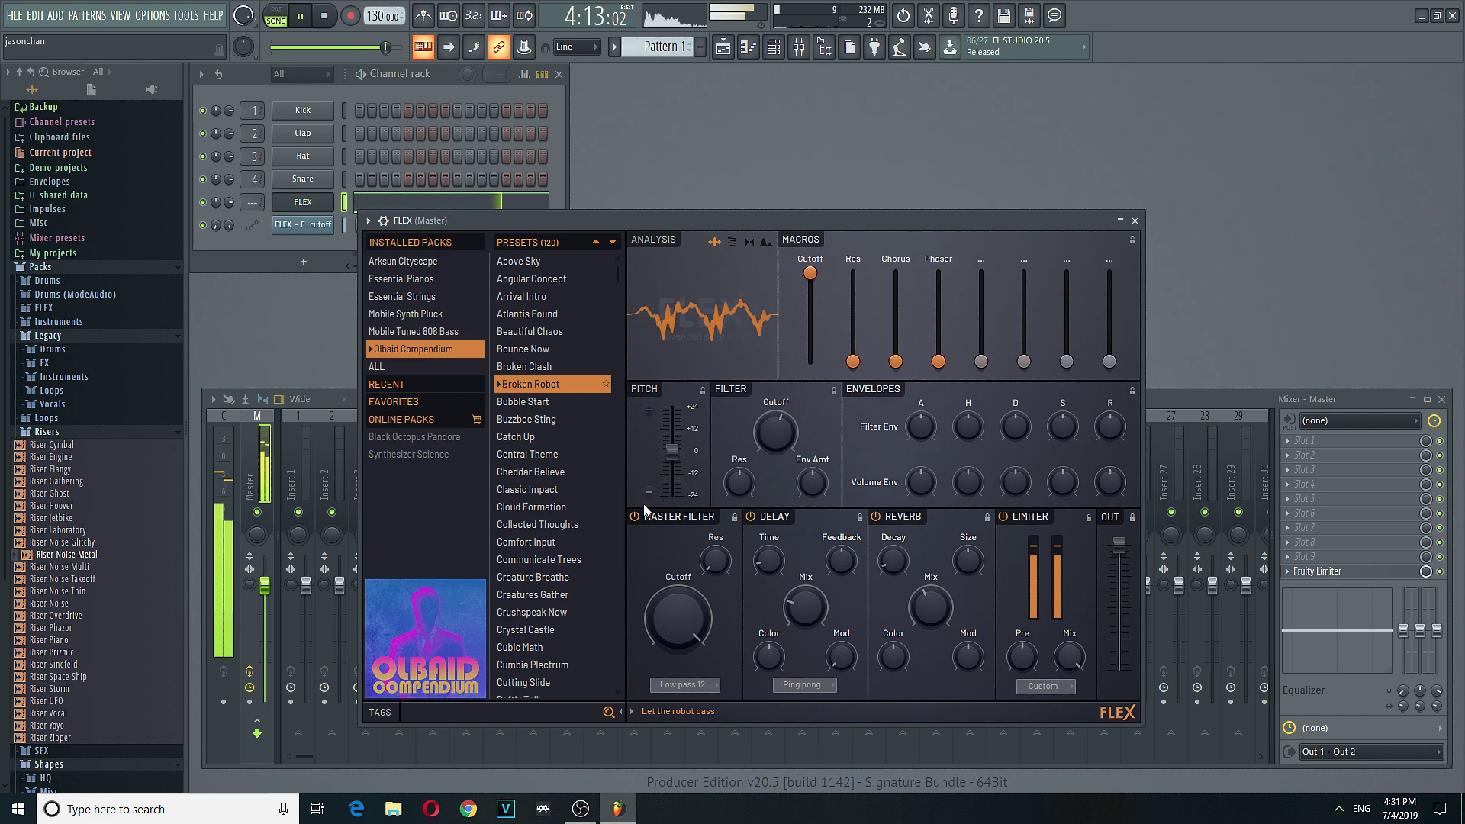
key("space")
Step: Review the two bar-long notes in FLEX's piano roll and close it
right_click(302, 201)
left_click(362, 204)
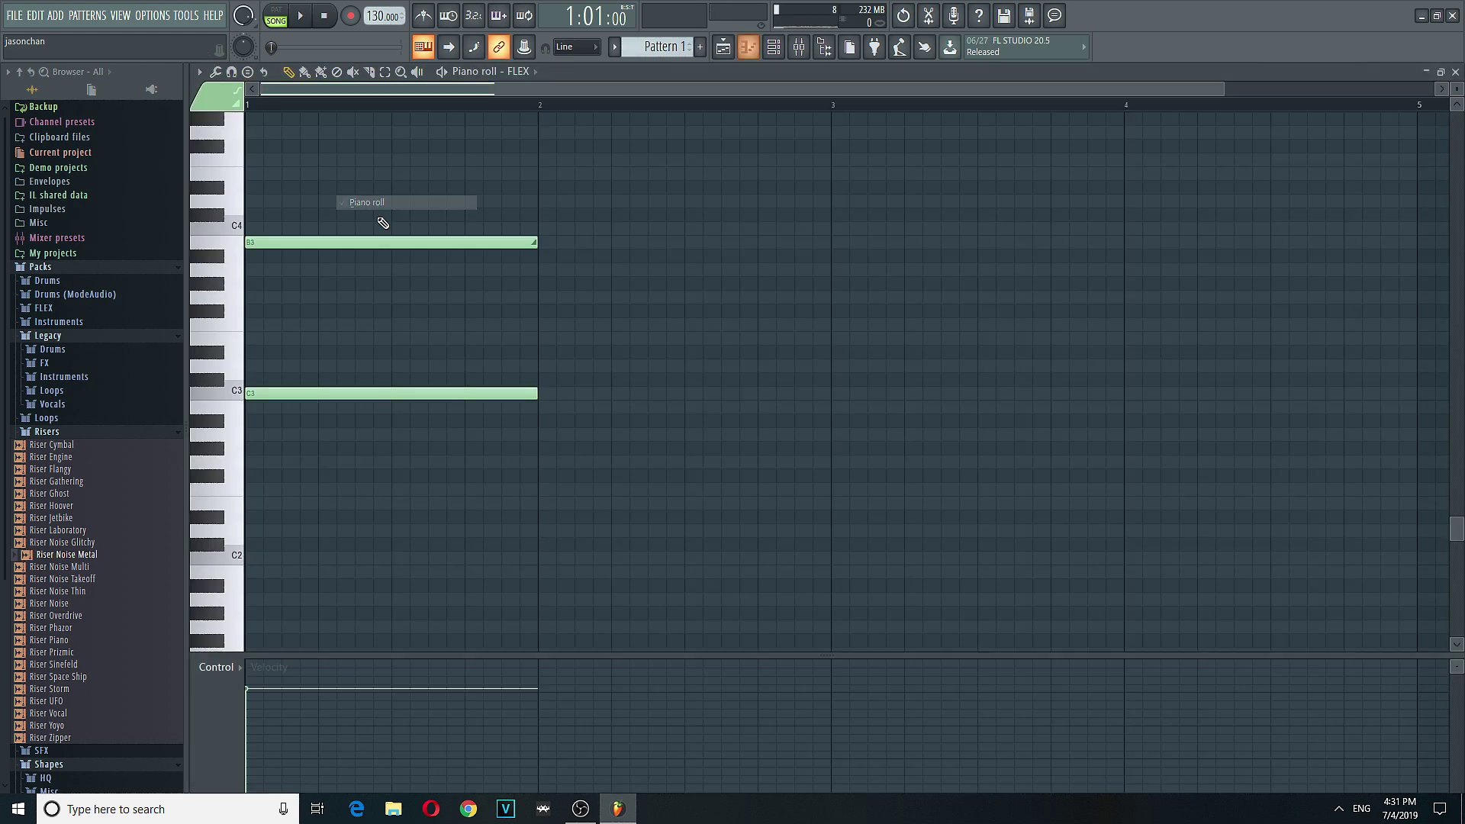
scroll(235, 385, "up", 2)
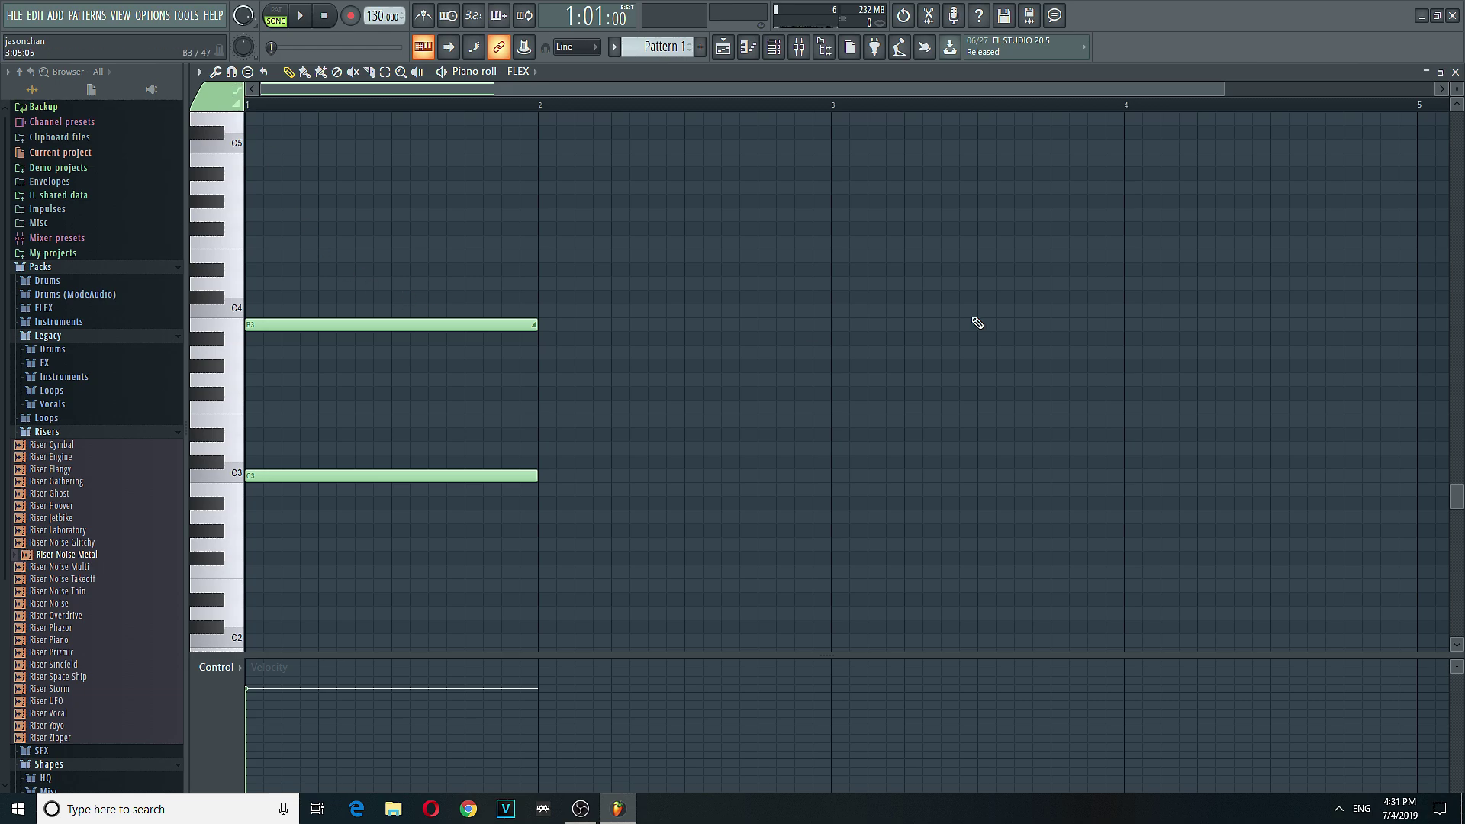
left_click(1455, 72)
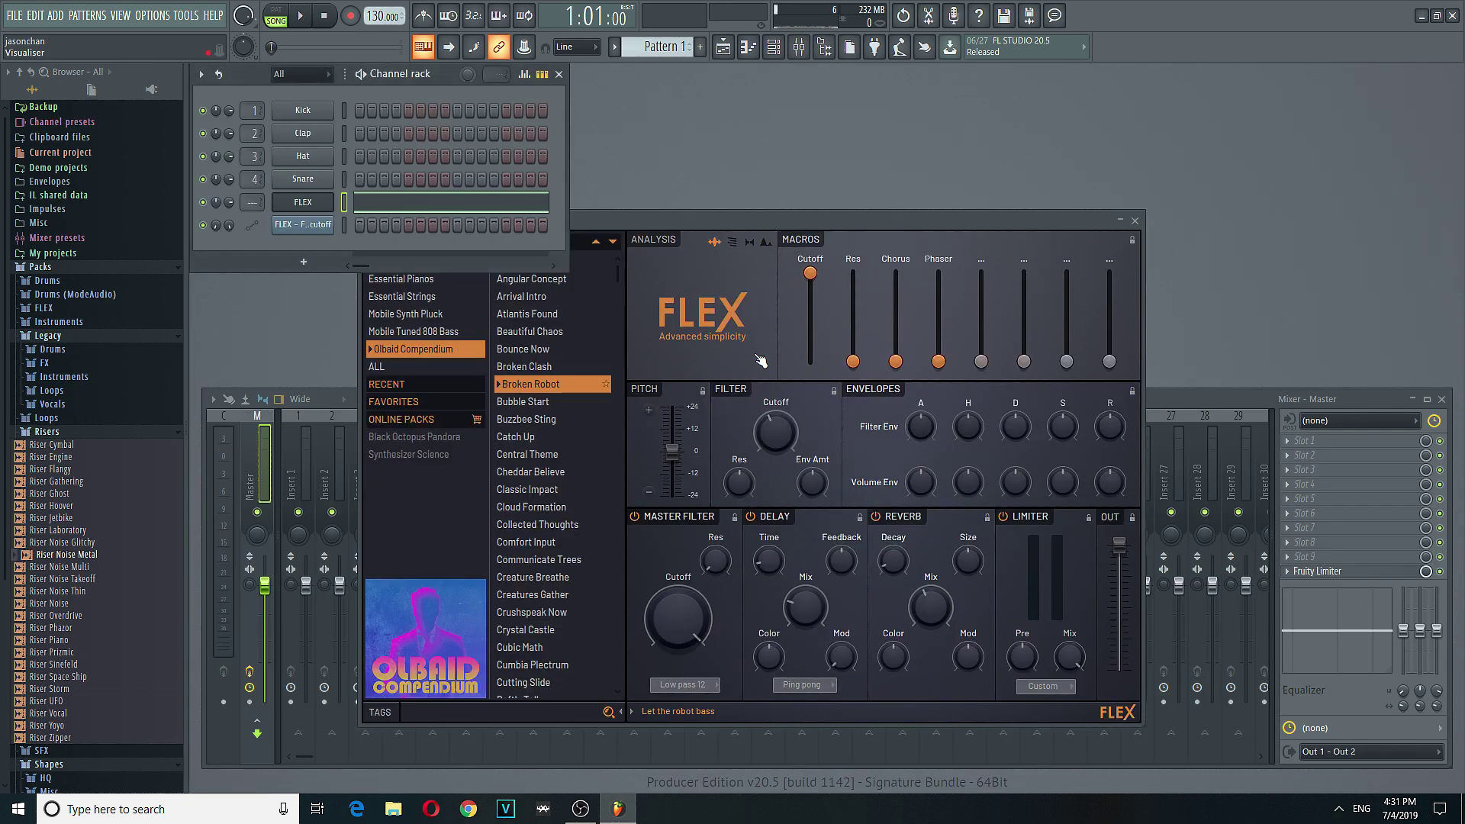
Step: Try FLEX's reverb settings during playback, and audition the Bubble Start and Buzzbee Sting presets
left_click_drag(893, 568, 893, 525)
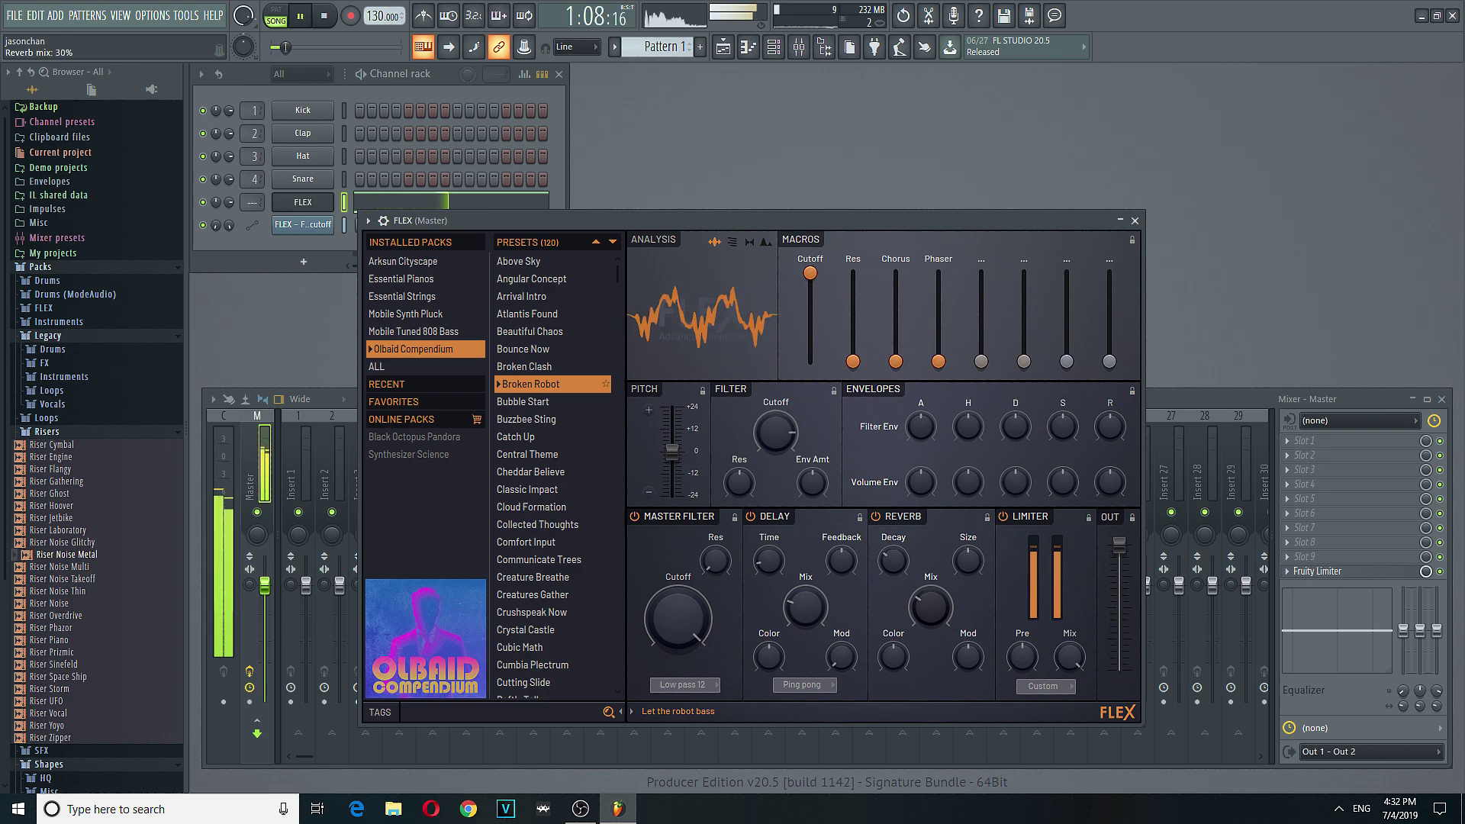
key("space")
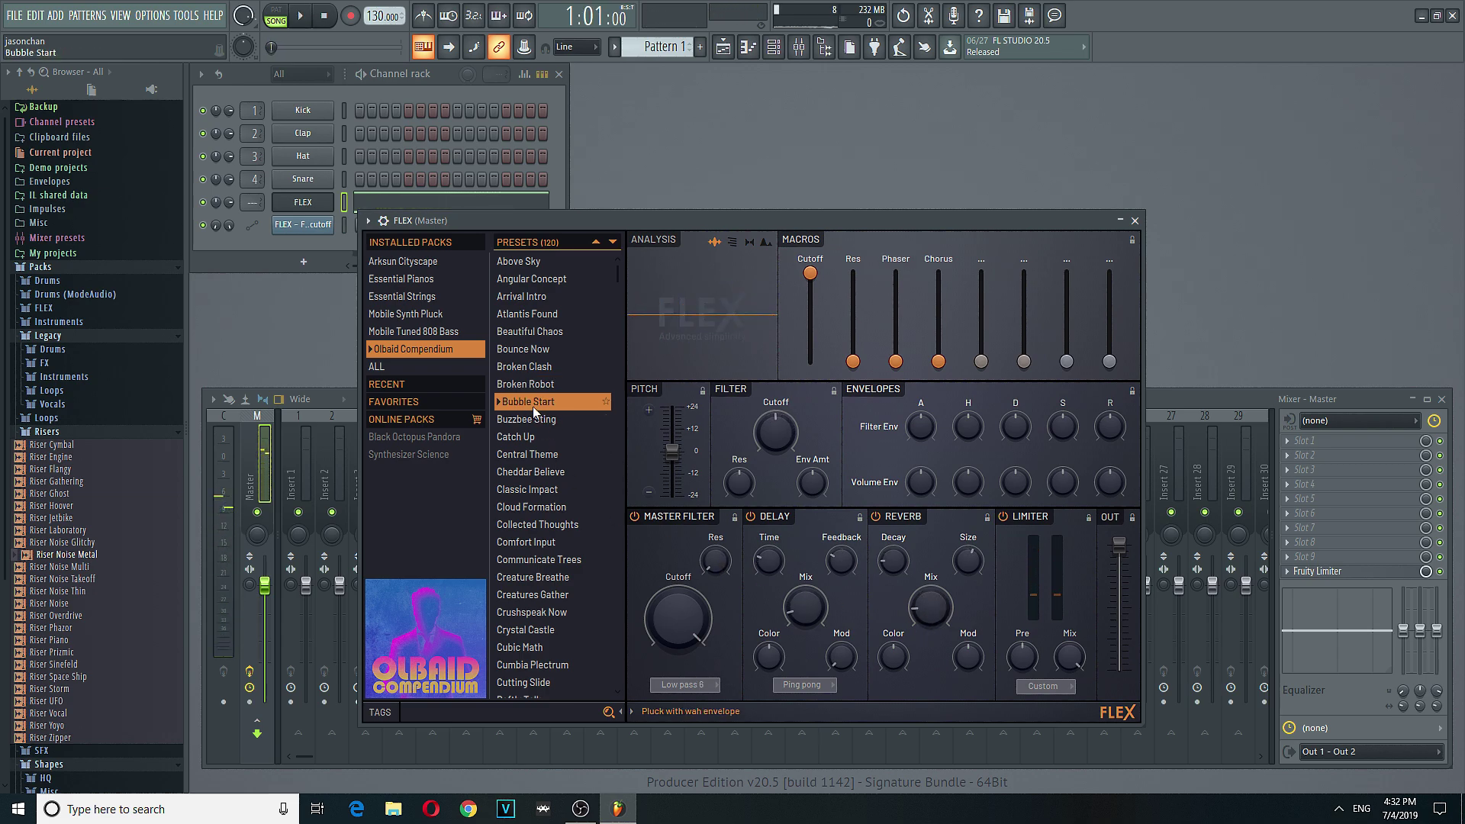
key("space")
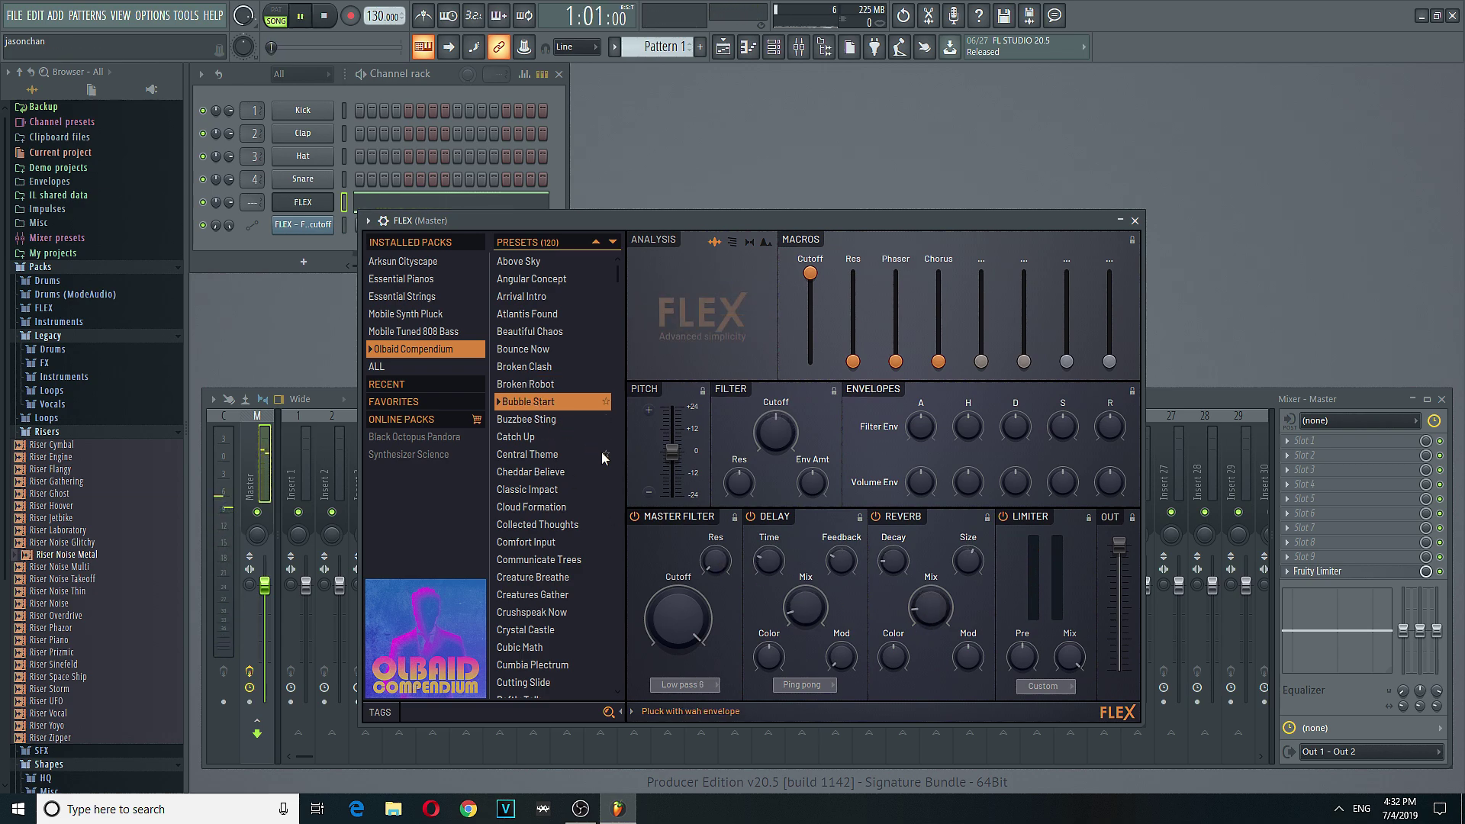
left_click(550, 419)
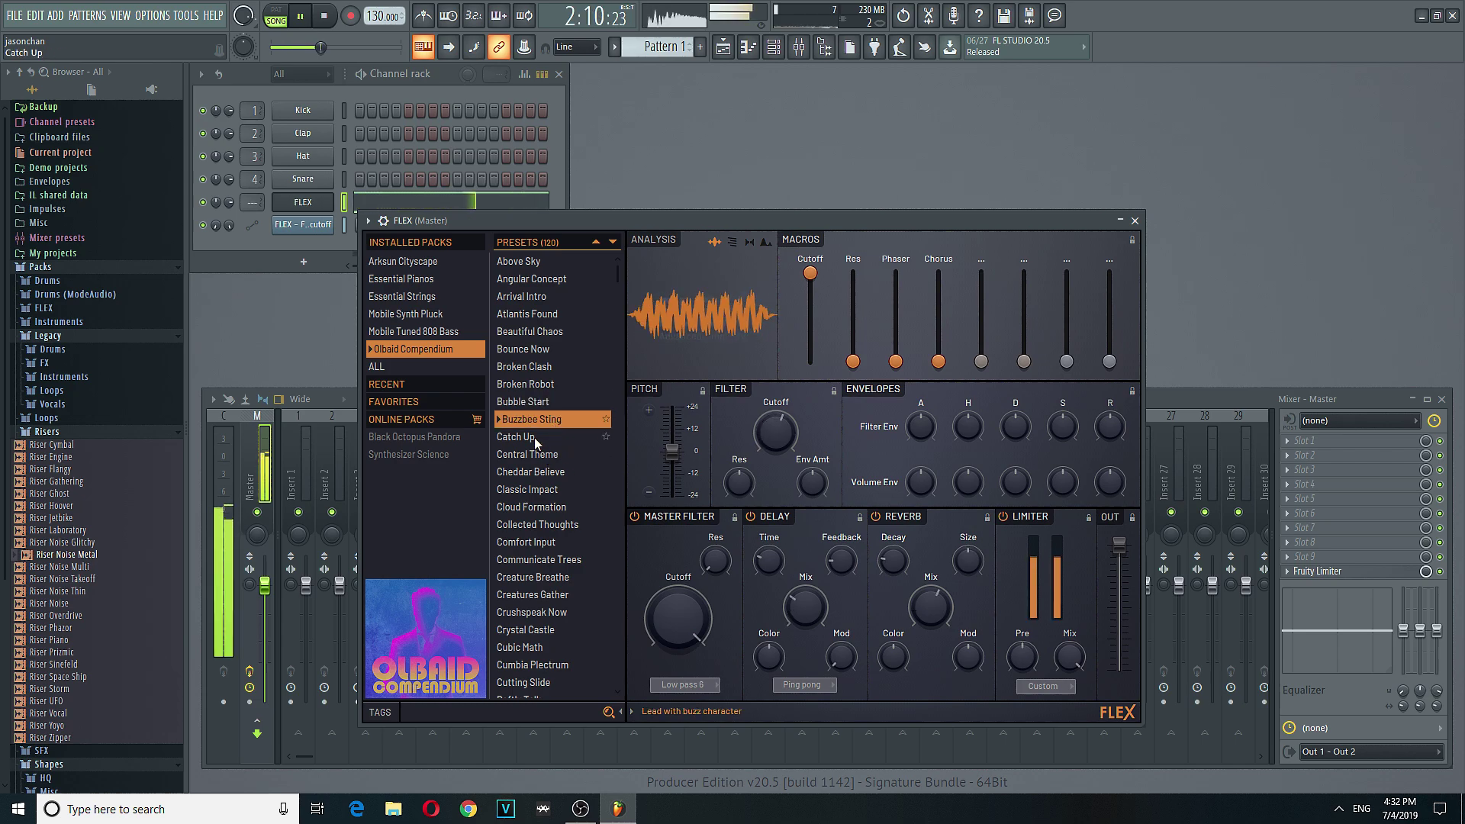
Step: Try the Buzzbee Sting preset at pitches from -2300 to +400 cents, stop playback, and reset the pitch
left_click_drag(671, 451, 671, 455)
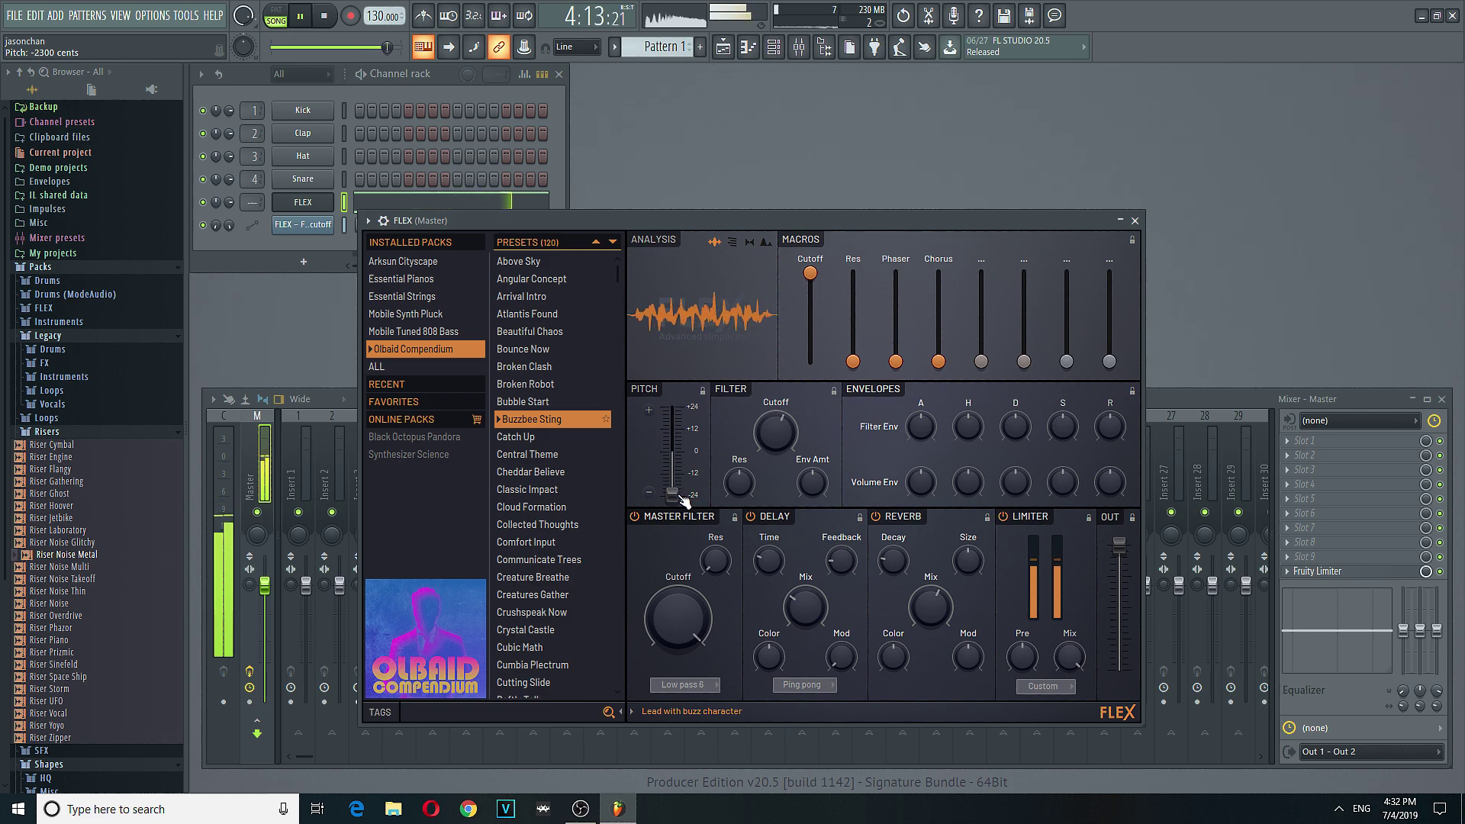
left_click_drag(672, 480, 672, 445)
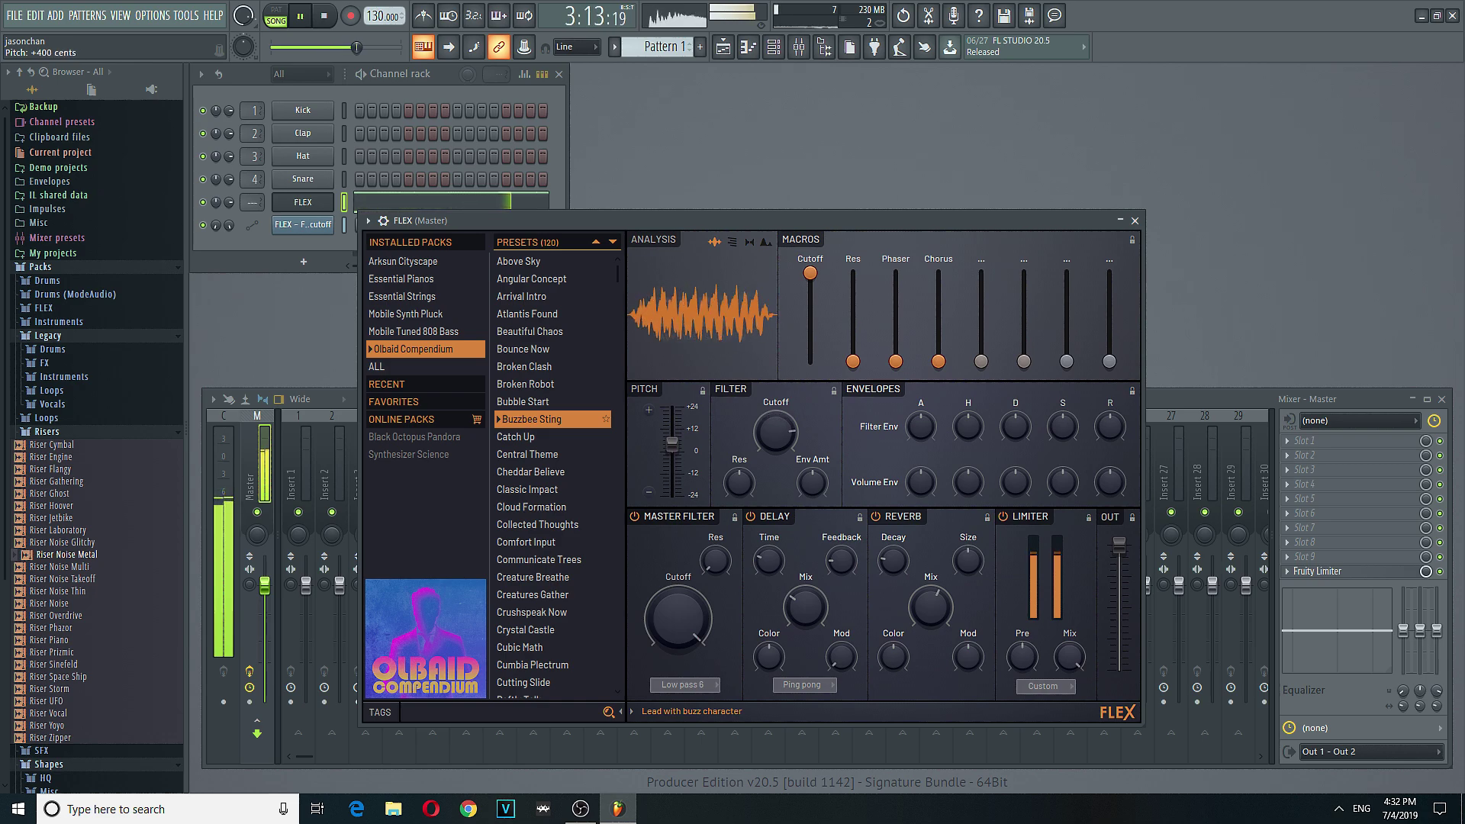
key("space")
right_click(673, 448)
left_click(686, 455)
Step: Load the Catch Up preset, return to Buzzbee Sting, and play the song briefly
left_click(511, 440)
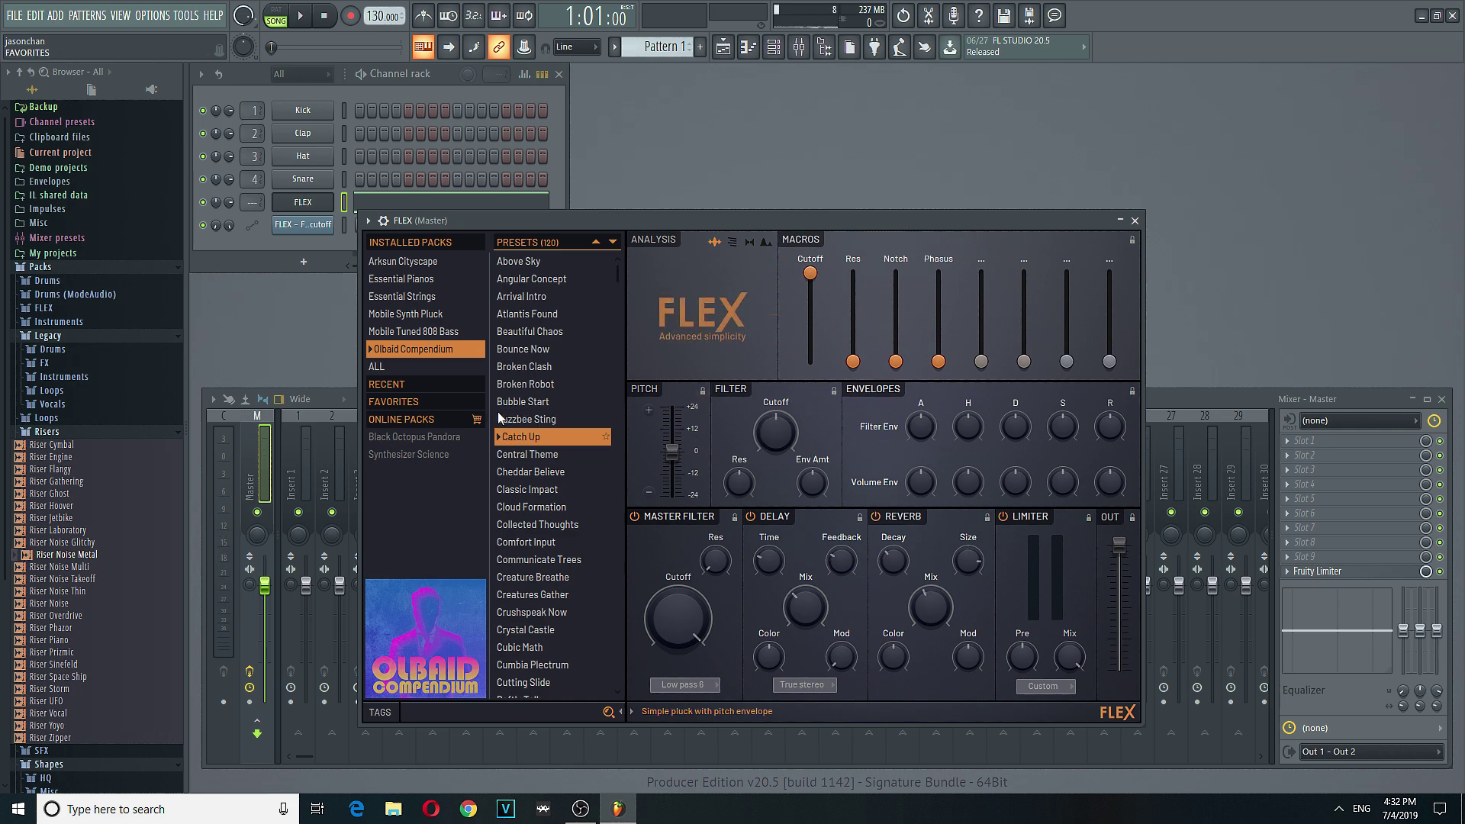
key("space")
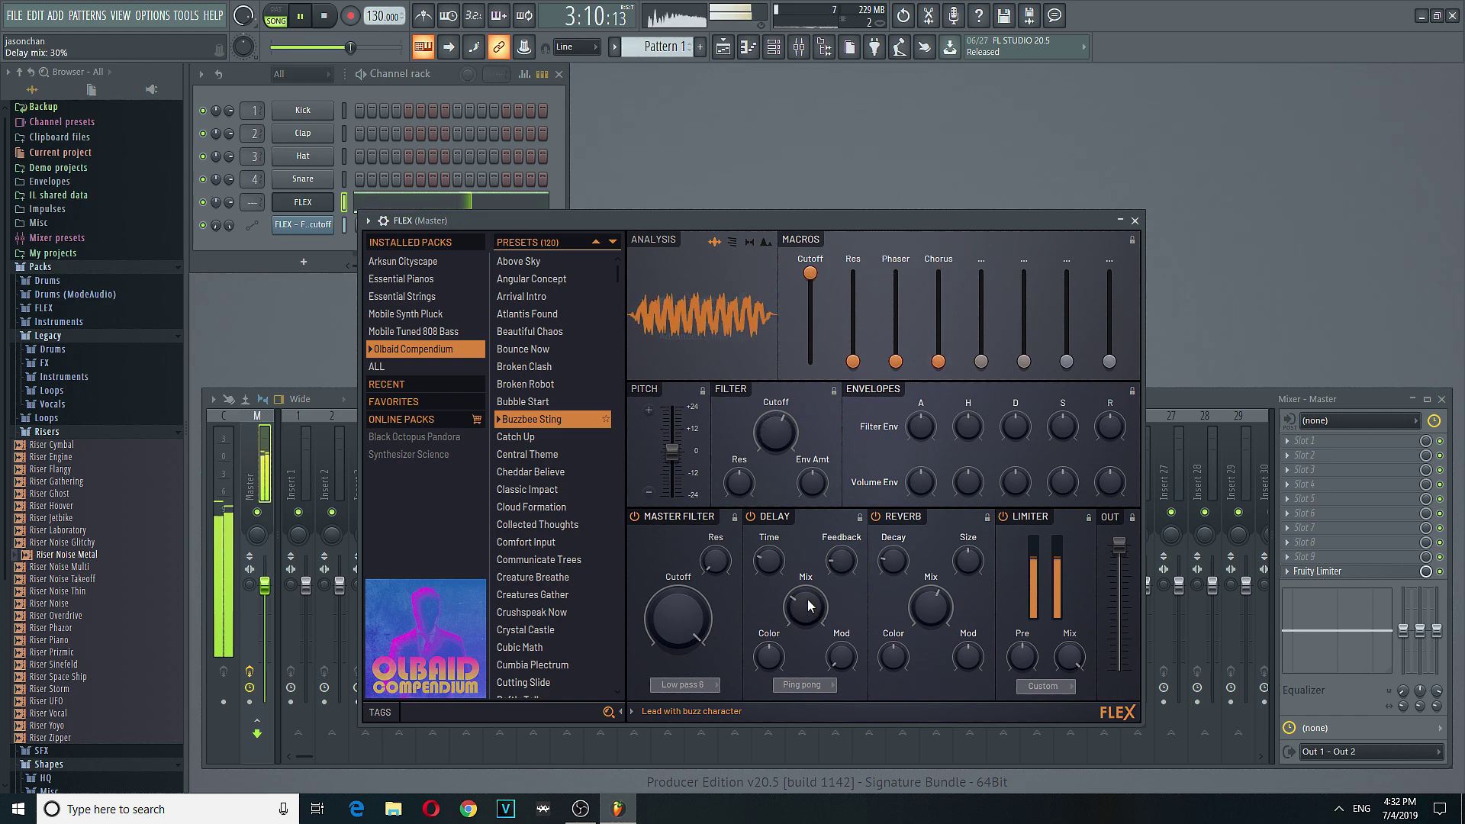
key("space")
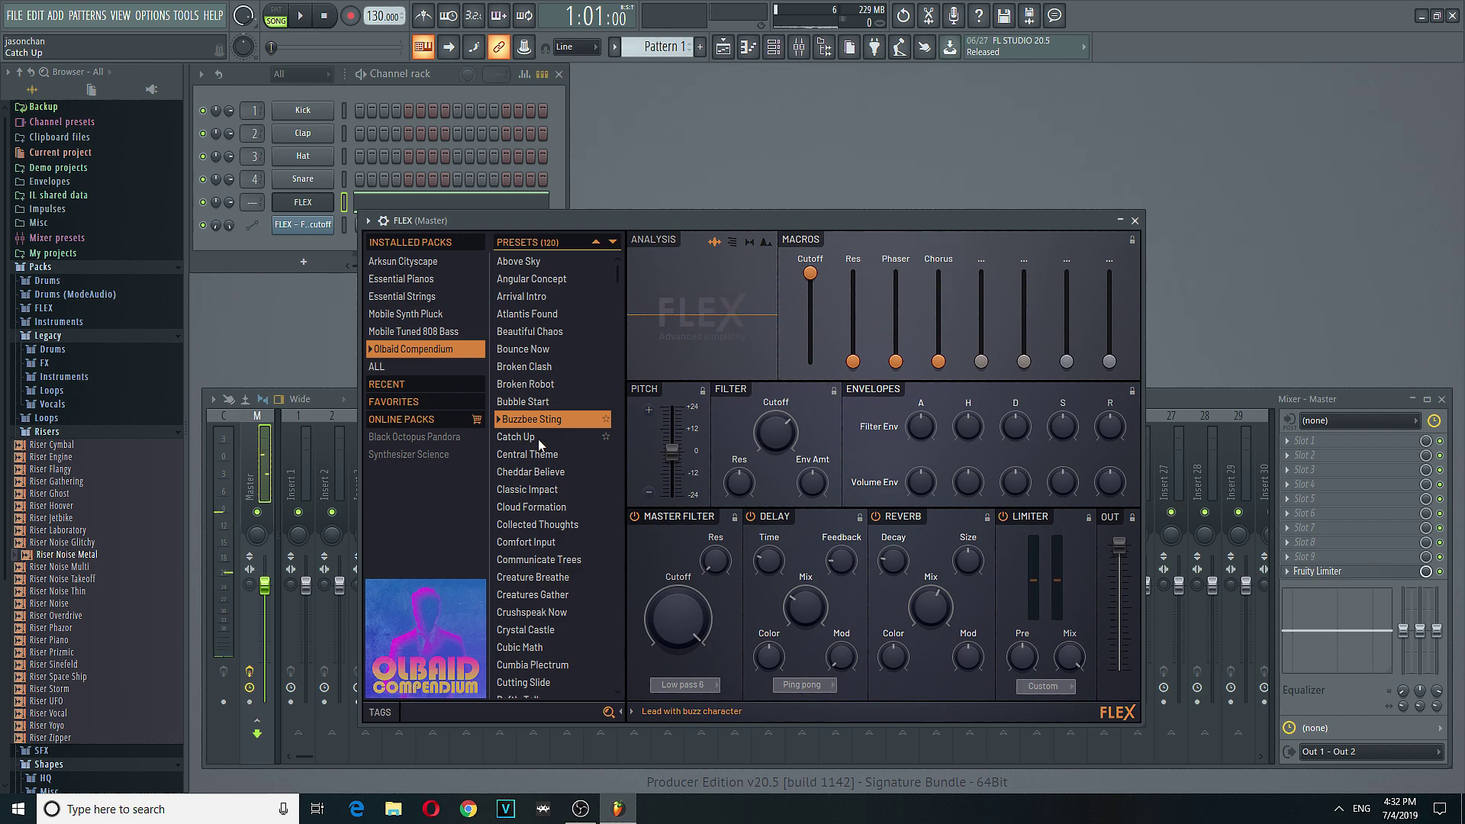
Step: Try the filter envelope's attack during playback, reset it, and try the volume envelope's attack
key("space")
left_click_drag(921, 427, 920, 473)
right_click(924, 435)
left_click(948, 447)
left_click_drag(921, 484, 921, 420)
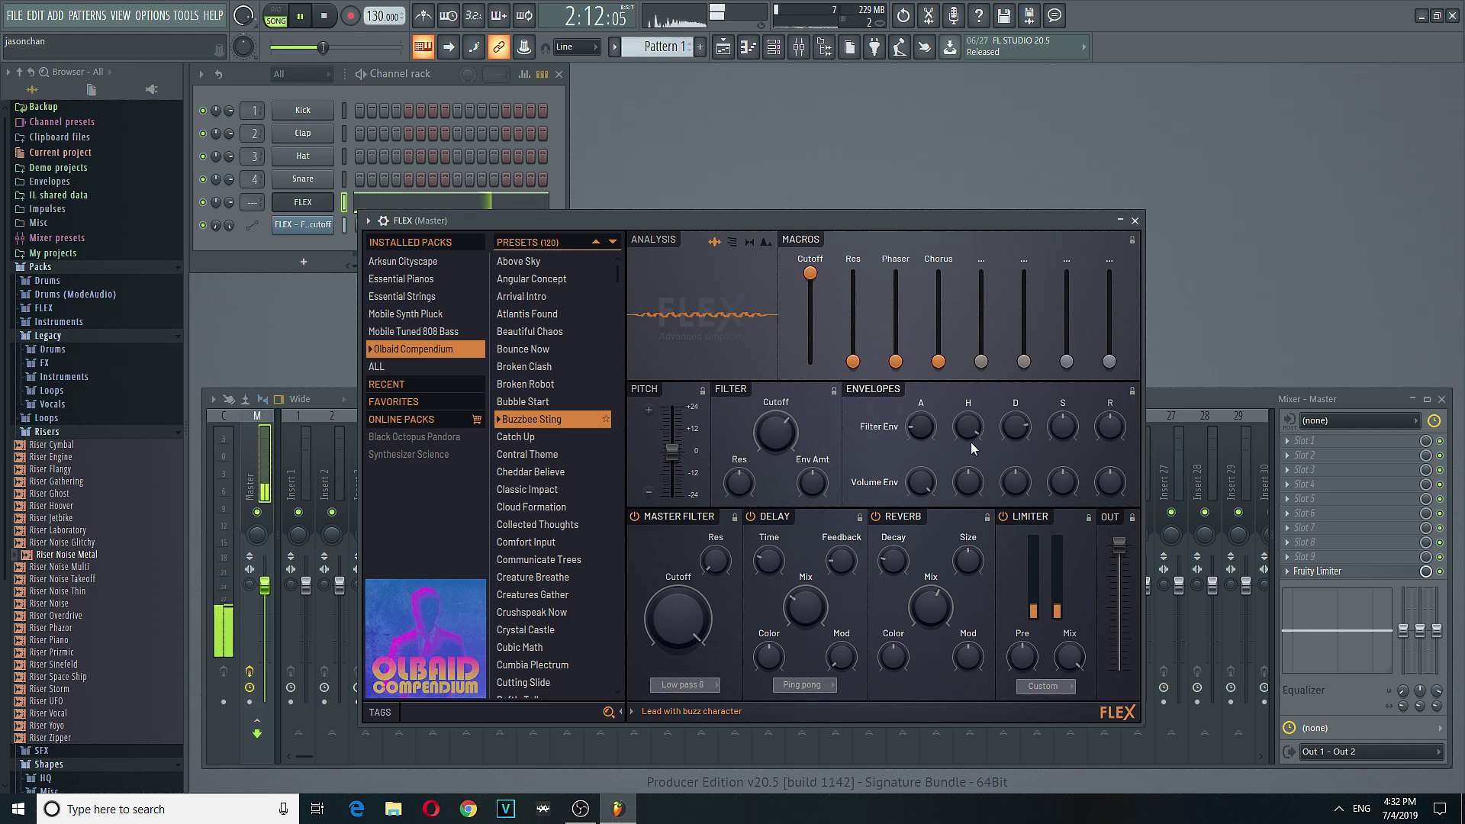
key("space")
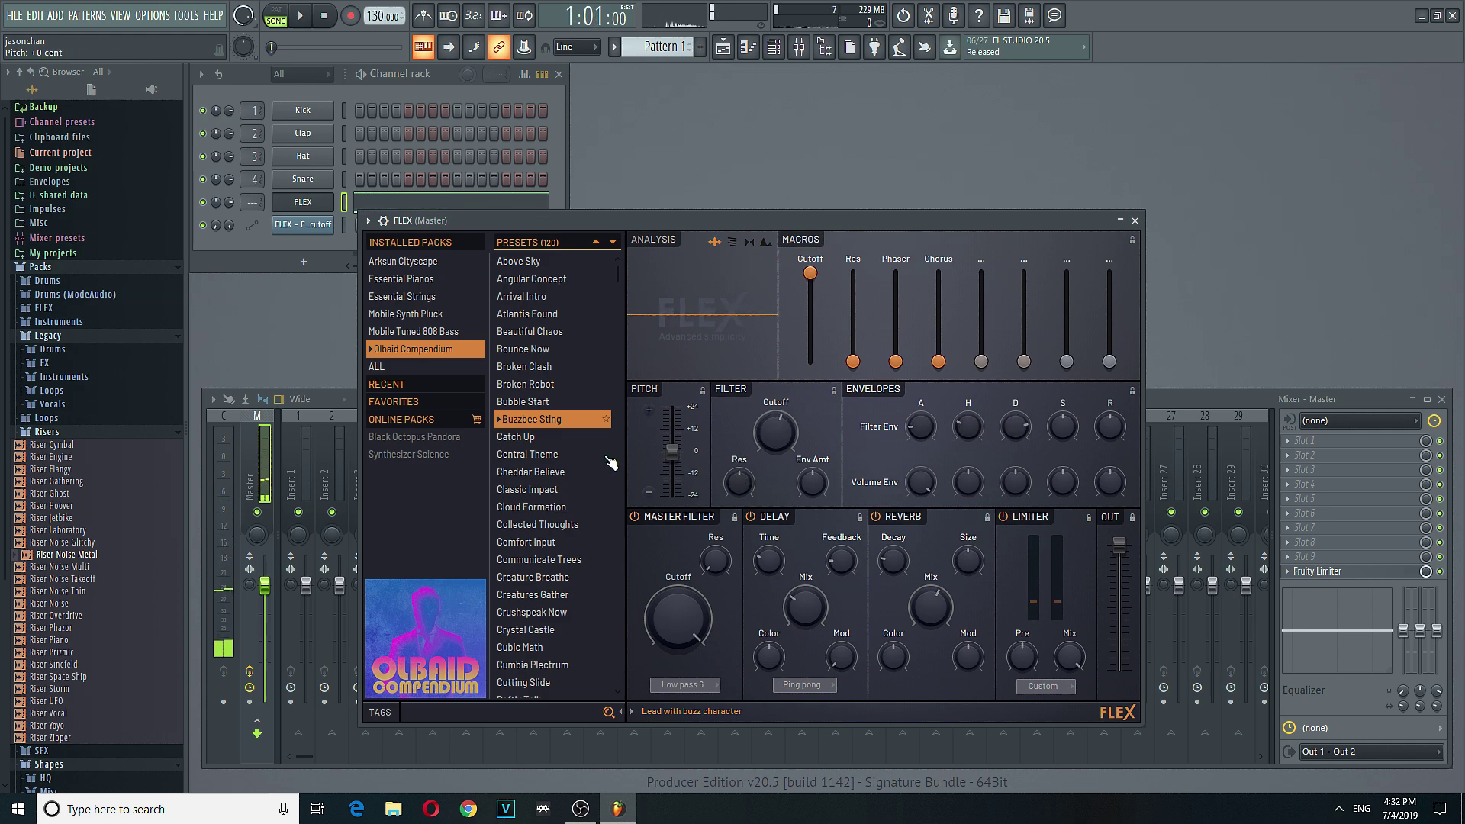
Step: Audition the Catch Up and Central Theme presets with the song playing
left_click(517, 436)
key("space")
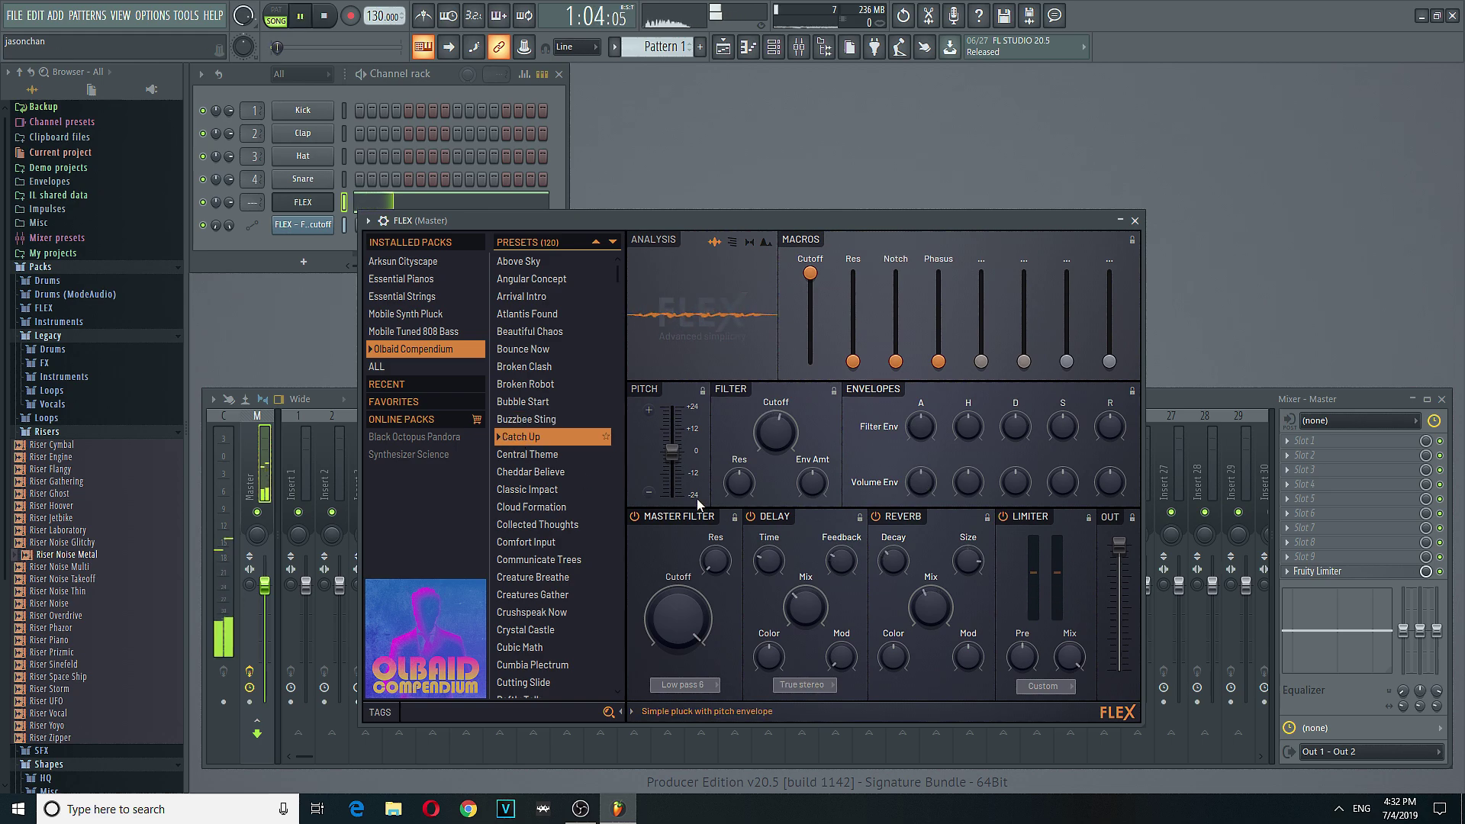
left_click(567, 462)
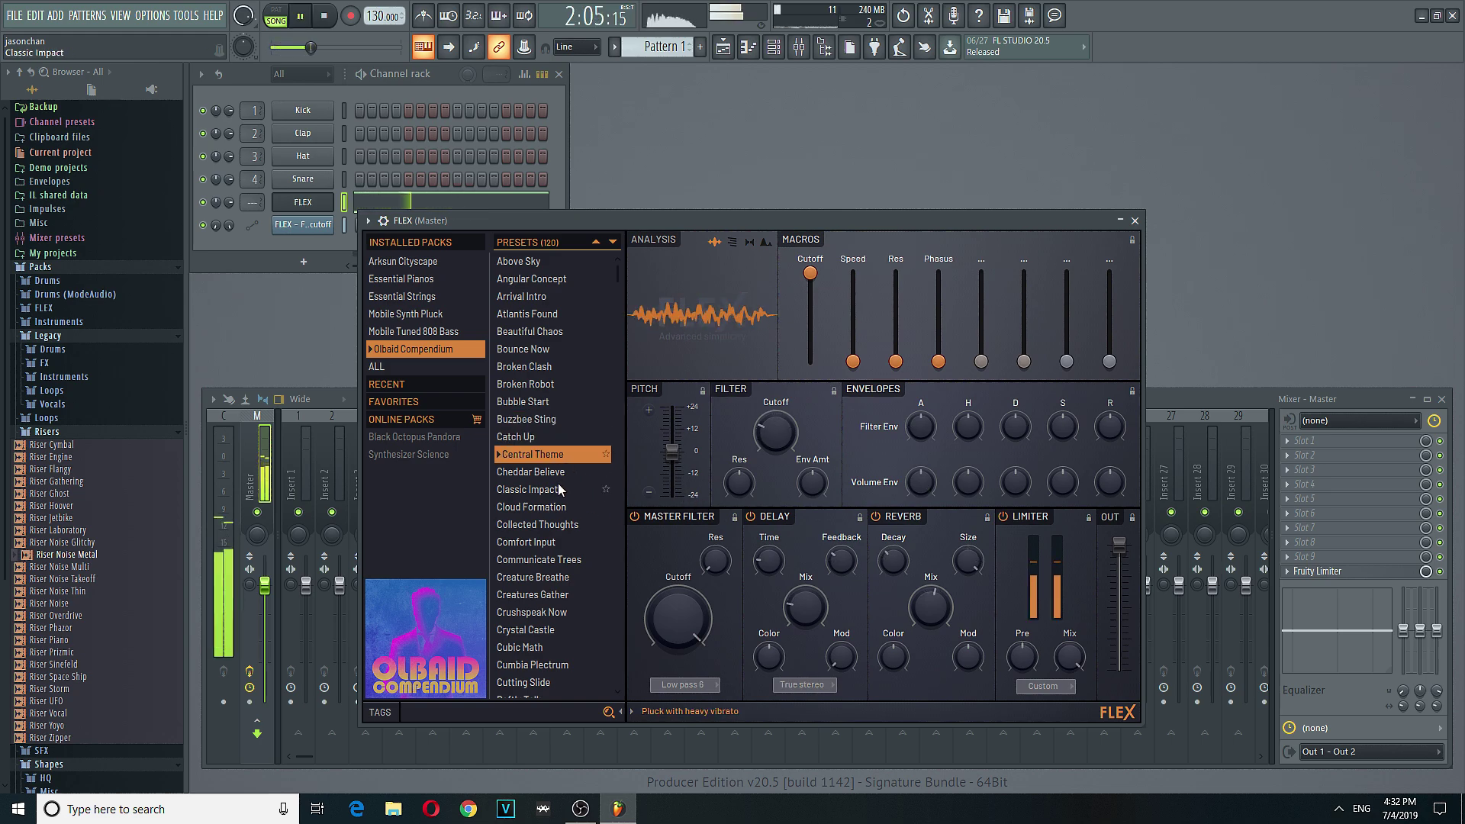
Step: Audition the Cloud Formation and Collected Thoughts presets and continue down the Olbaid Compendium preset list
left_click(544, 508)
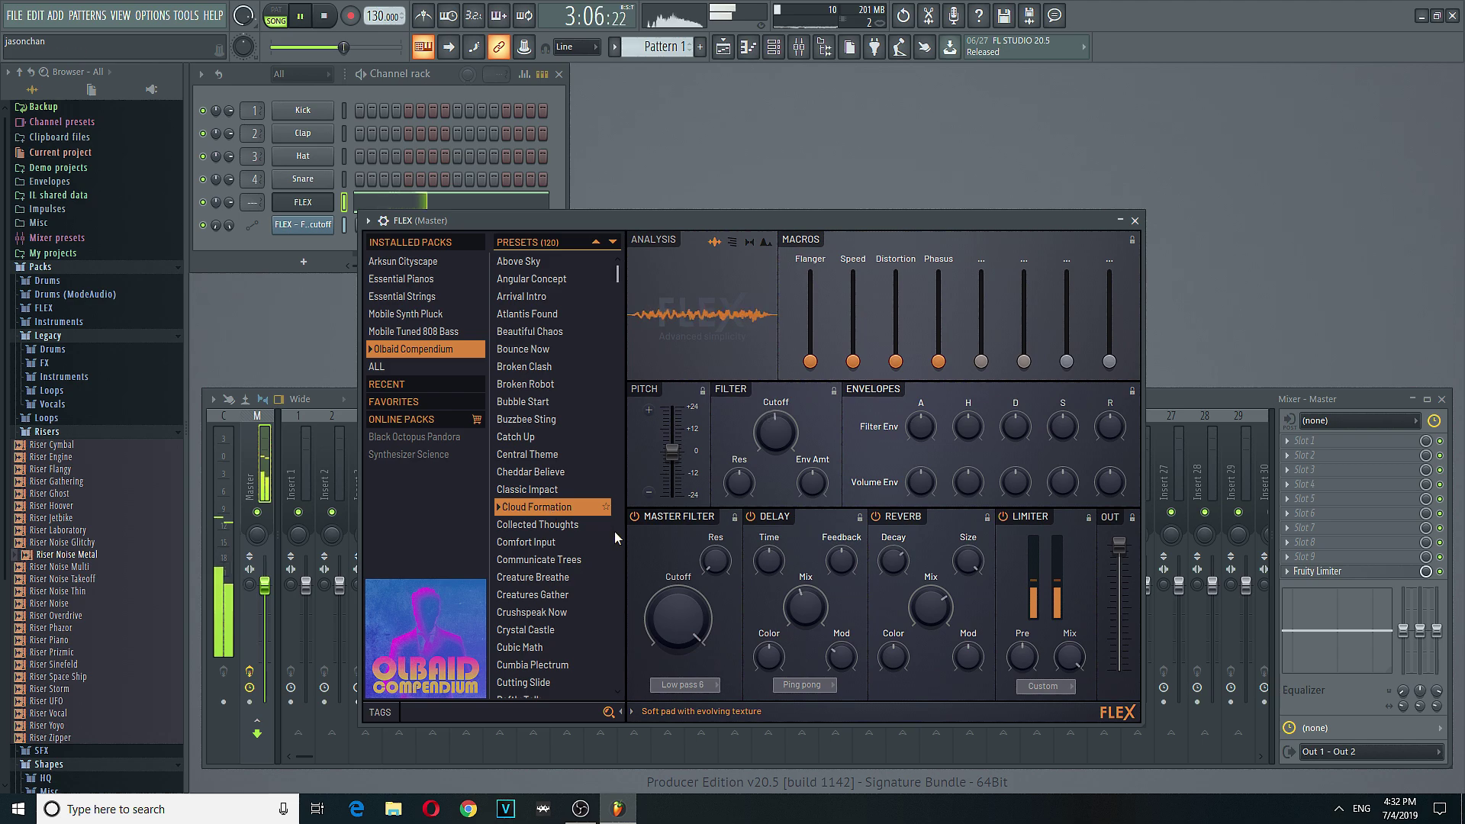
left_click(556, 526)
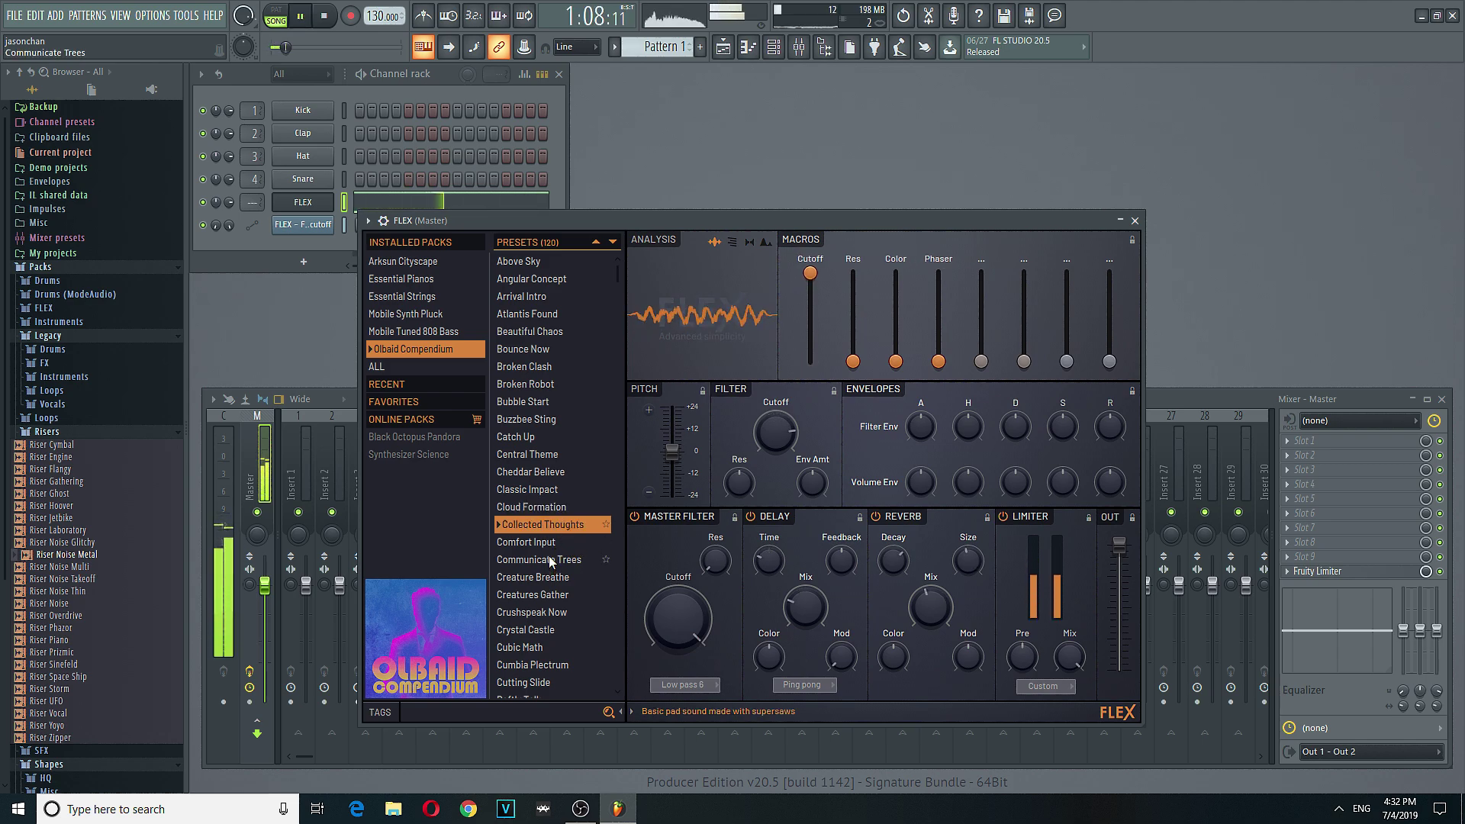
left_click(541, 568)
key("space")
scroll(546, 572, "down", 2)
Step: Audition the Cubic Math, Cumbia Plectrum and Cutting Slide presets, and load Electroslap Hit with playback running
left_click(547, 574)
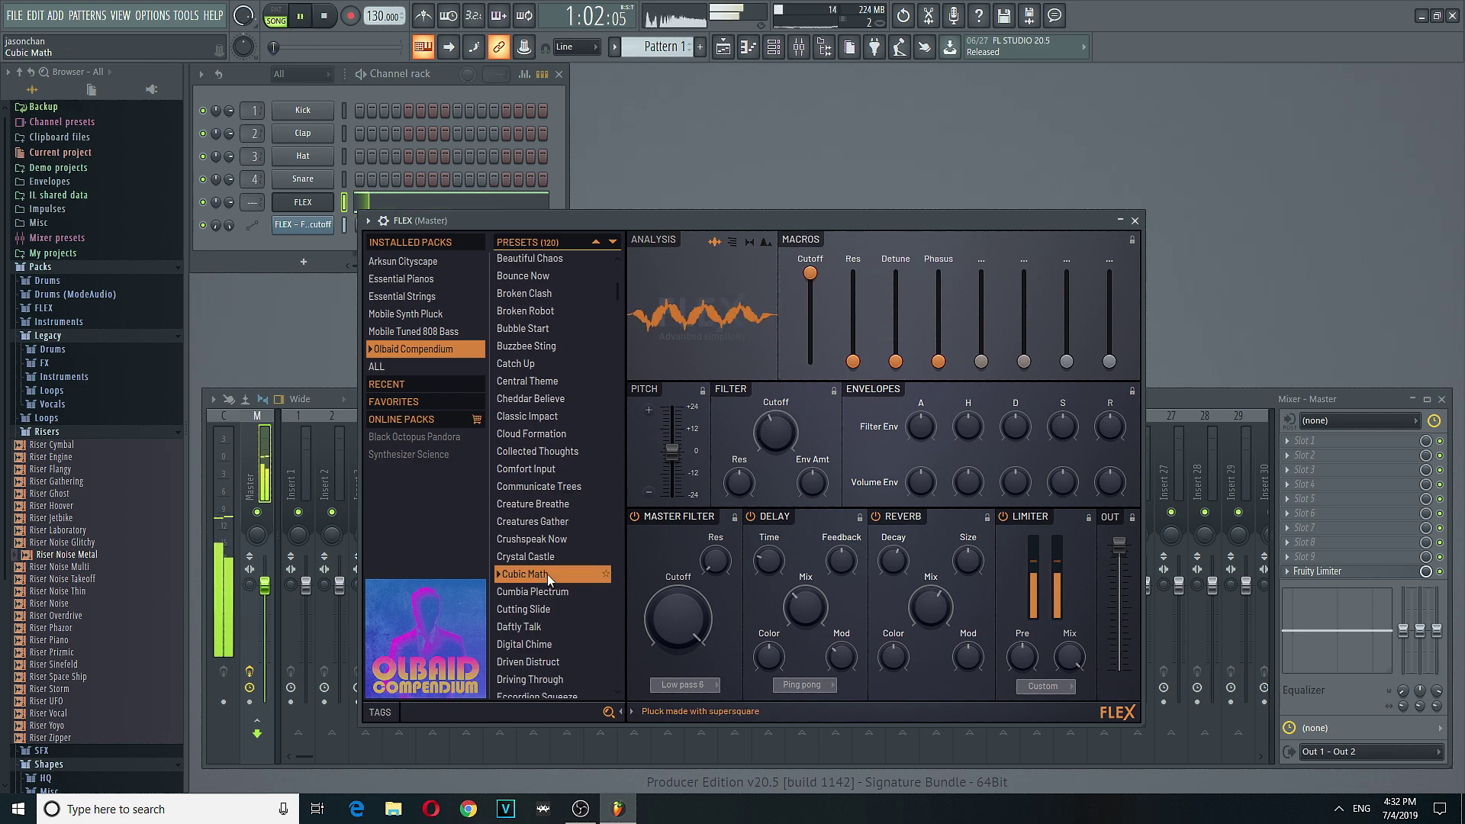
left_click(564, 592)
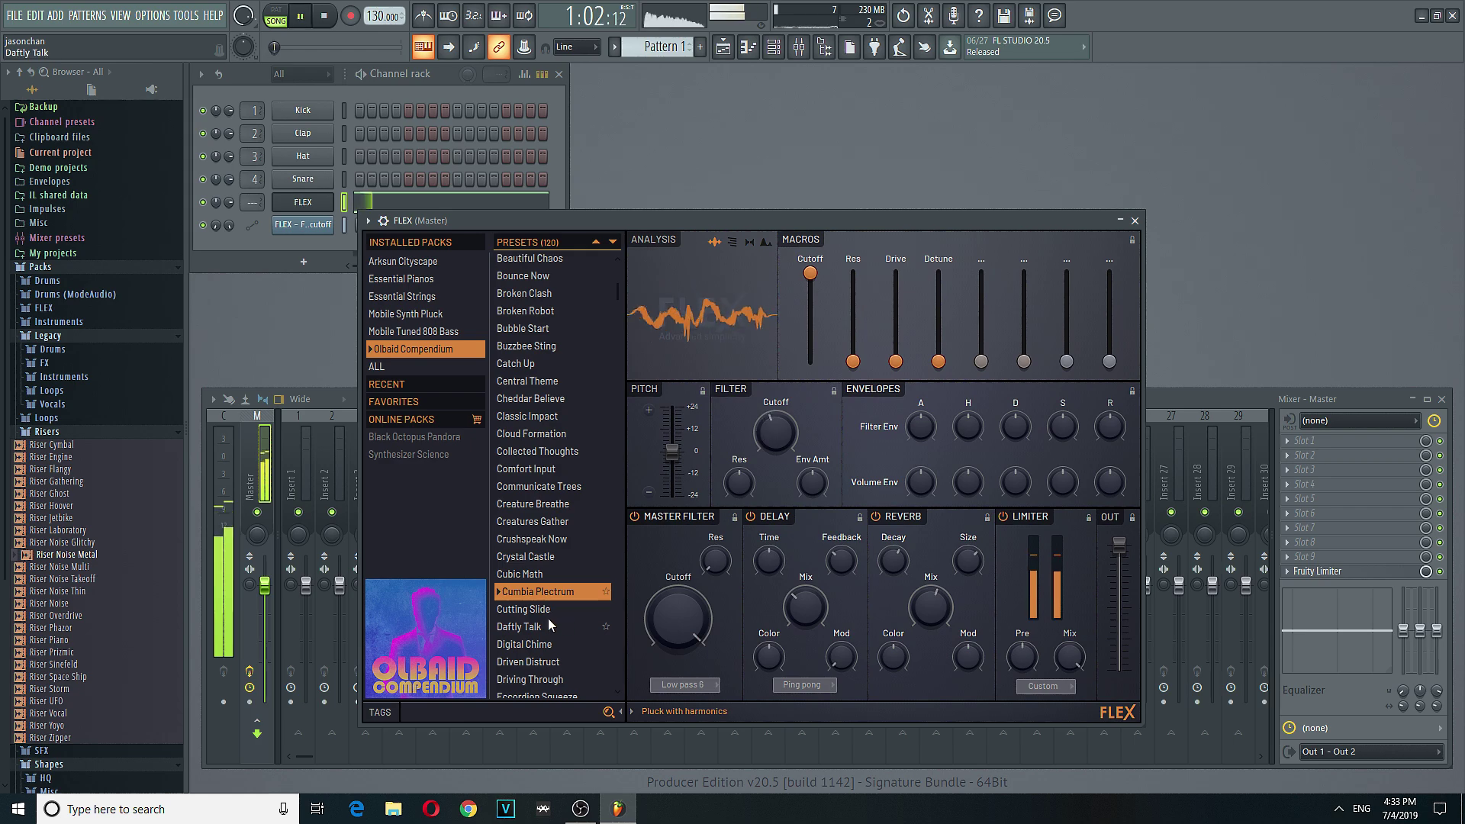
left_click(540, 609)
scroll(572, 601, "down", 5)
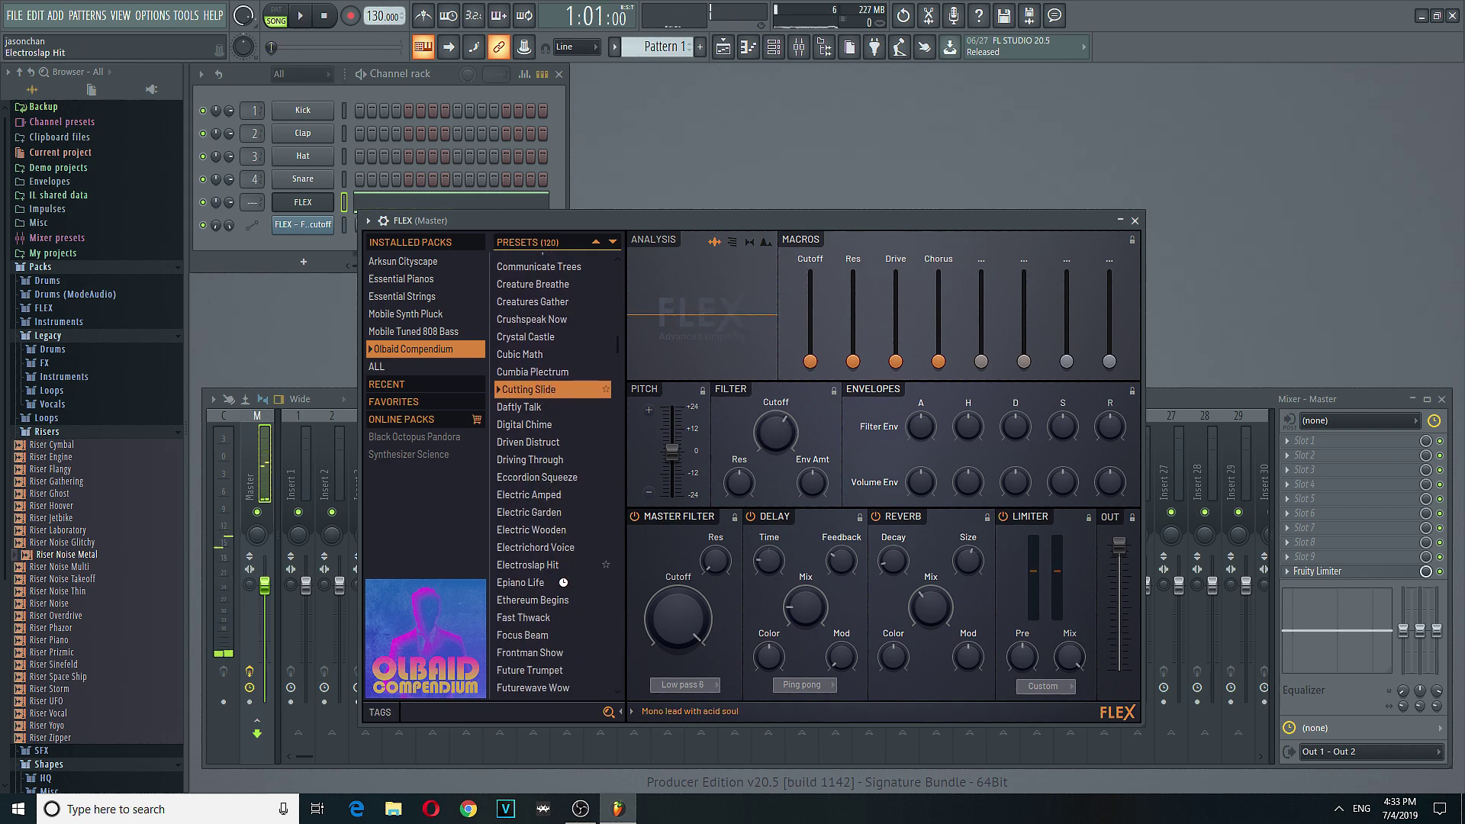
left_click(555, 566)
key("space")
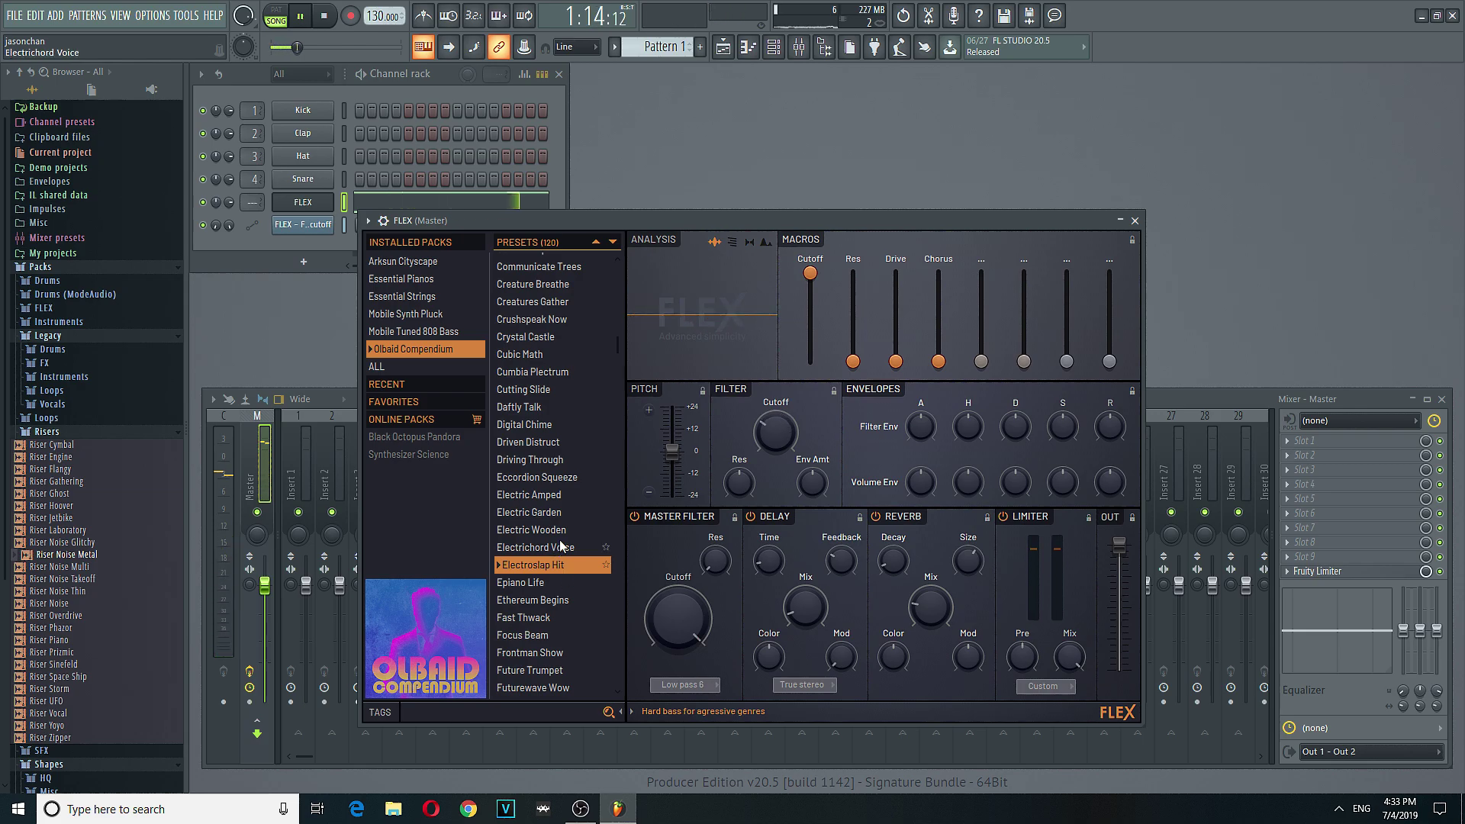
Step: In the FLEX channel's piano roll, delete the B3 note and shorten the C3 note to one beat
right_click(323, 202)
left_click(374, 205)
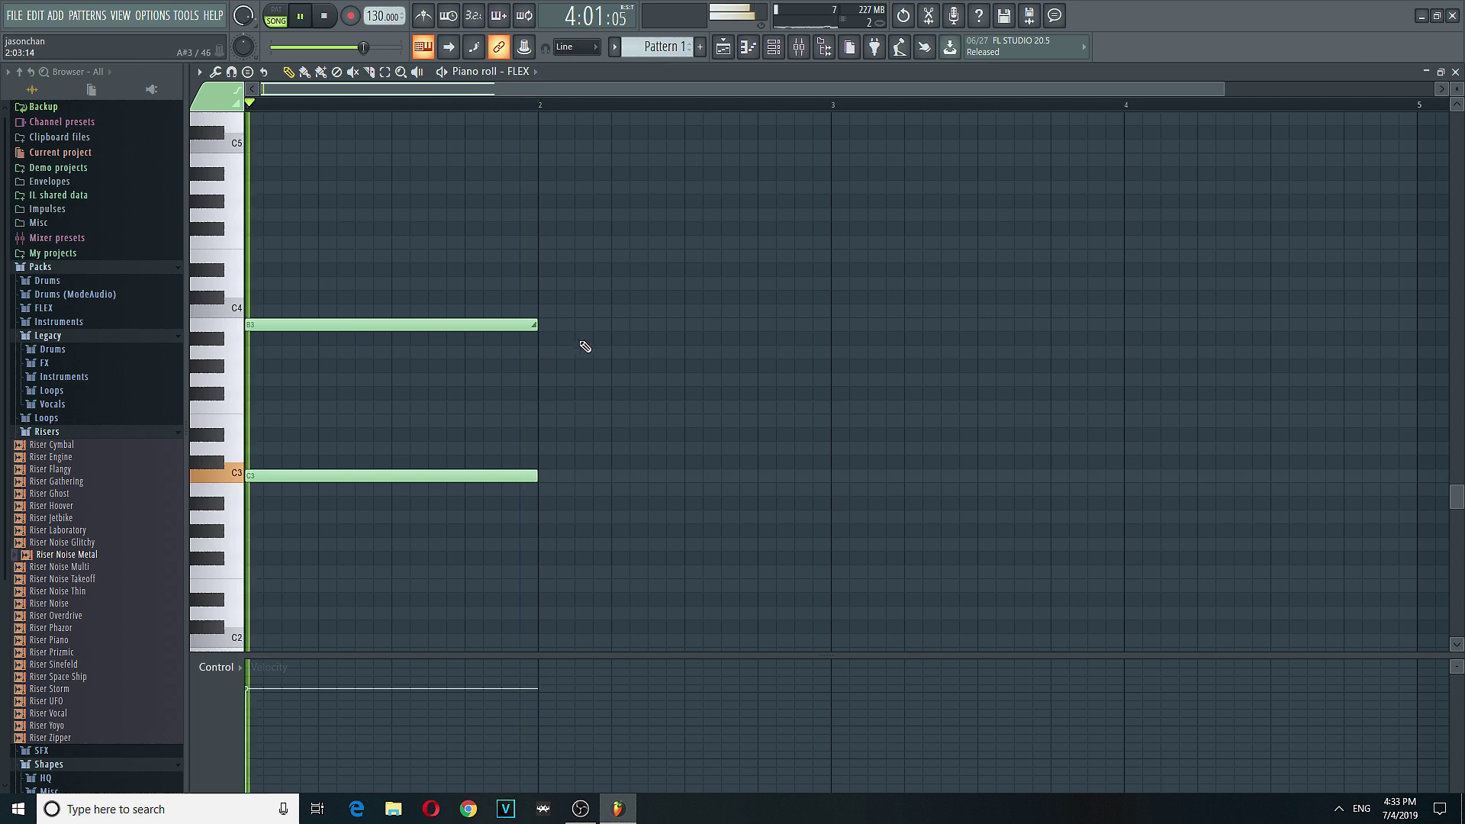
key("space")
right_click(512, 326)
left_click_drag(536, 477, 300, 481)
key("space")
key("space")
key("space")
Step: Add C3 notes on beats 2, 3 and 4 of the first bar, with the last two half a beat long
left_click(340, 477)
left_click(402, 479)
left_click_drag(466, 478, 432, 478)
left_click(474, 477)
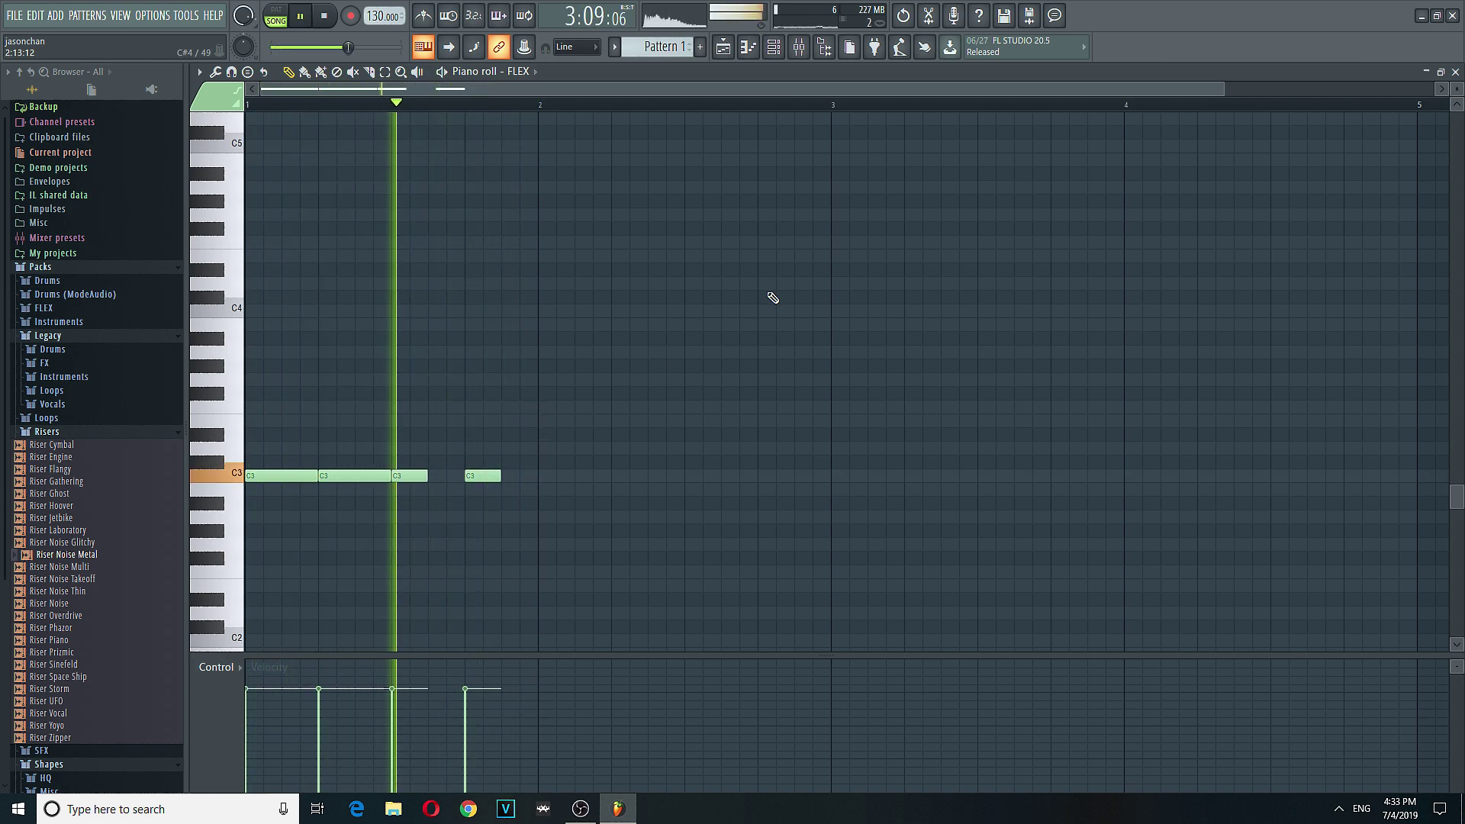
Step: Add E3 notes on all four beats of bar 2, lengthen the last to one beat, and switch playback to pattern mode
left_click(548, 420)
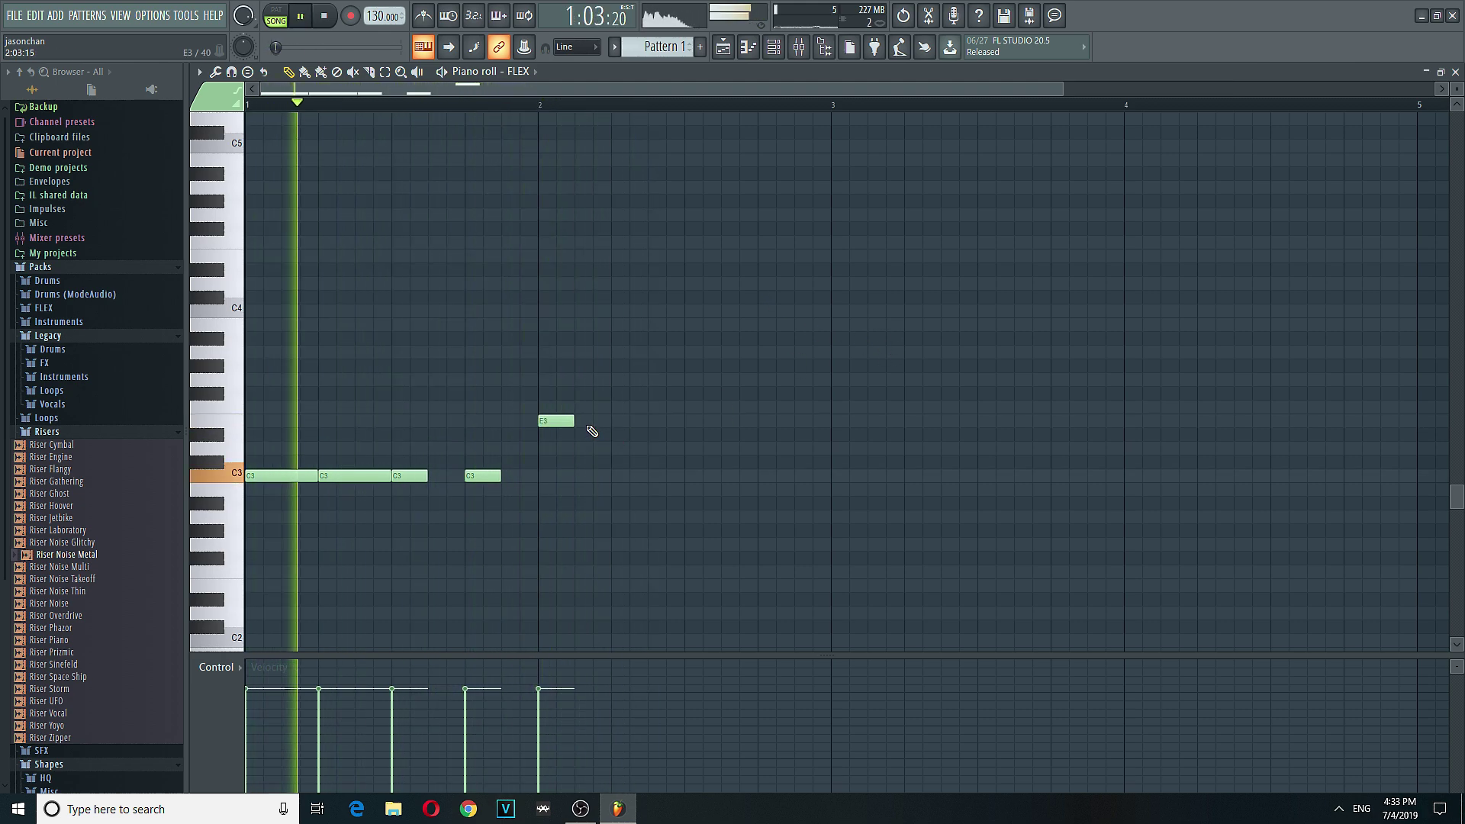
left_click(618, 422)
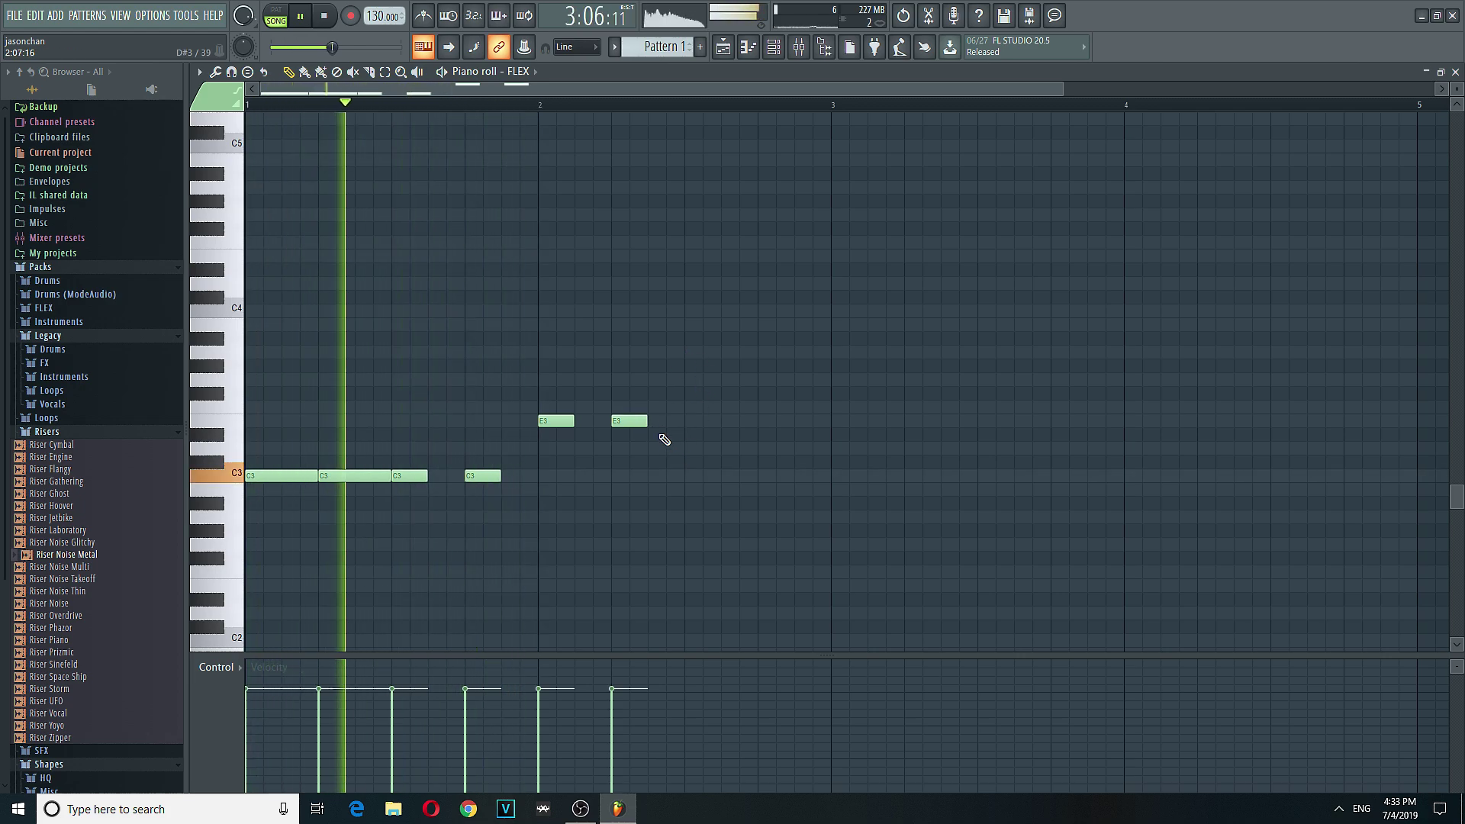
key("l")
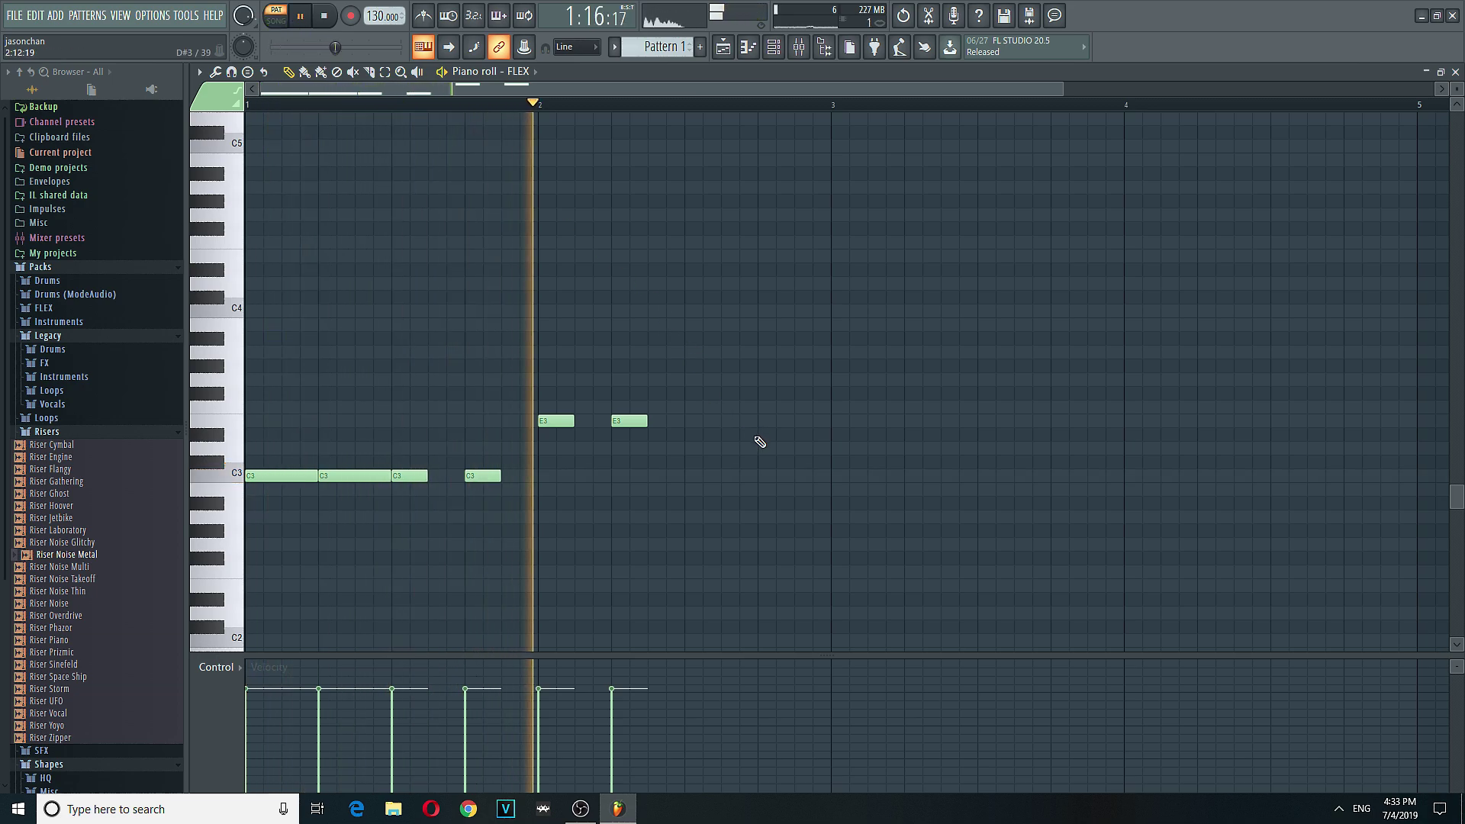
key("space")
key("space")
left_click(696, 421)
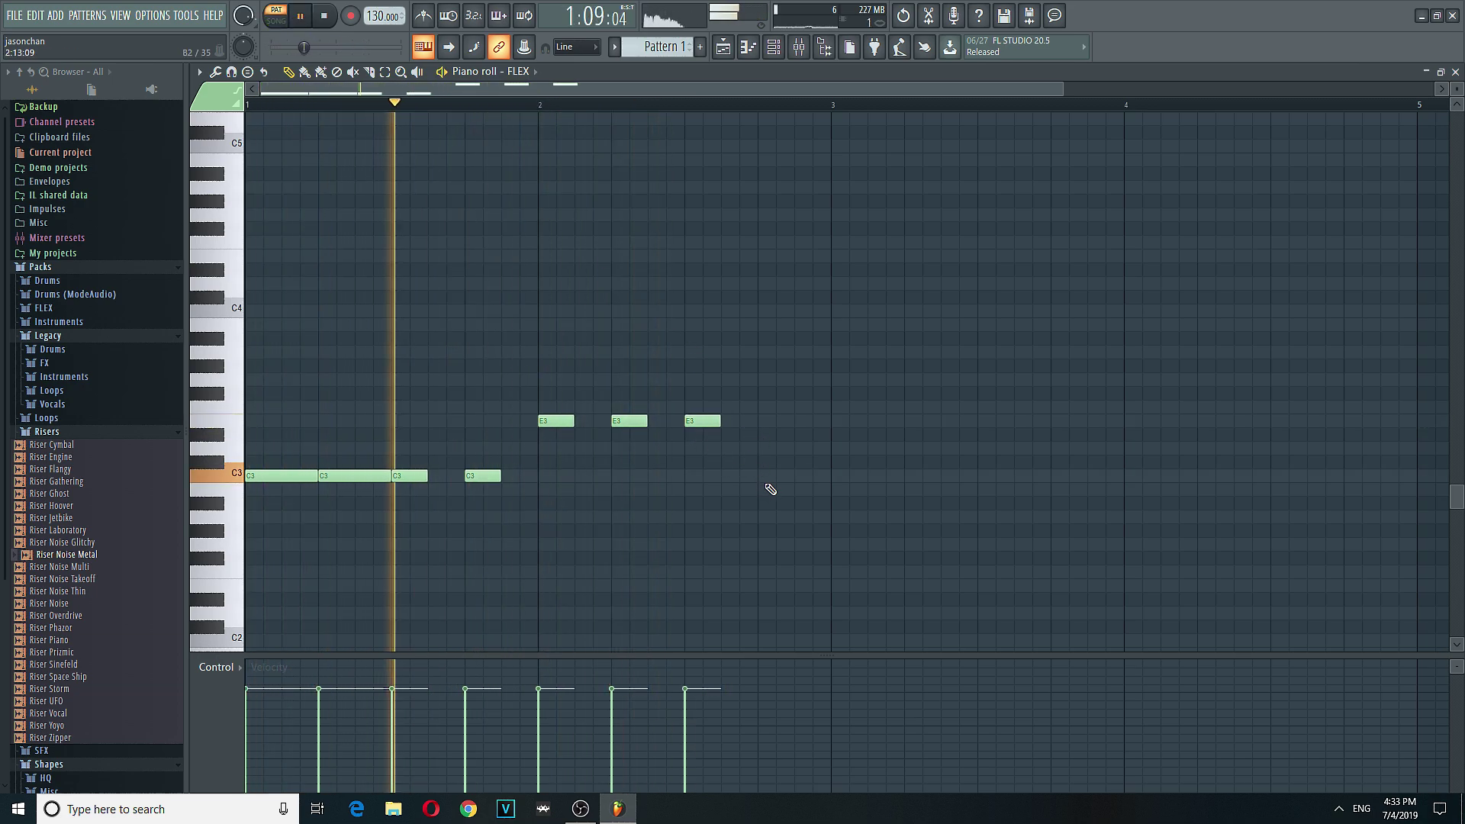
left_click(770, 421)
left_click_drag(796, 425, 821, 430)
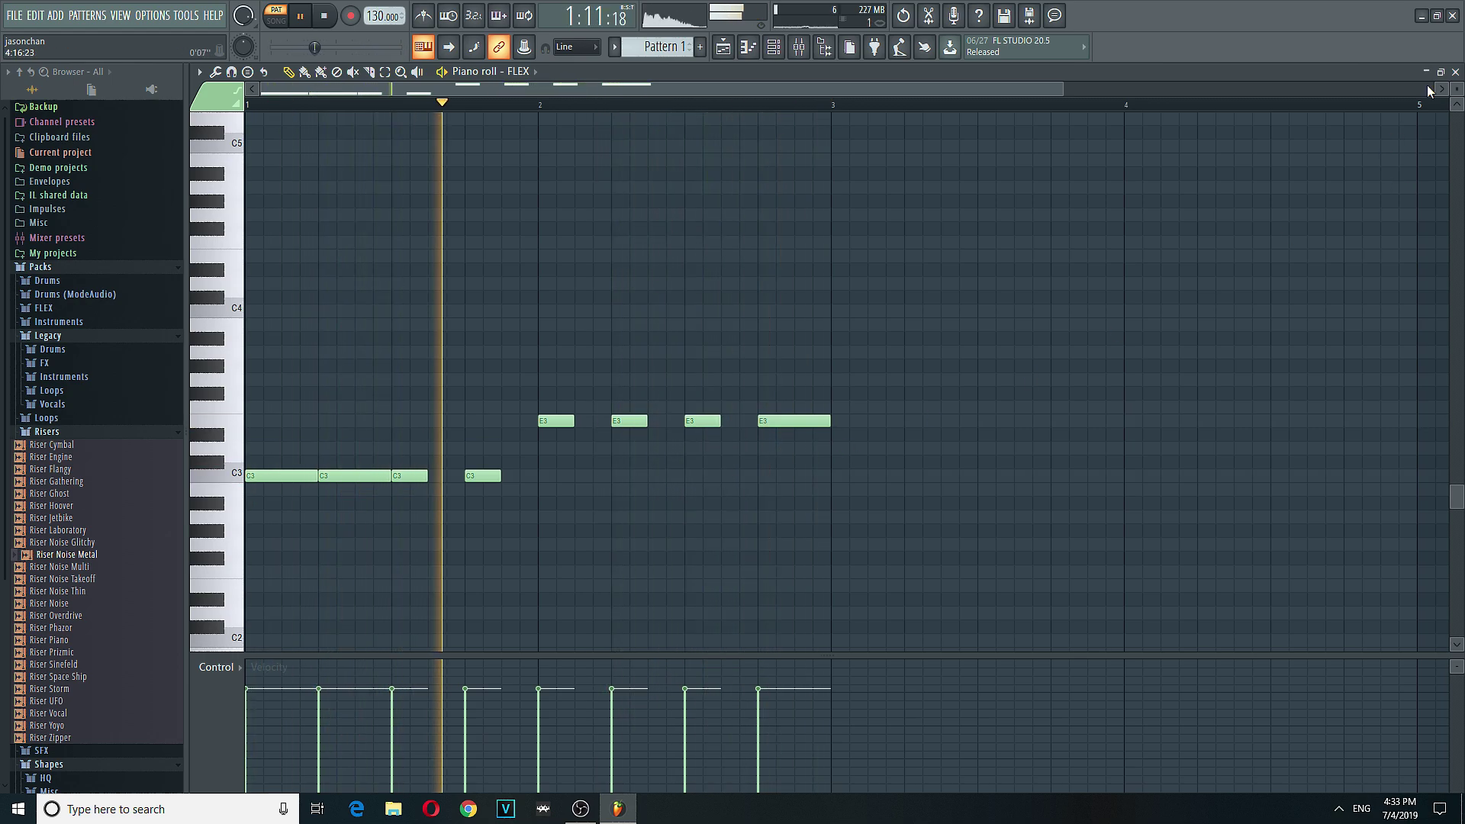
Step: Close the piano roll, lower the Cutoff macro of Electroslap Hit nearly to its minimum during playback, and stop
left_click(1456, 72)
left_click(810, 273)
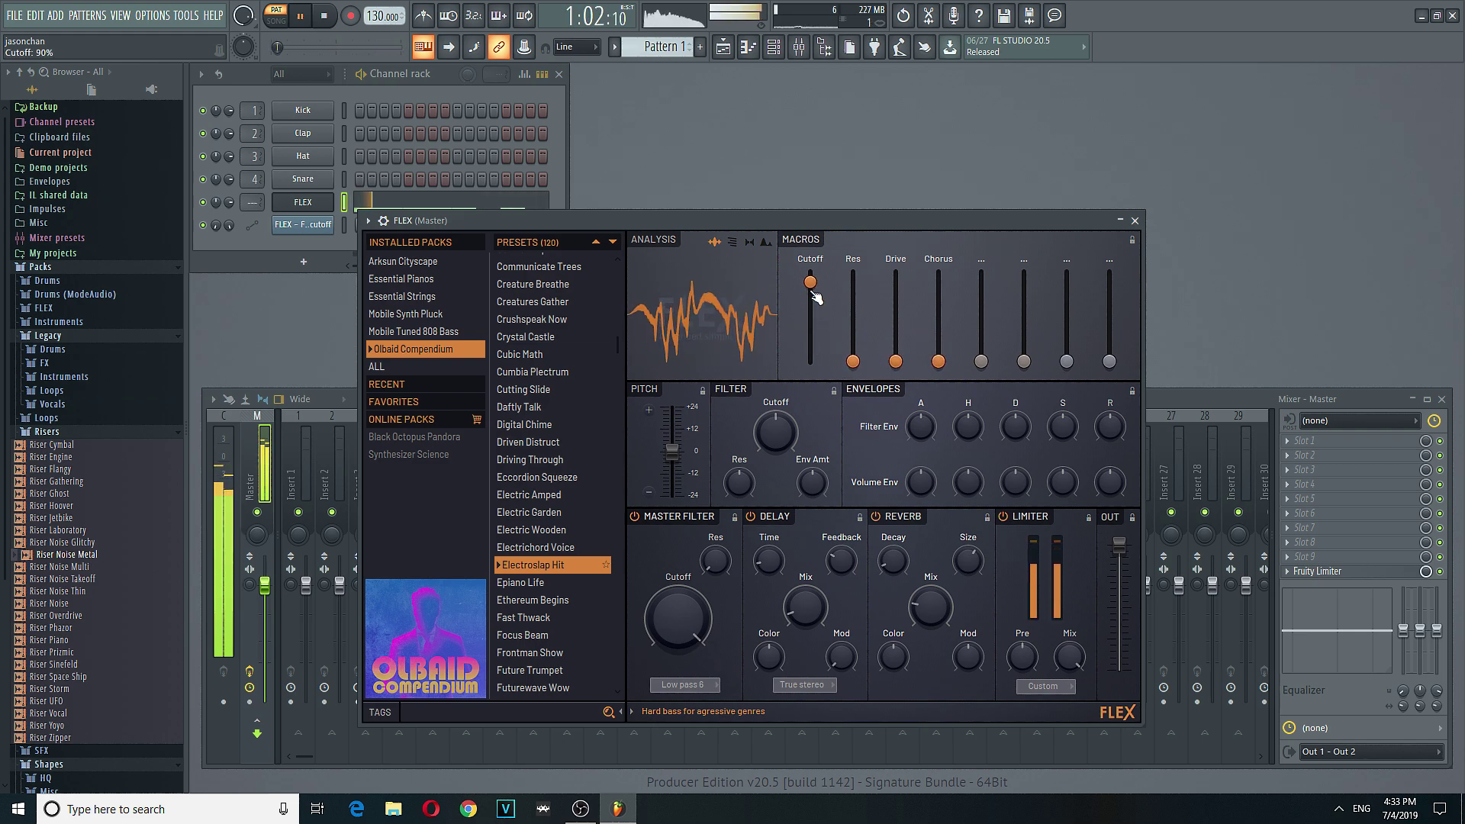
mouse_move(853, 361)
left_mouse_down()
mouse_move(853, 302)
mouse_move(853, 361)
left_mouse_up()
left_click_drag(810, 274, 826, 364)
key("space")
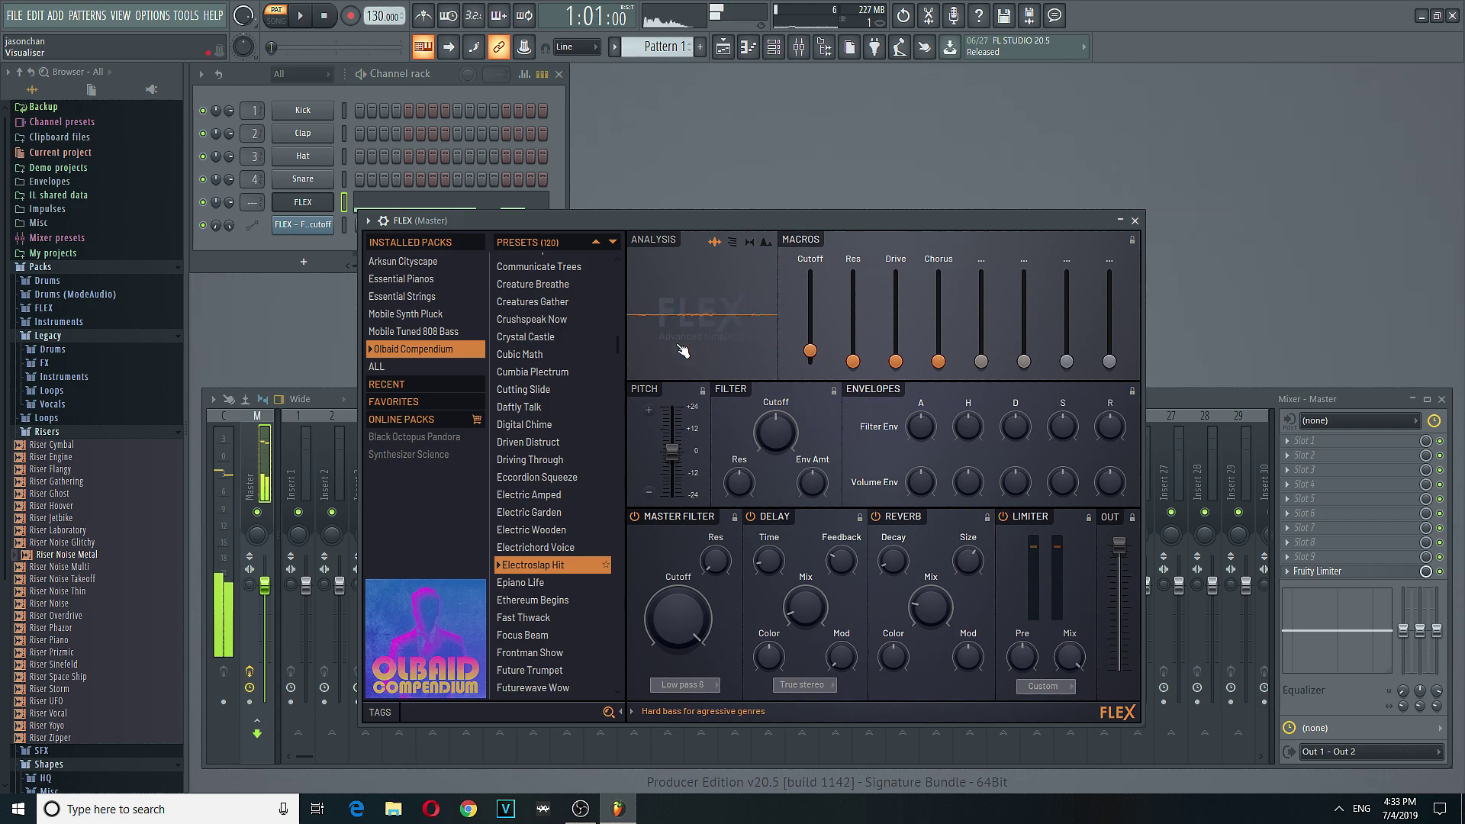
Step: Add a one-beat E3 note above the first C3 in the piano roll, try a G#3 note above it, and remove the G#3
right_click(295, 201)
left_click(361, 203)
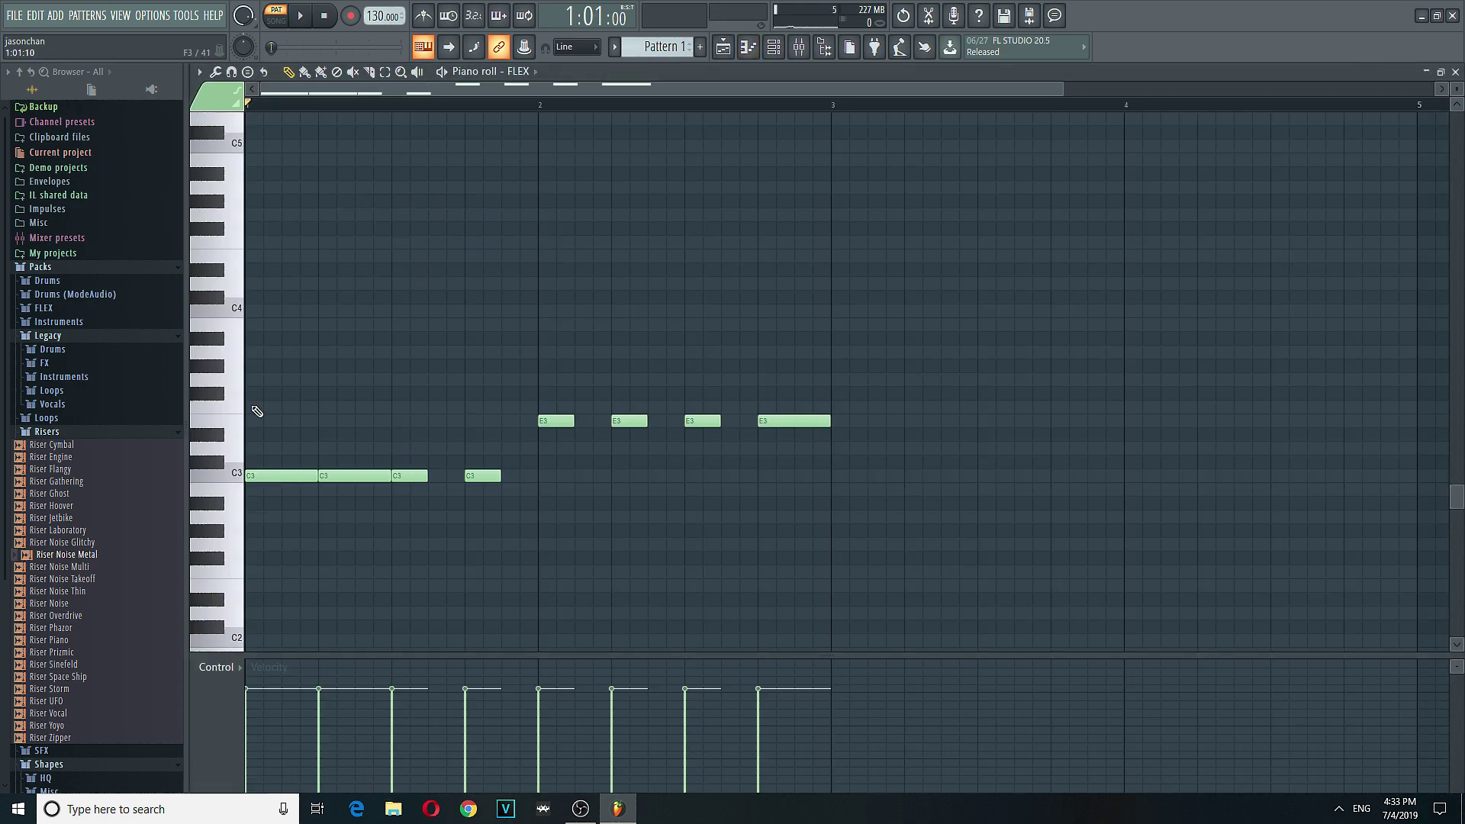
left_click(261, 421)
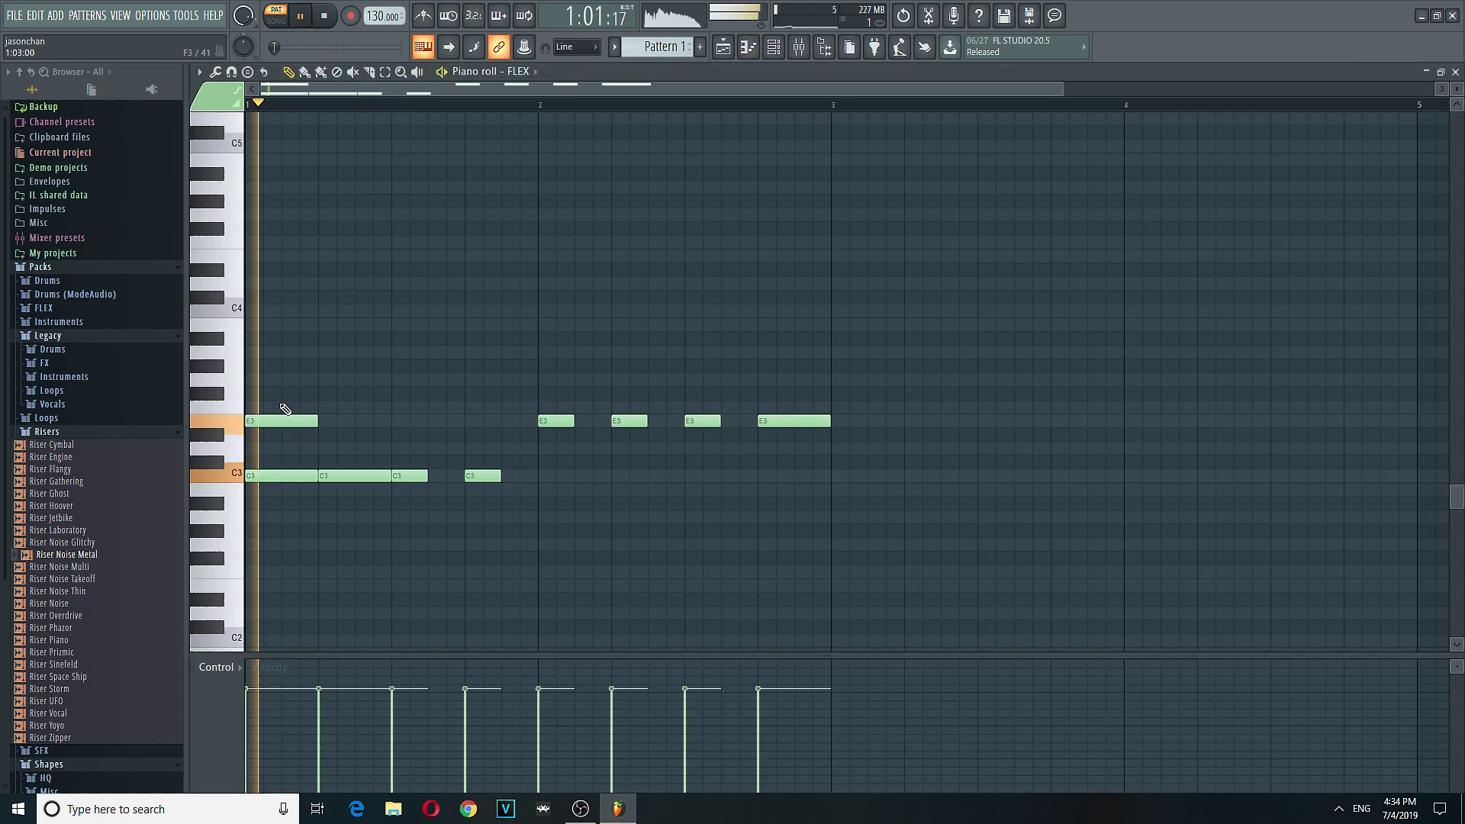
left_click(257, 366)
key("space")
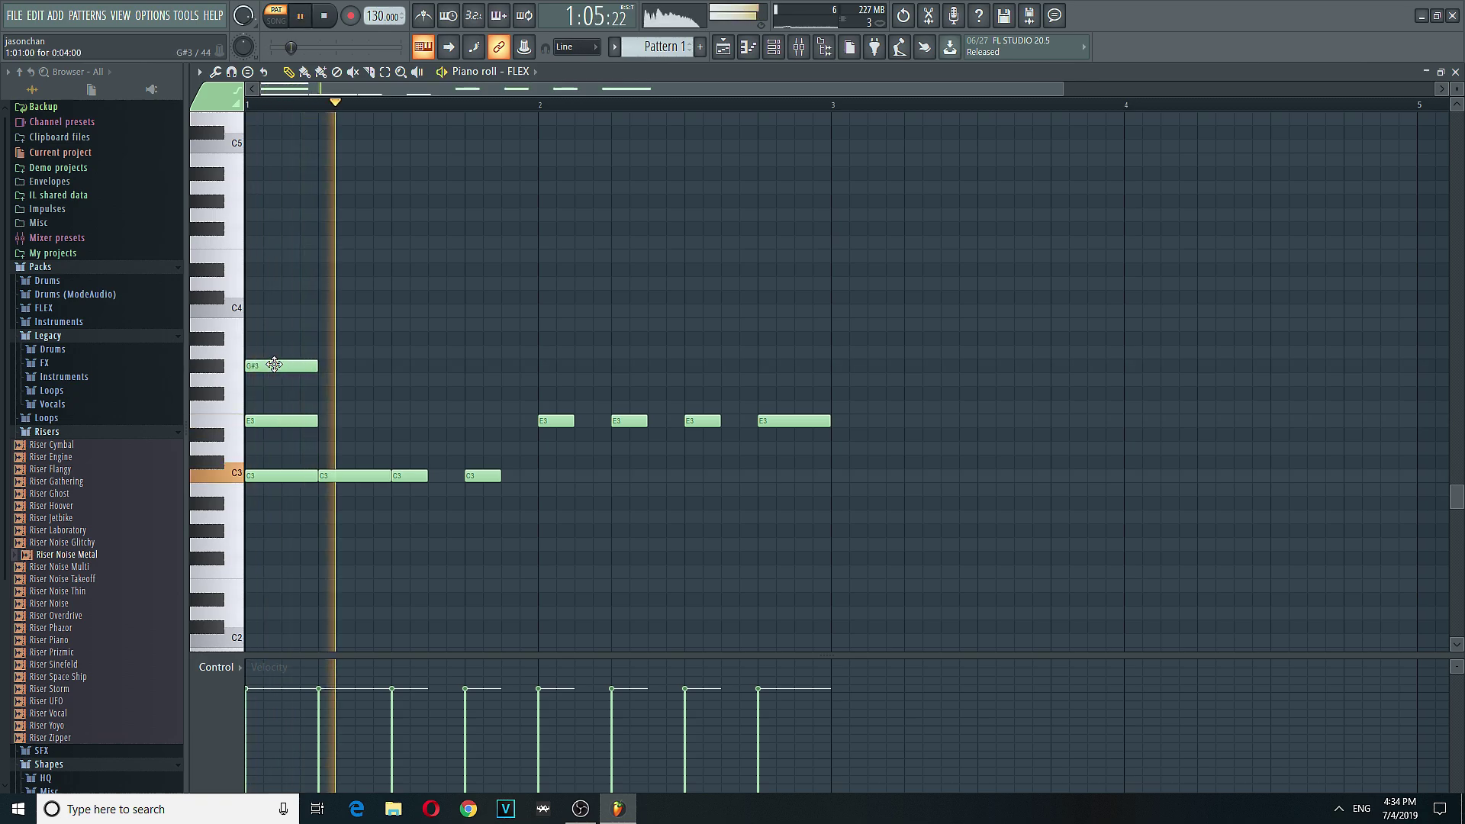
key("space")
right_click(272, 366)
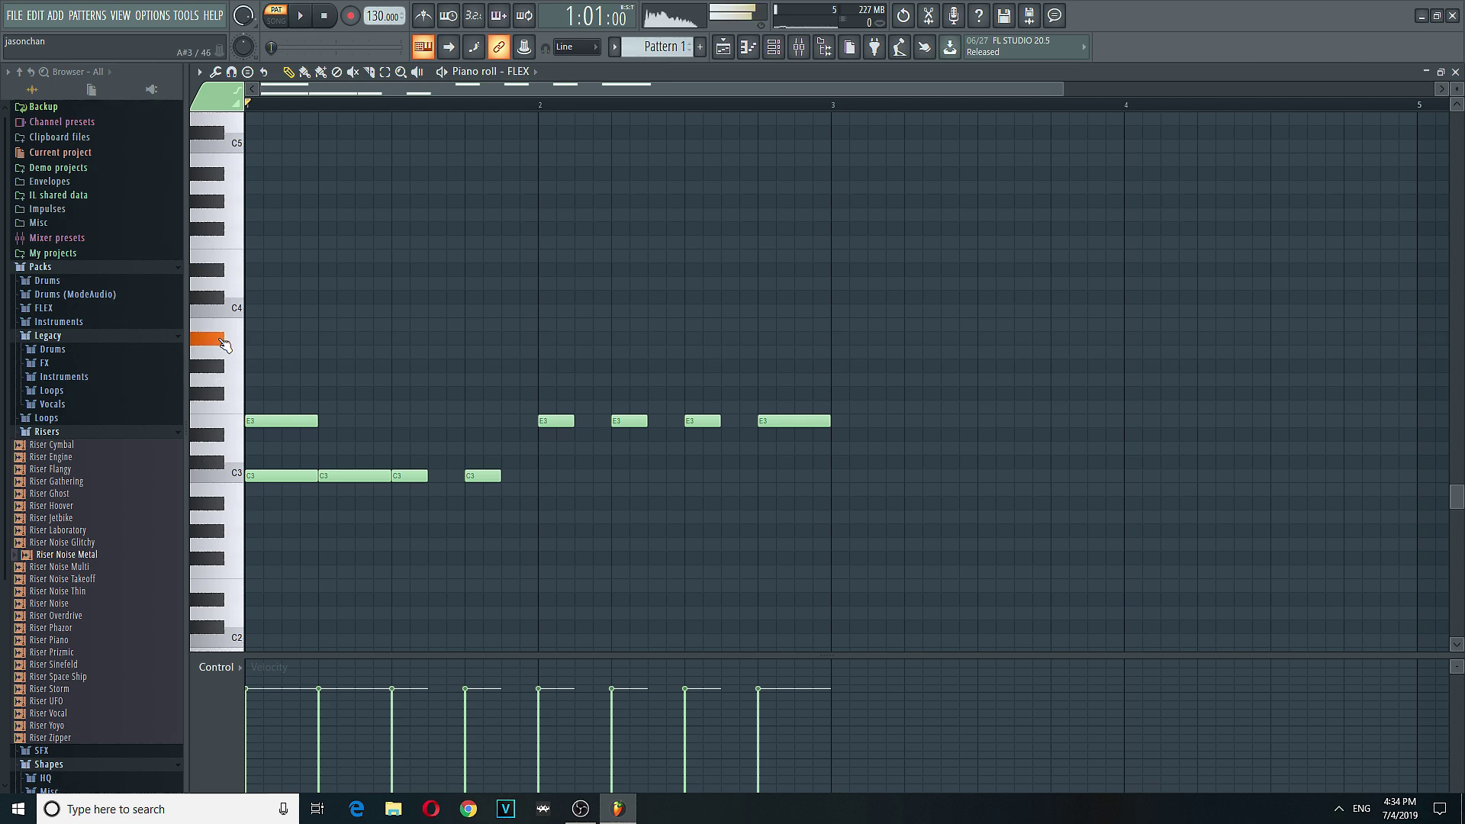
key("space")
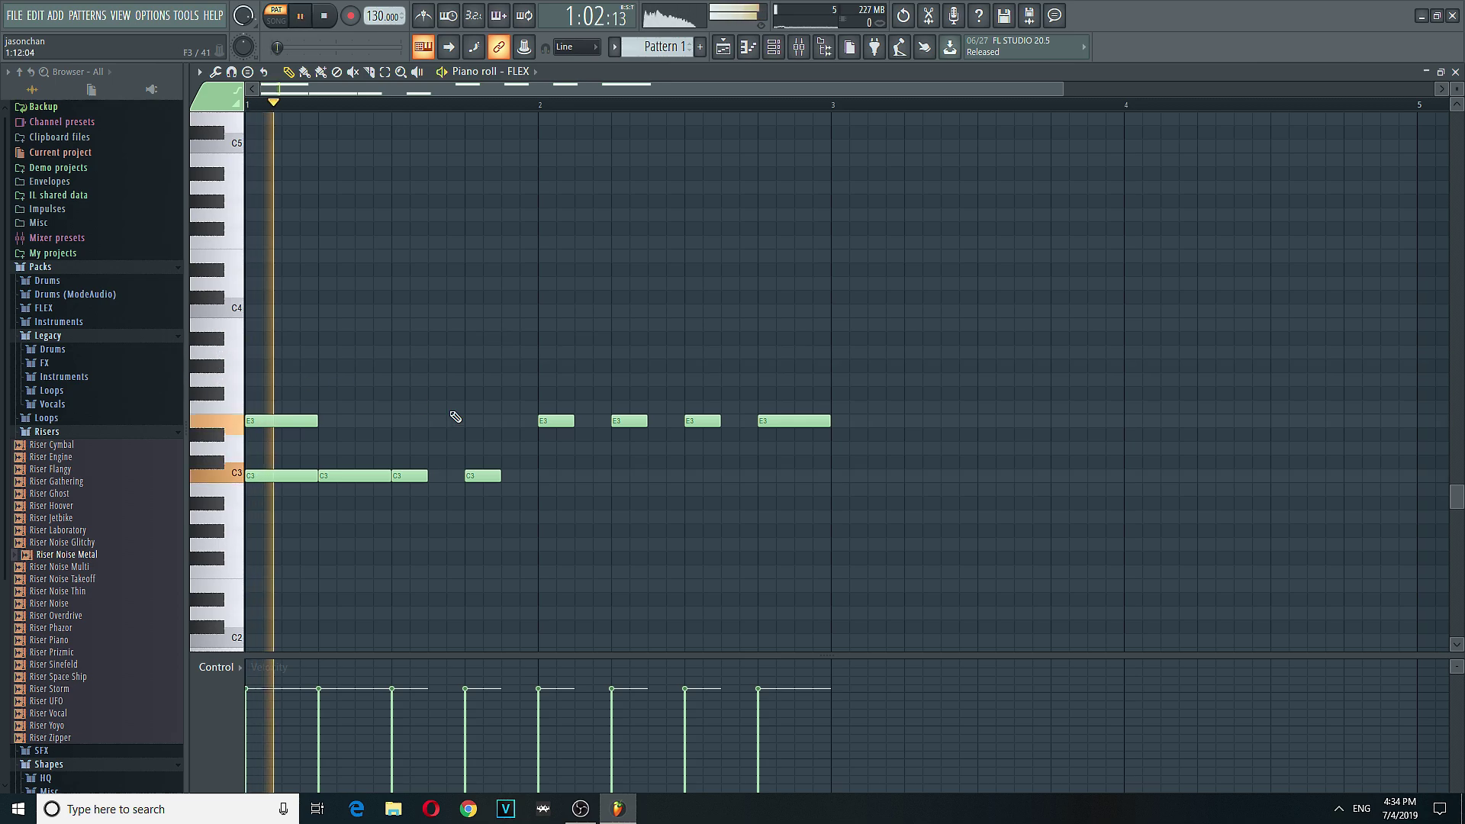
key("space")
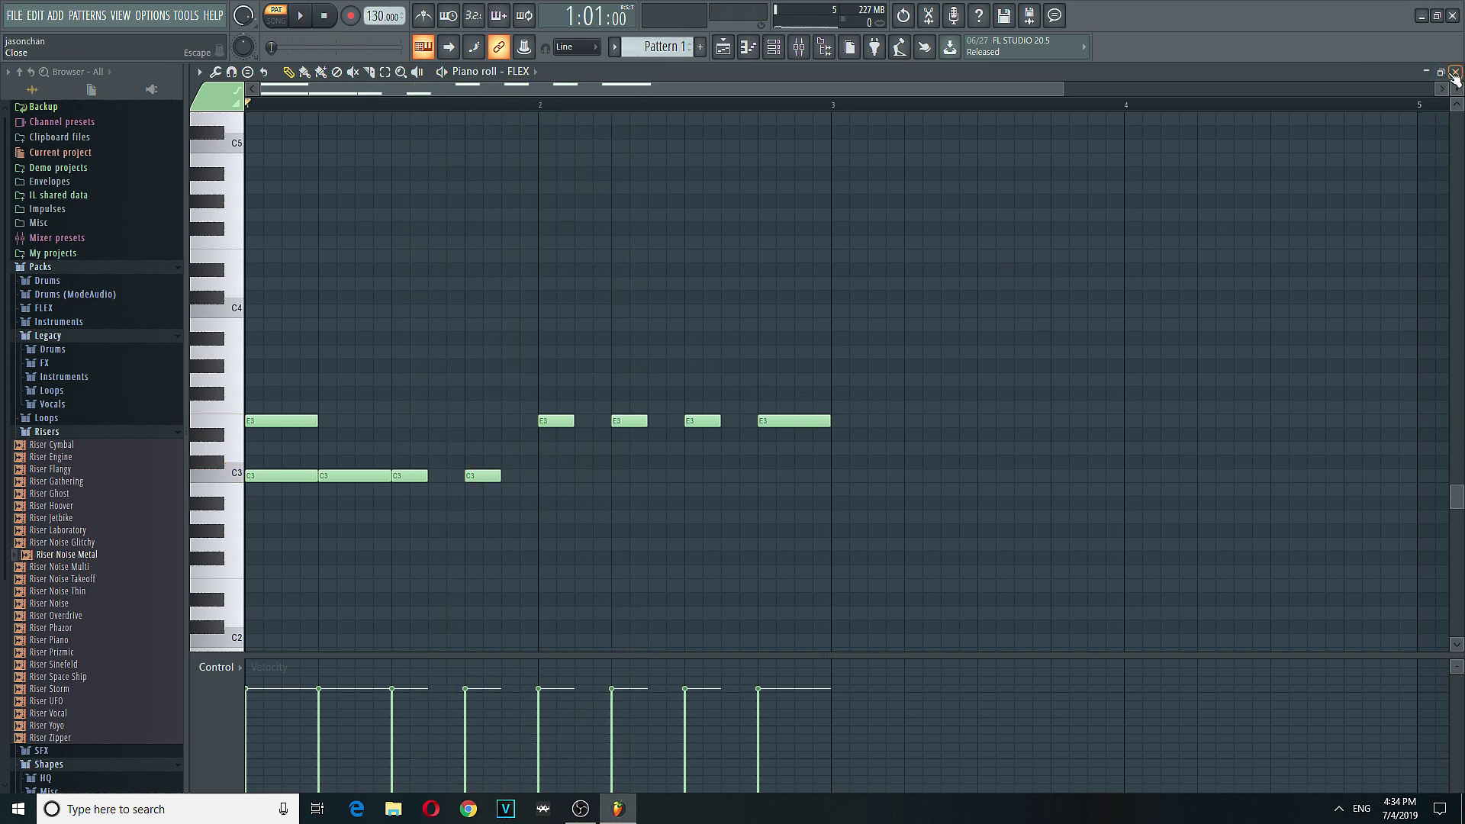
Step: Close the piano roll, audition the Epiano Life preset, and play Synpluck Anger from the Mobile Synth Pluck pack
left_click(1456, 72)
left_click(532, 581)
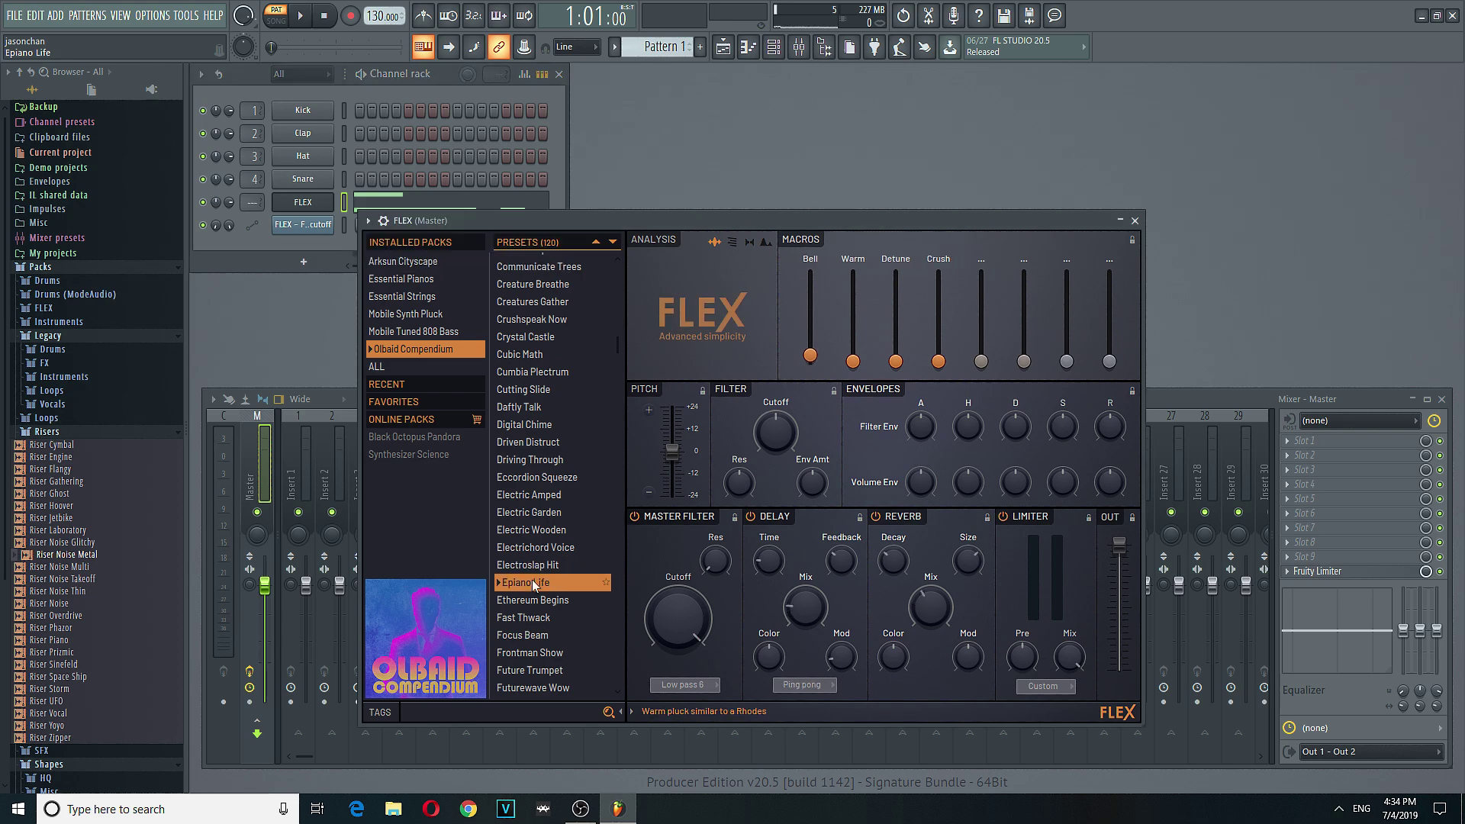
key("space")
key("space")
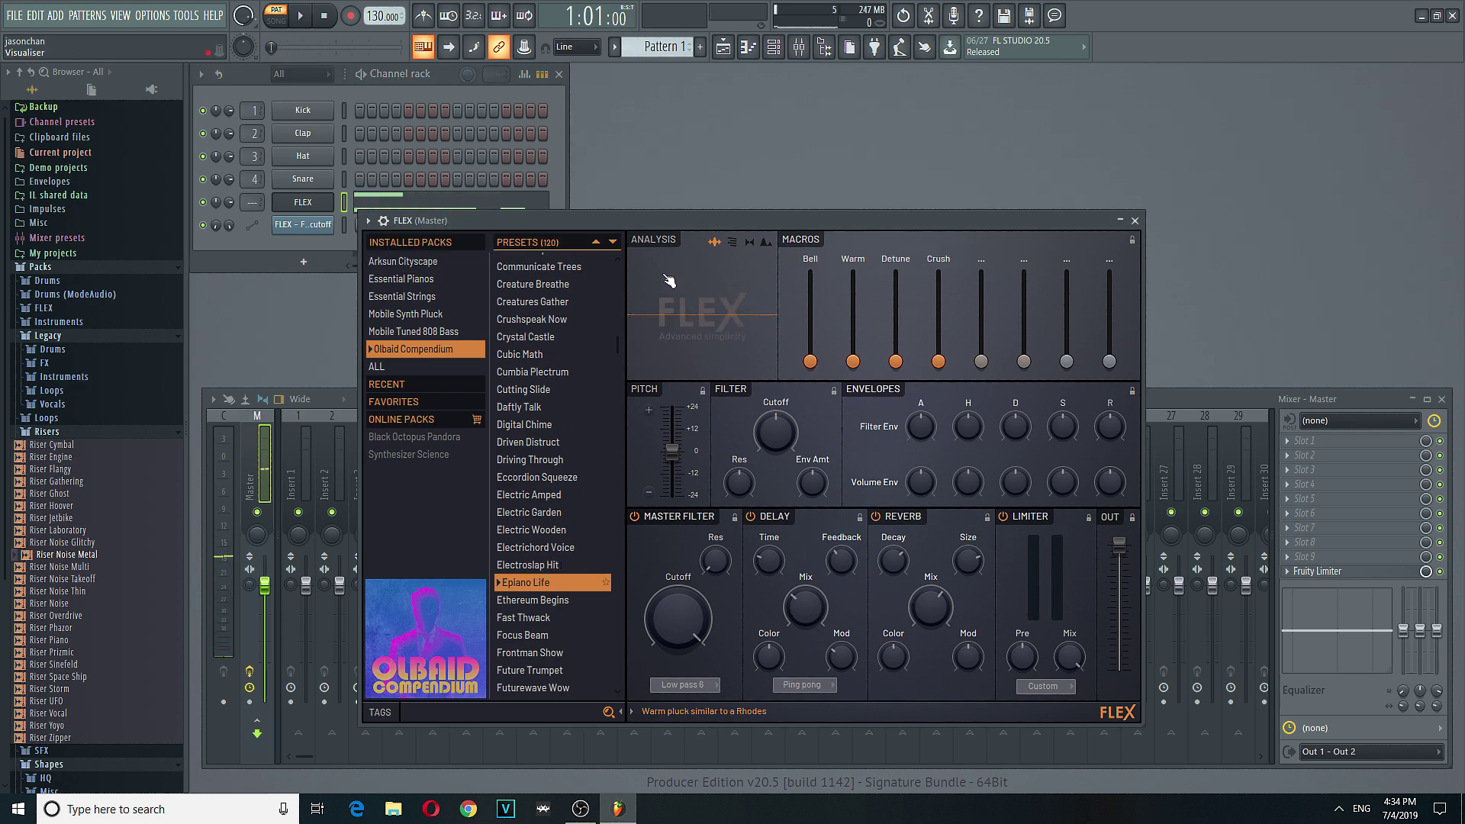
left_click(438, 314)
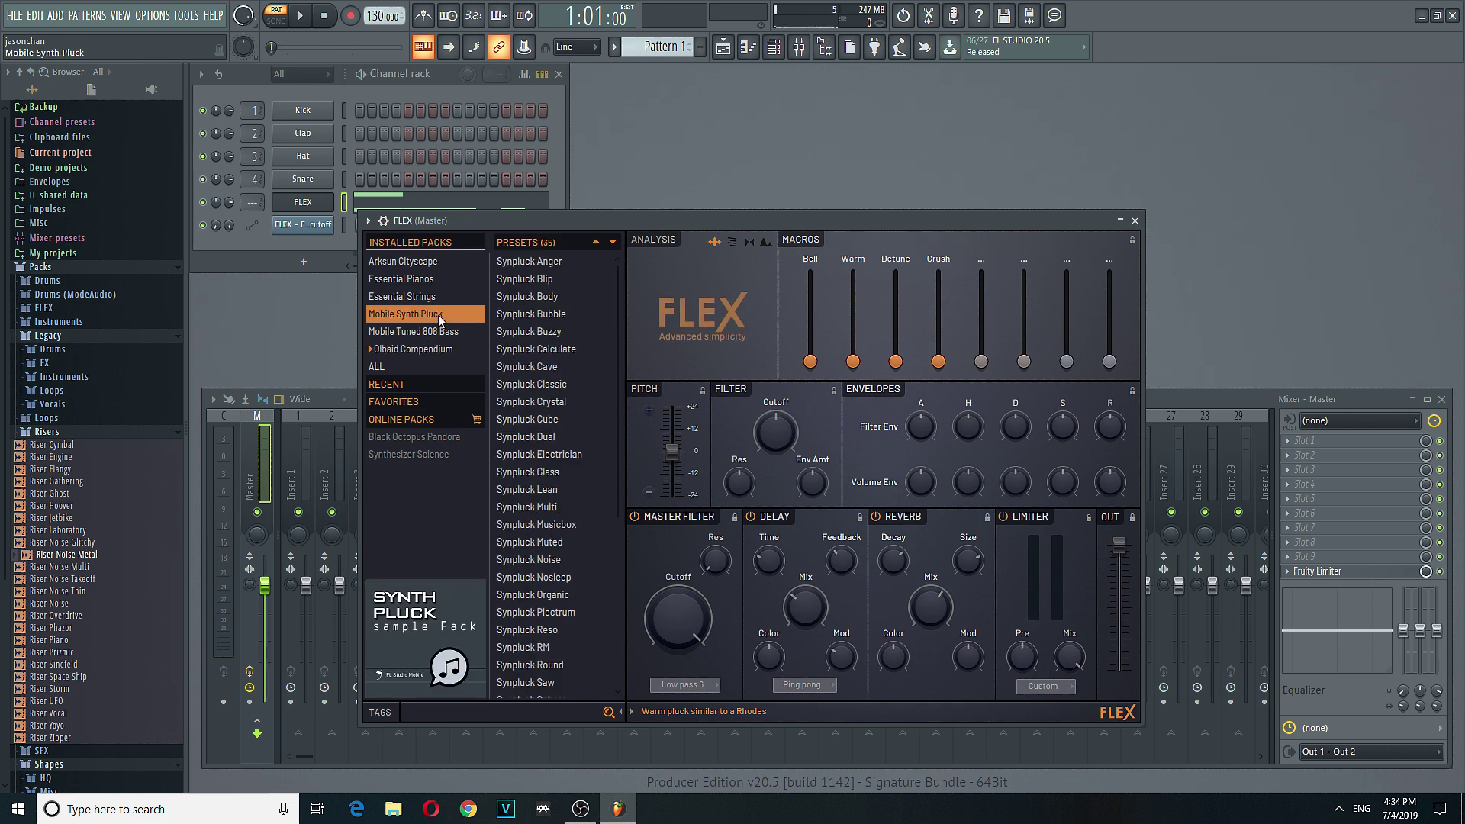
key("space")
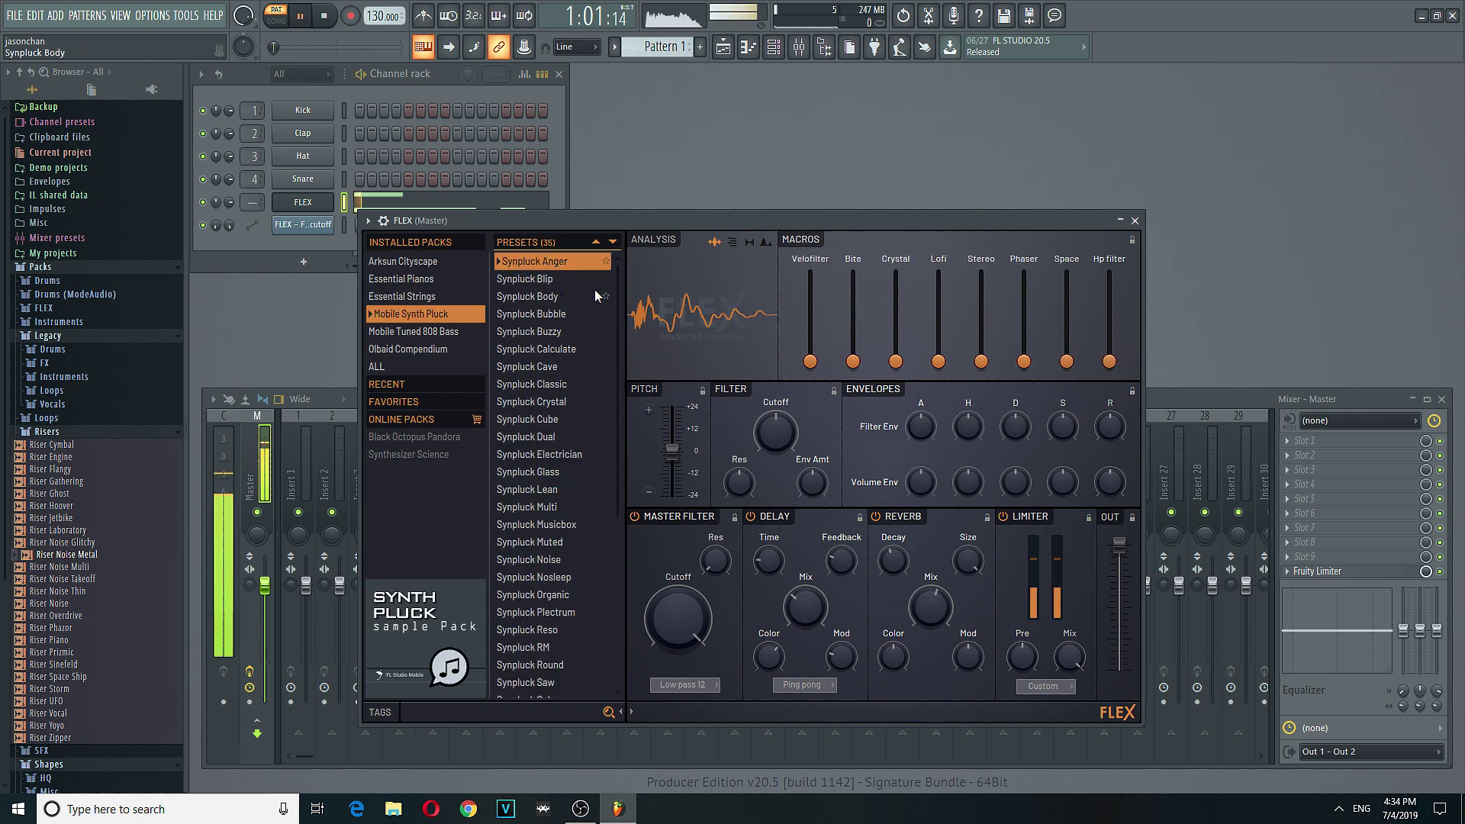
Step: Stop playback and delete all the notes in the FLEX channel's piano roll
right_click(317, 204)
left_click(363, 204)
key("space")
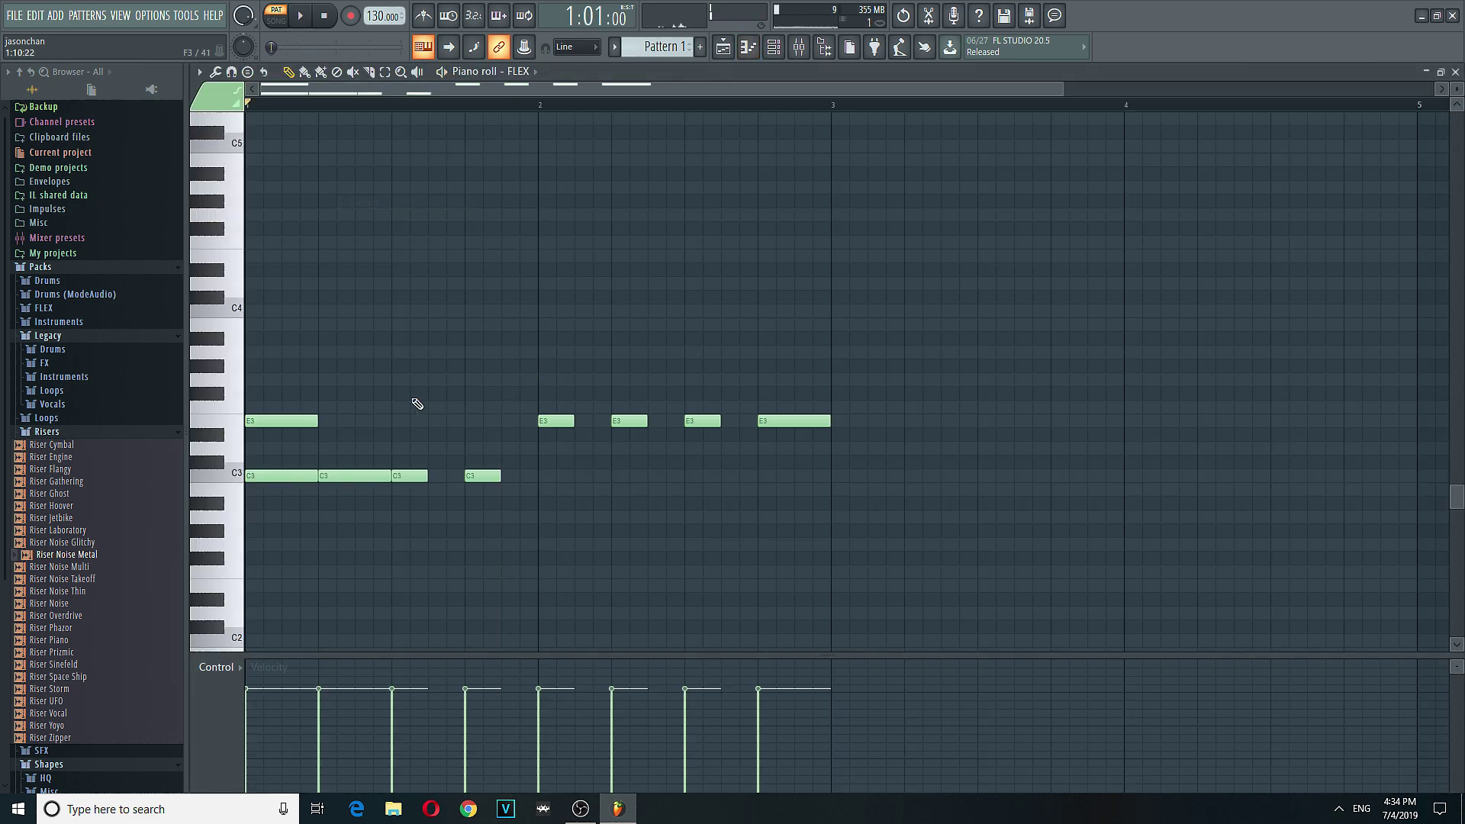
right_click(284, 421)
right_click(282, 476)
right_click(354, 476)
right_click(410, 477)
right_click(483, 478)
right_click(556, 420)
right_click(629, 421)
right_click(702, 421)
right_click(779, 422)
Step: Try half-beat C5 notes on beats 1 and 2 and an F5 note on beat 3, play them, and delete all three
scroll(326, 431, "up", 3)
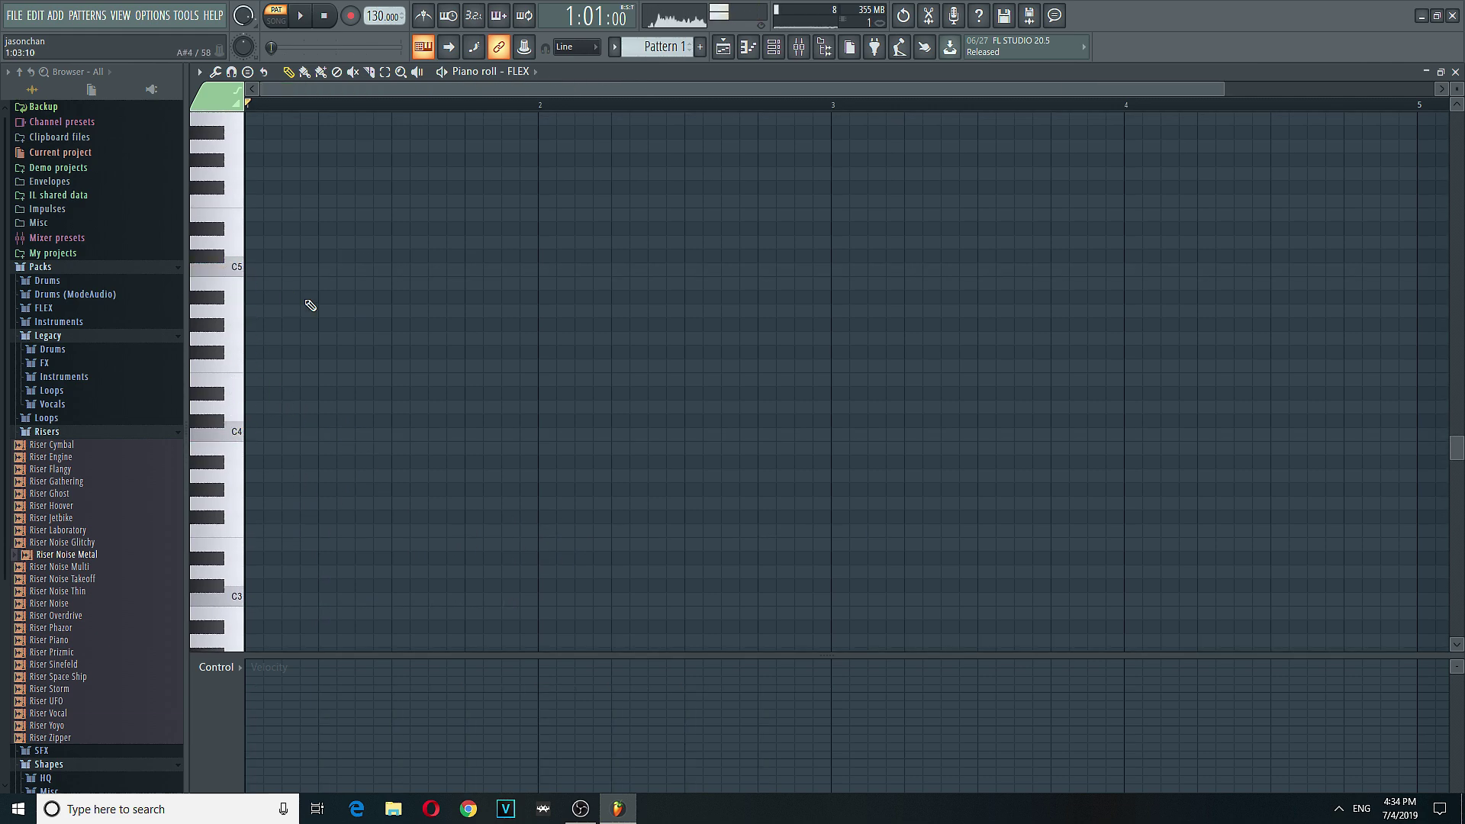
scroll(289, 293, "up", 4)
left_click(276, 435)
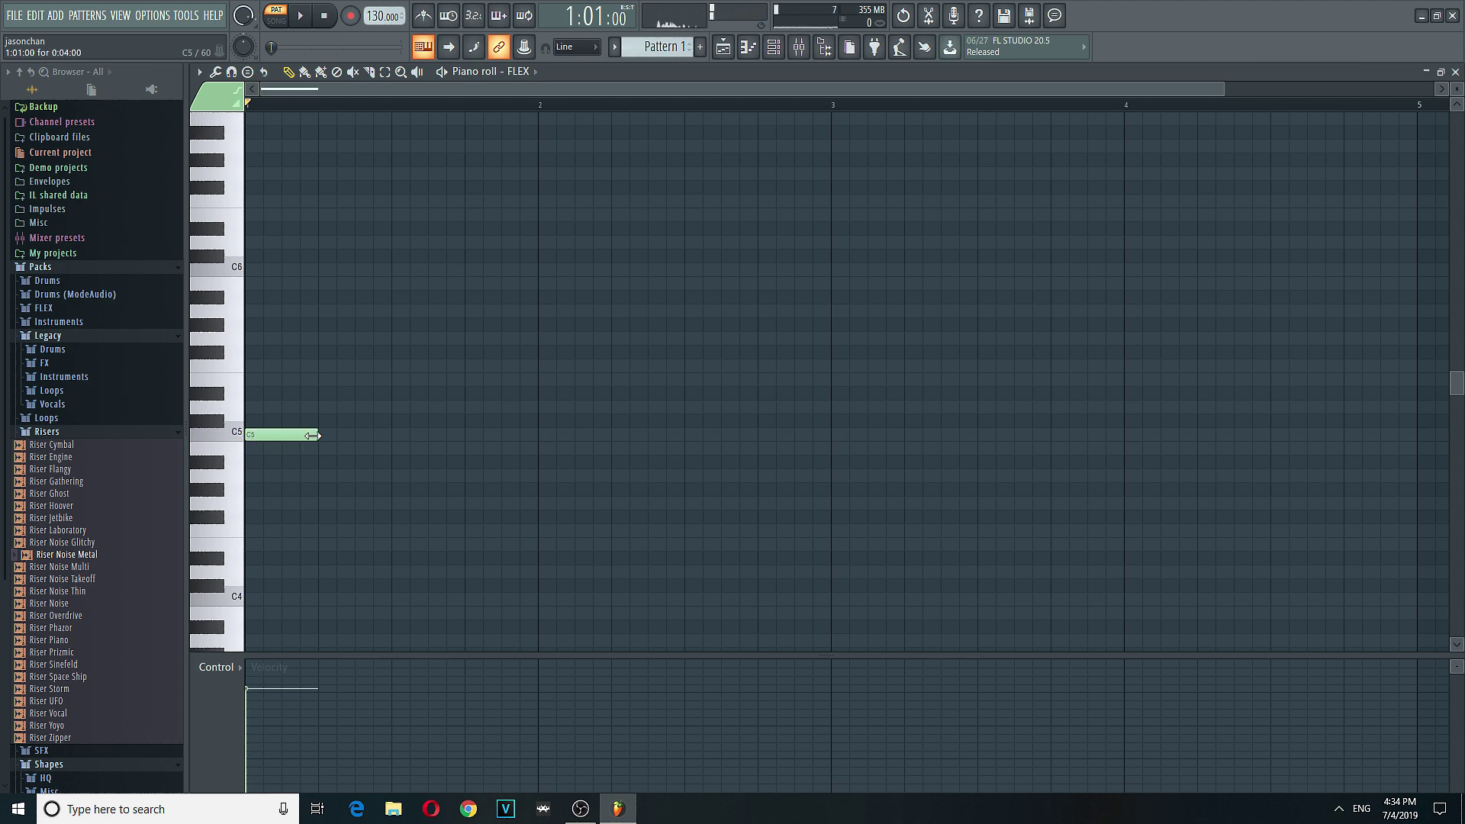
left_click(327, 435)
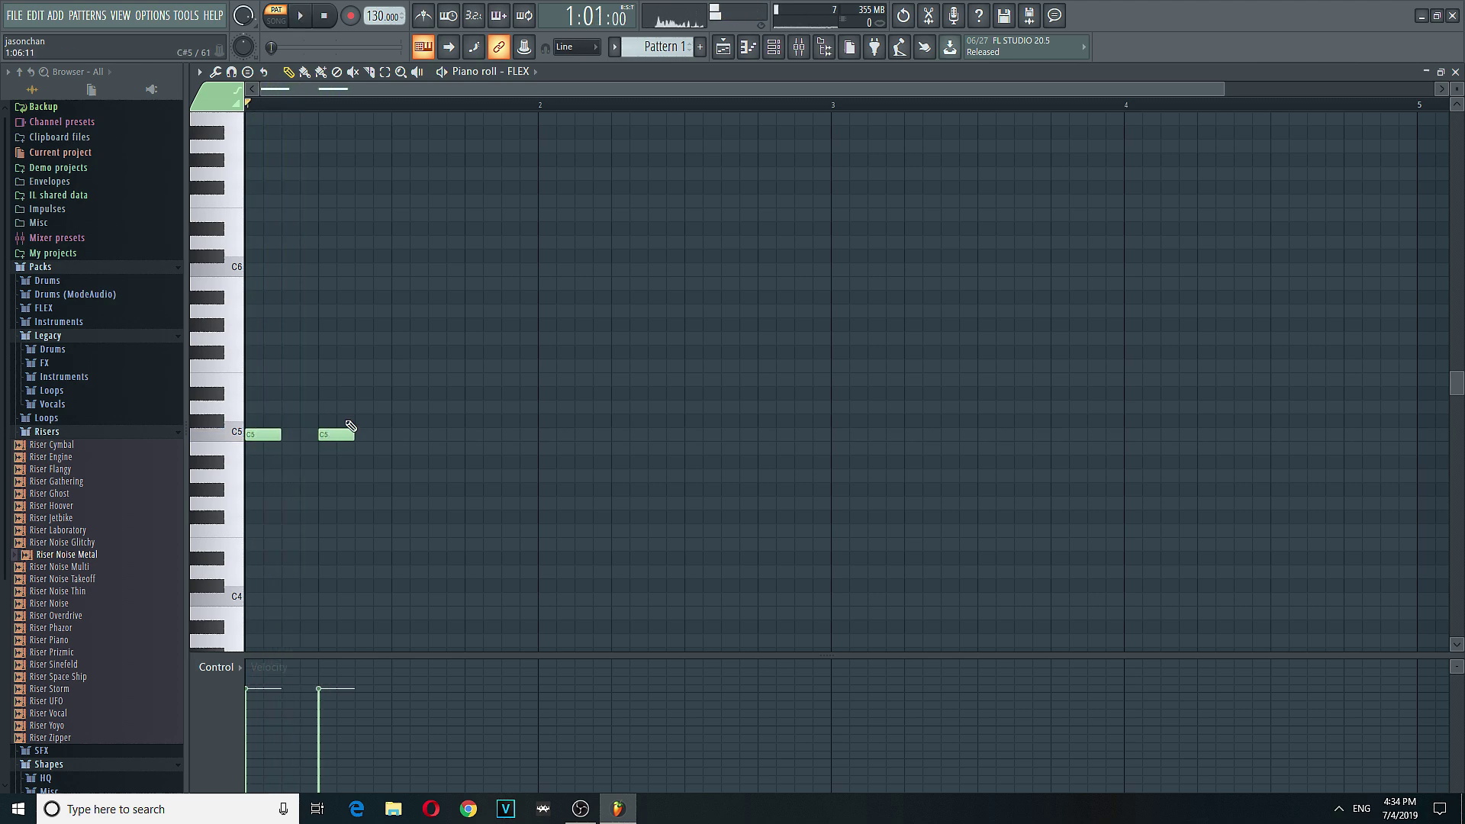
left_click(393, 366)
key("space")
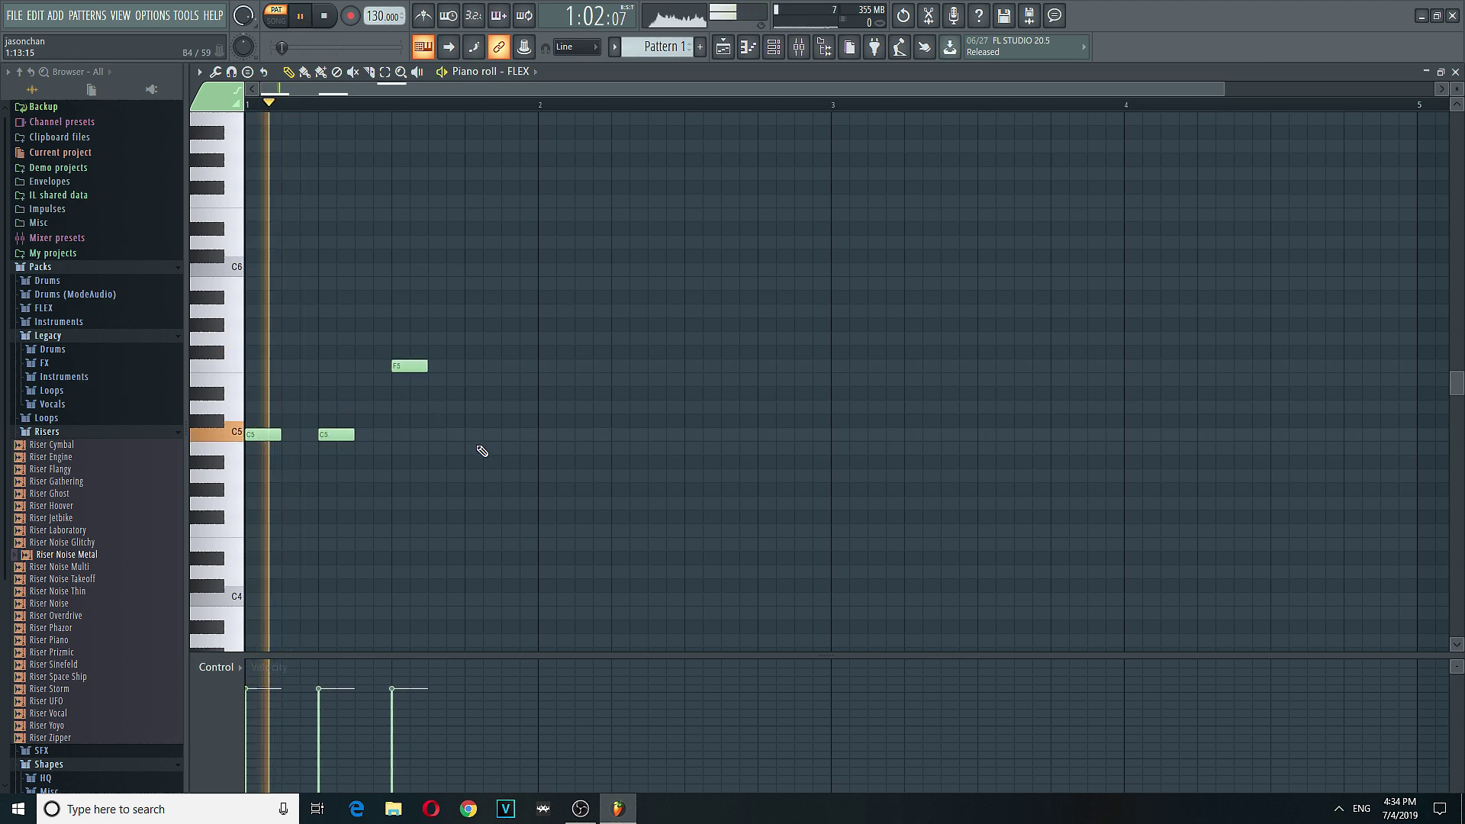
key("space")
right_click(415, 366)
right_click(335, 434)
right_click(263, 434)
Step: Place a half-beat G5 note at the start of bar 1, try an F5 note on beat 2, and remove the F5
left_click(255, 339)
left_click_drag(255, 342, 209, 347)
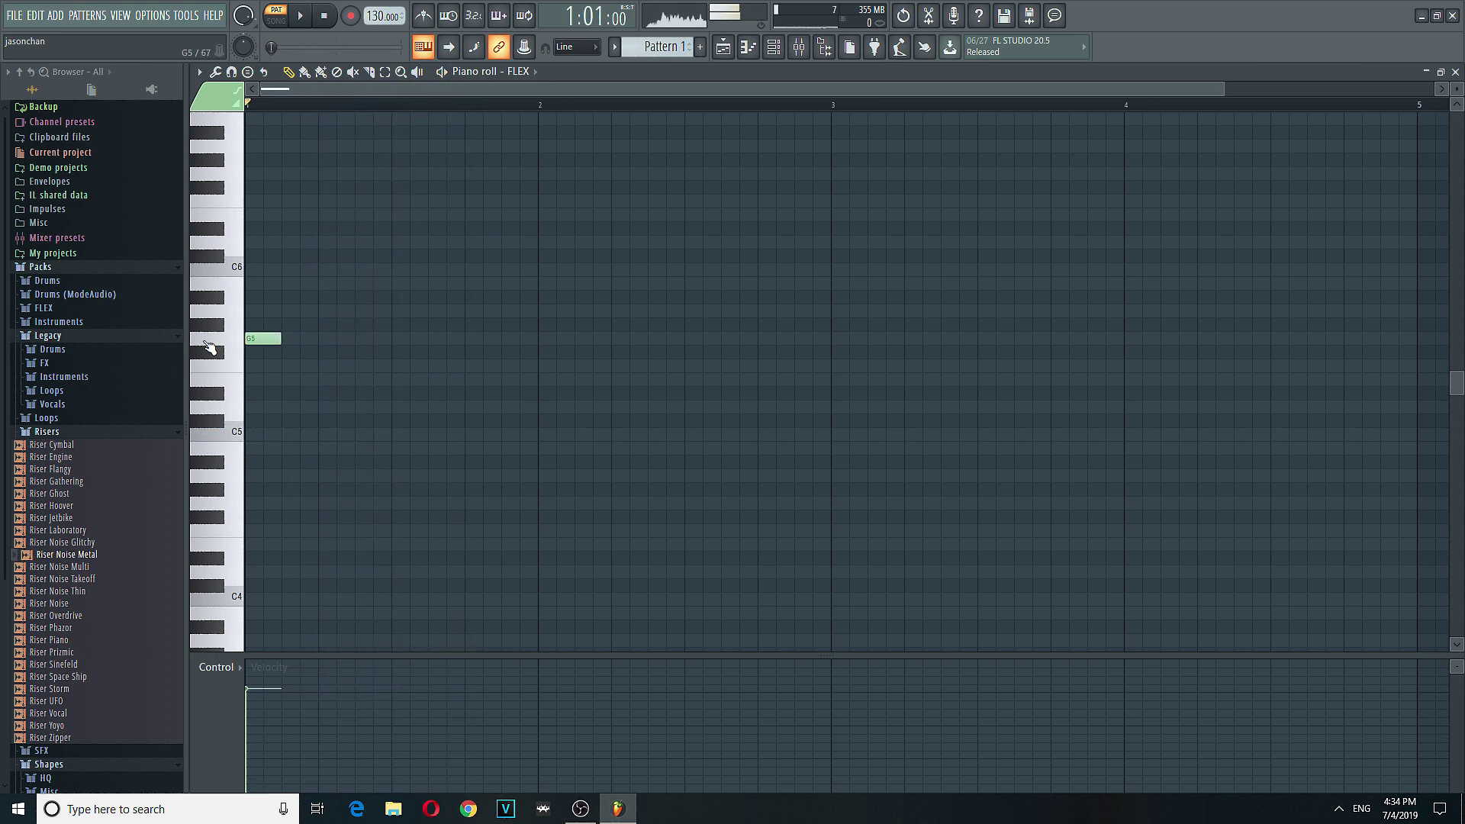
left_click(327, 366)
key("space")
key("space")
key("space")
key("space")
right_click(350, 367)
key("space")
Step: Continue the melody with G5 on beat 2, F5 half a beat after it, D#5 on beat 3 and C#5 on beat 4
left_click(327, 340)
left_click(364, 367)
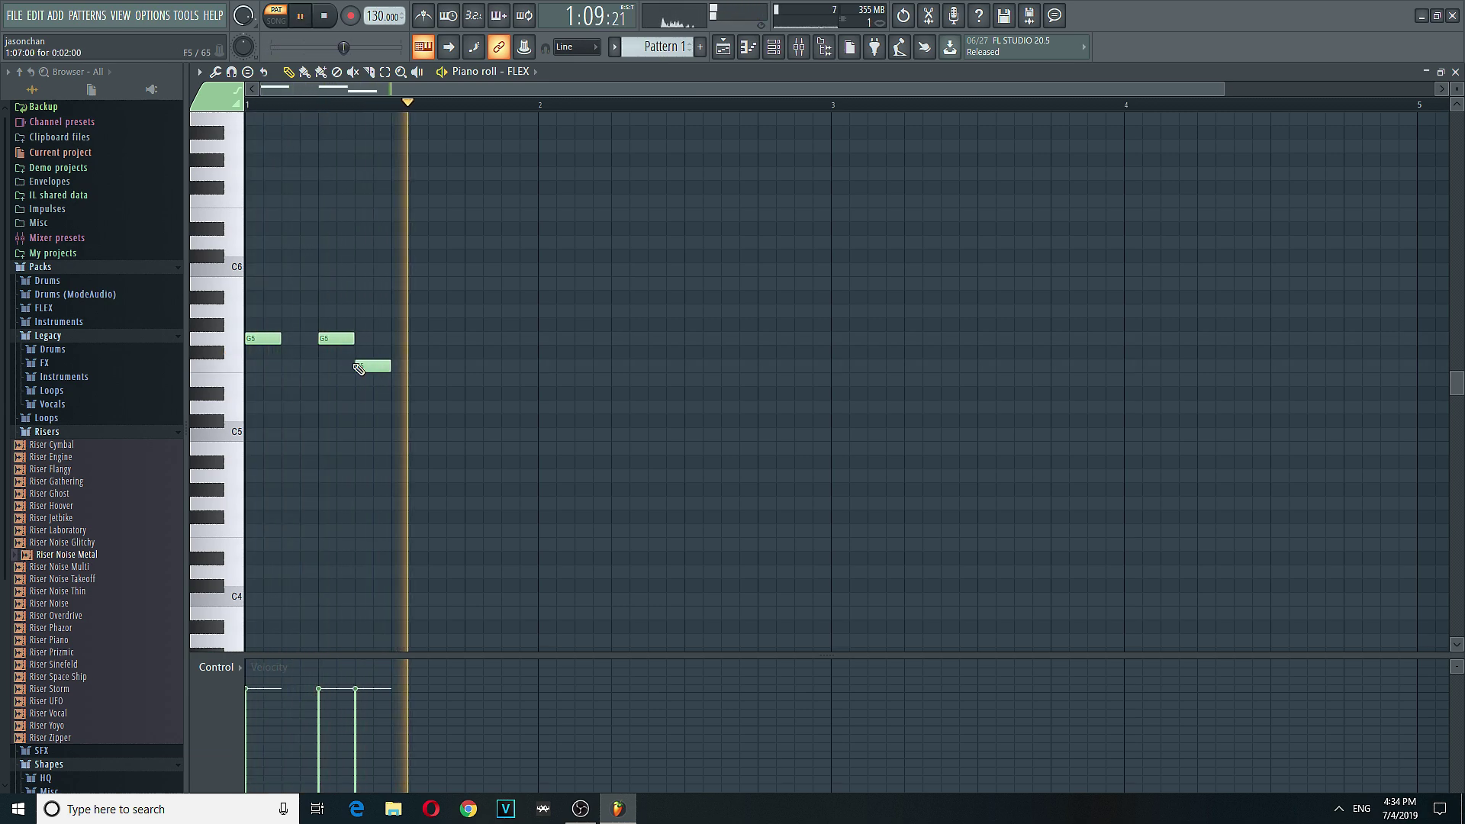
left_click(403, 394)
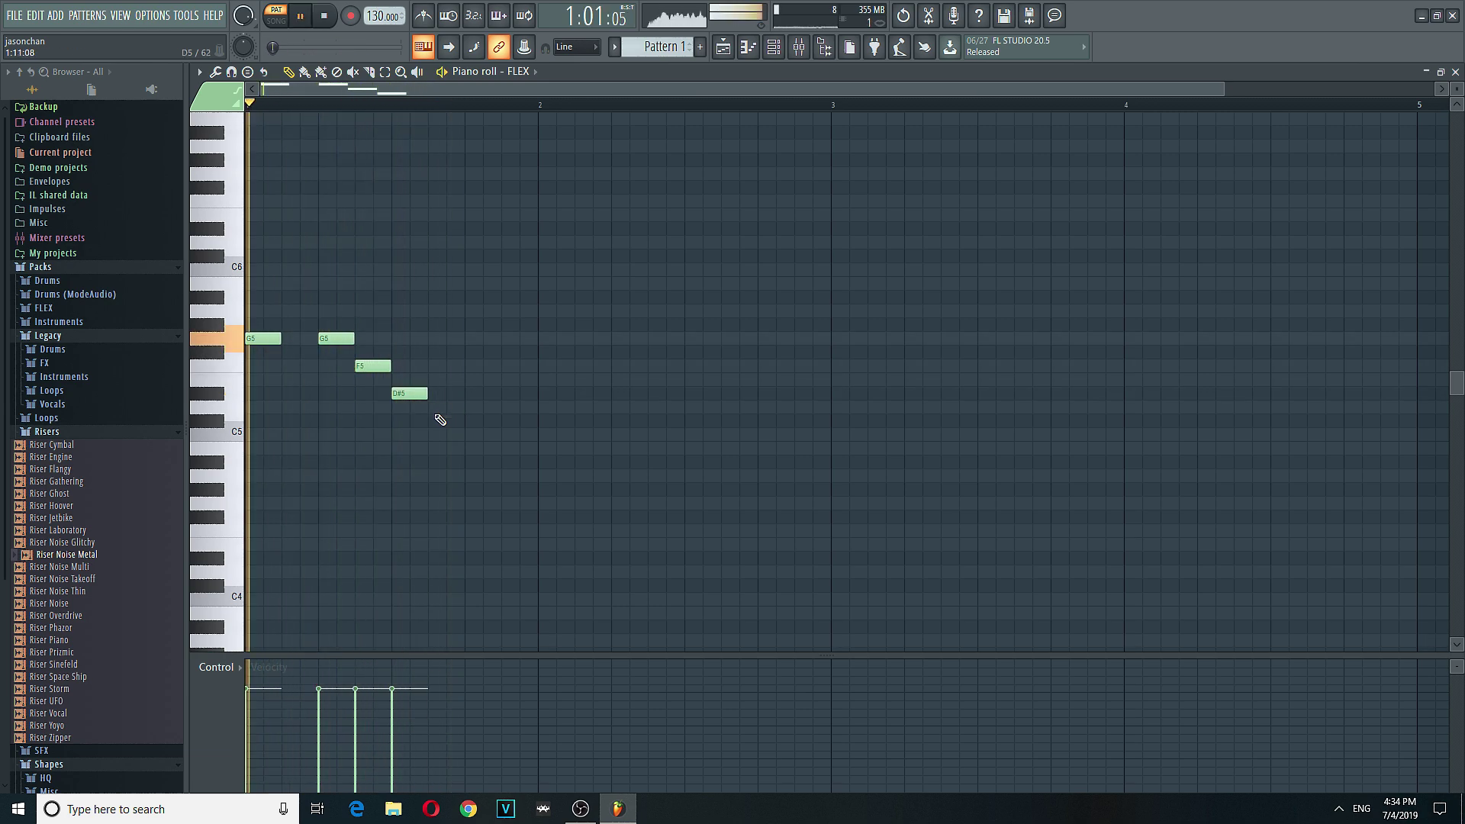
left_click(475, 395)
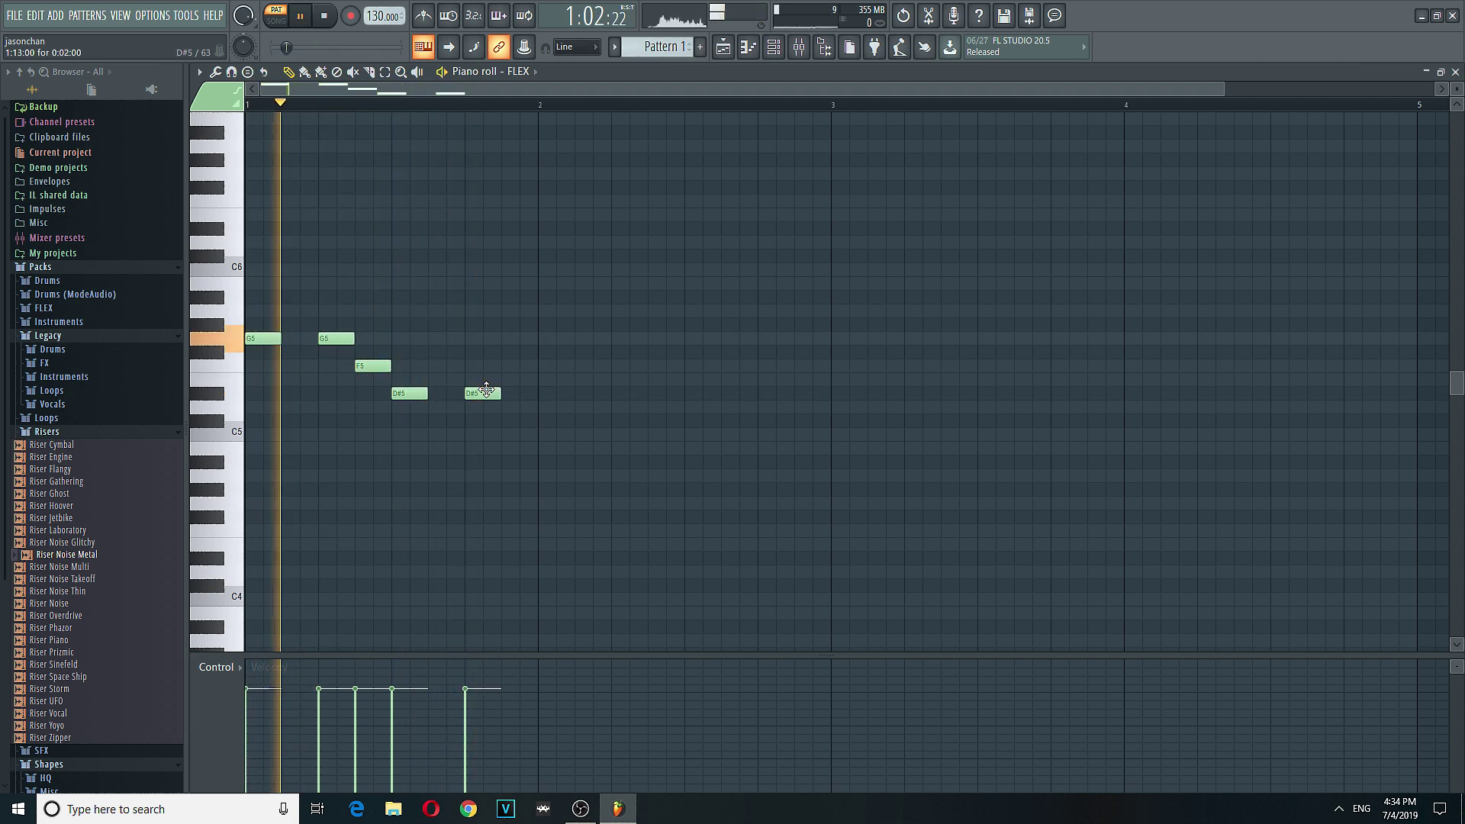
right_click(486, 391)
left_click(483, 420)
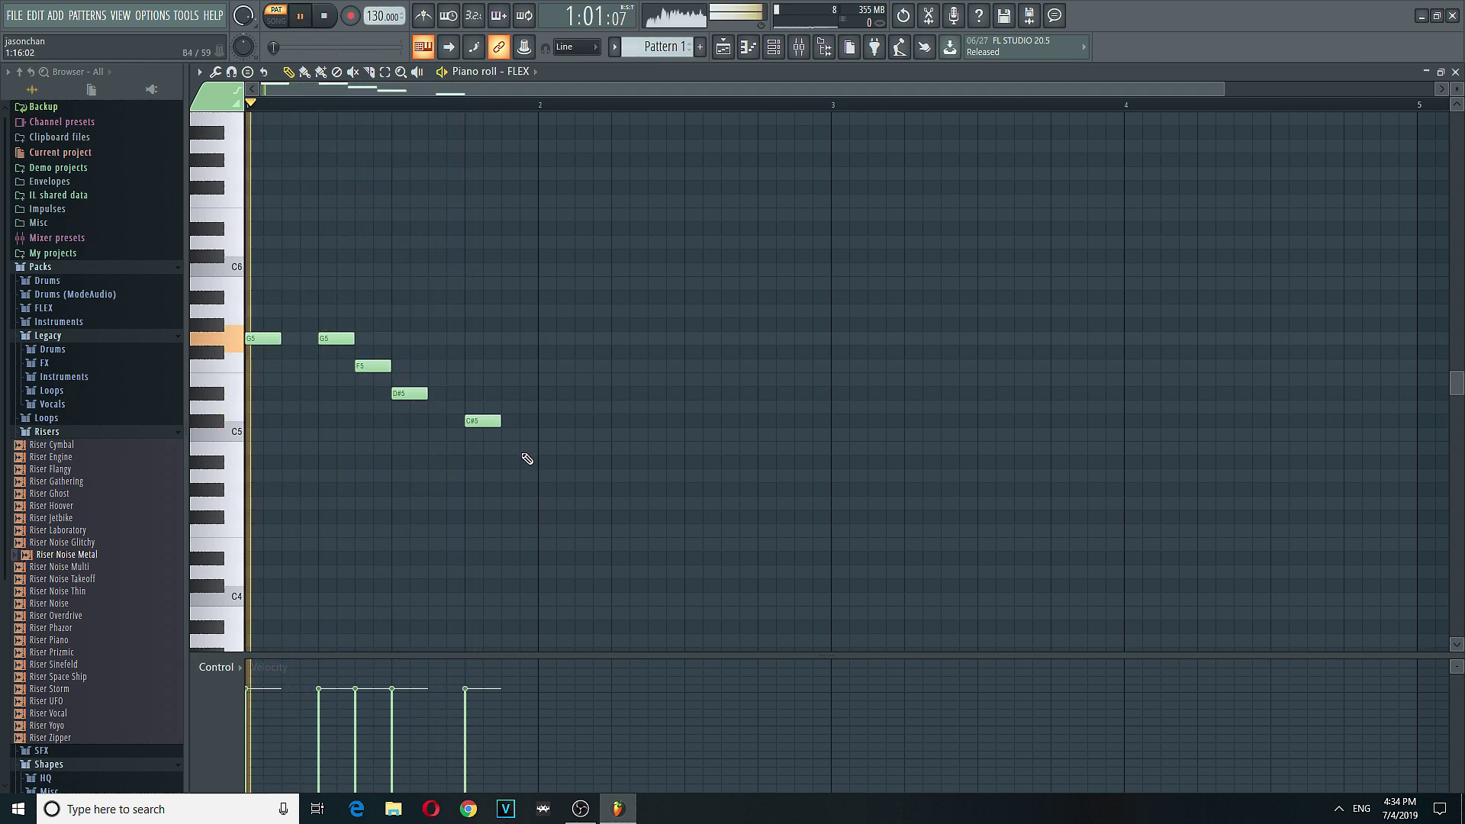
Step: Replace the C#5 note on beat 4 of bar 1 with a half-beat D5 note and play the melody
key("space")
right_click(485, 429)
left_click(496, 424)
key("space")
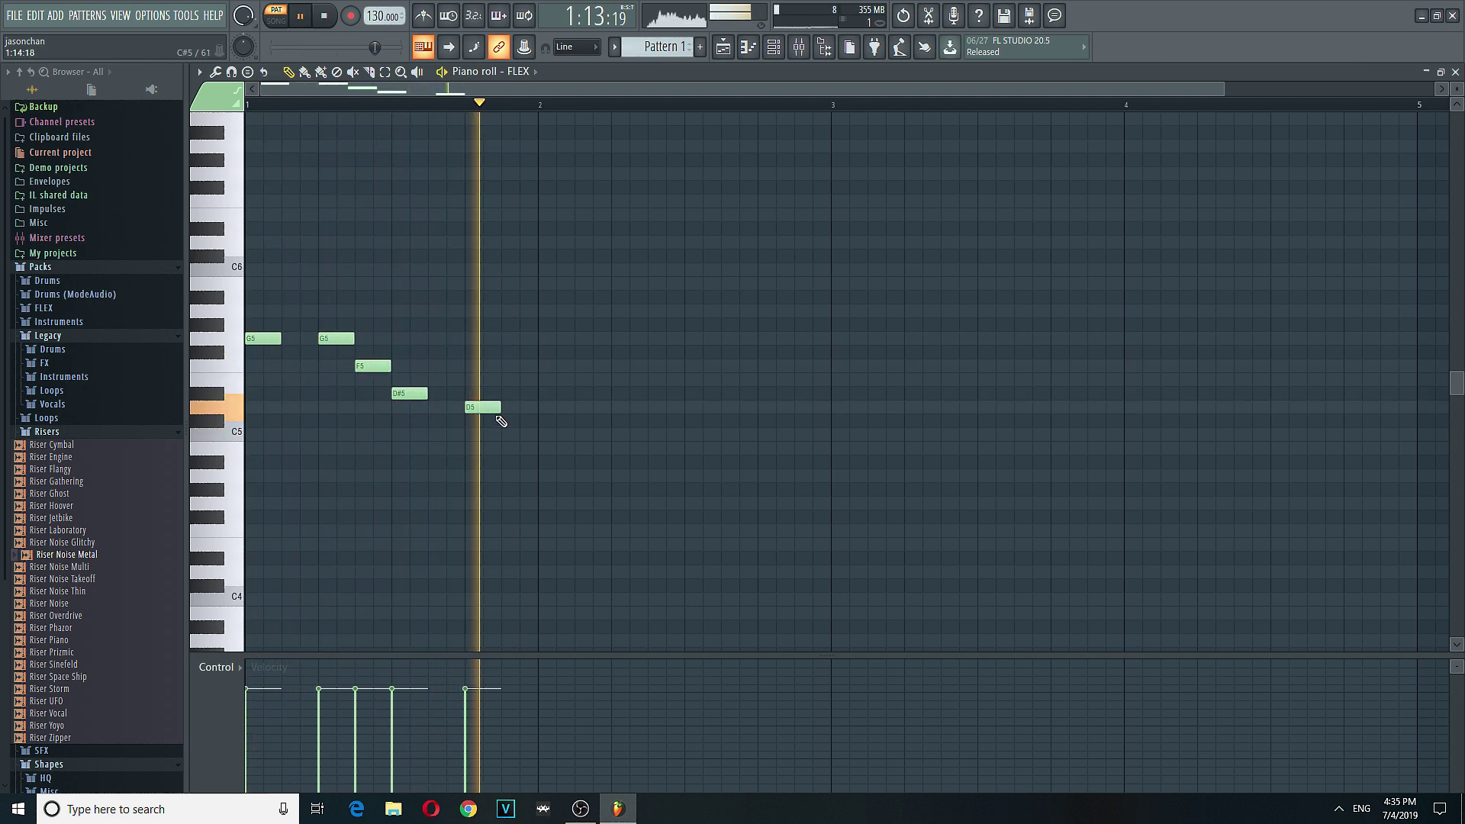
right_click(478, 406)
left_click(483, 407)
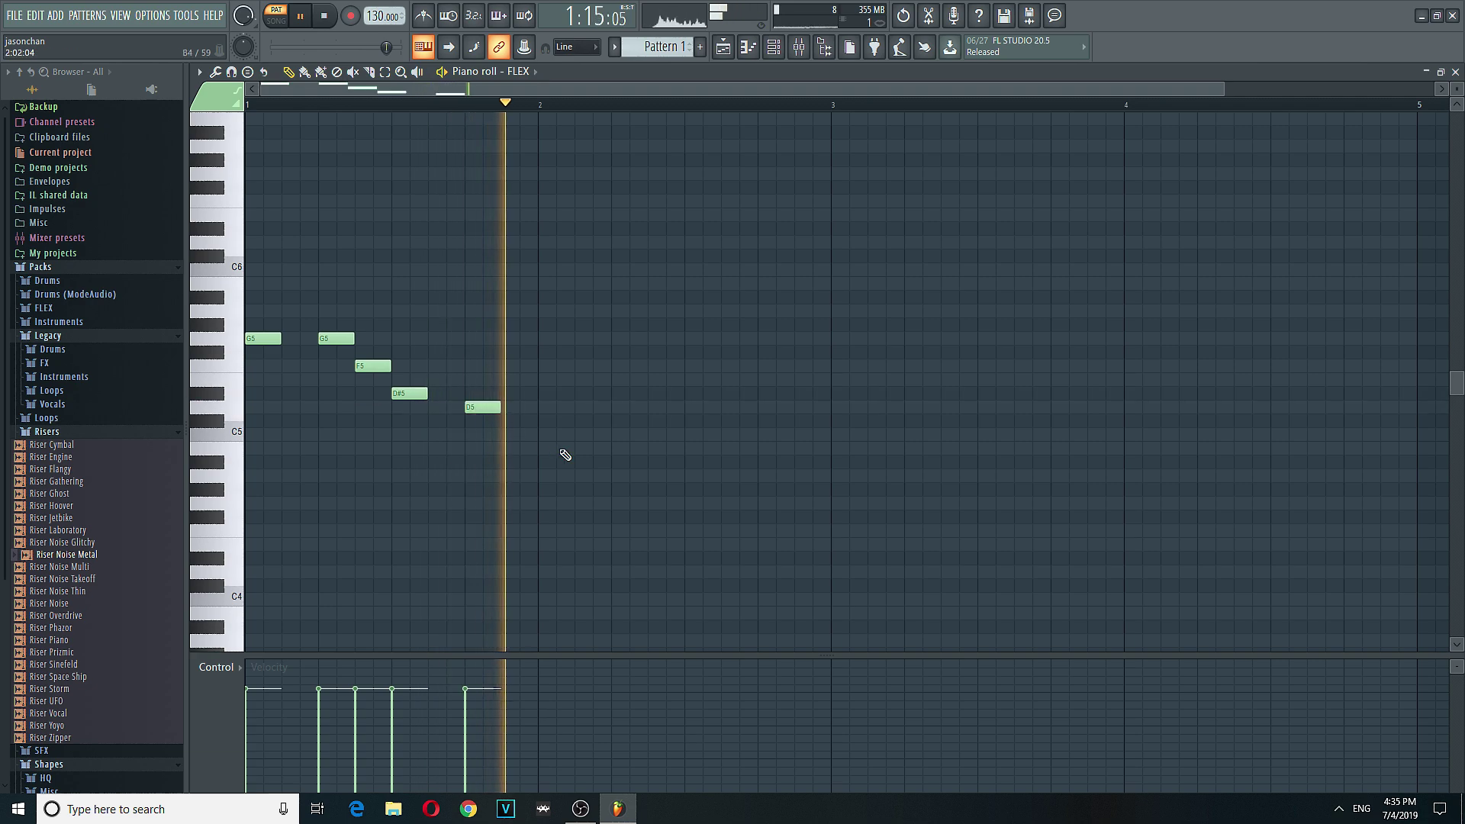
Step: Add half-beat F5 notes on beats 1 and 2 of bar 2 and replay the melody from the start
left_click(554, 311)
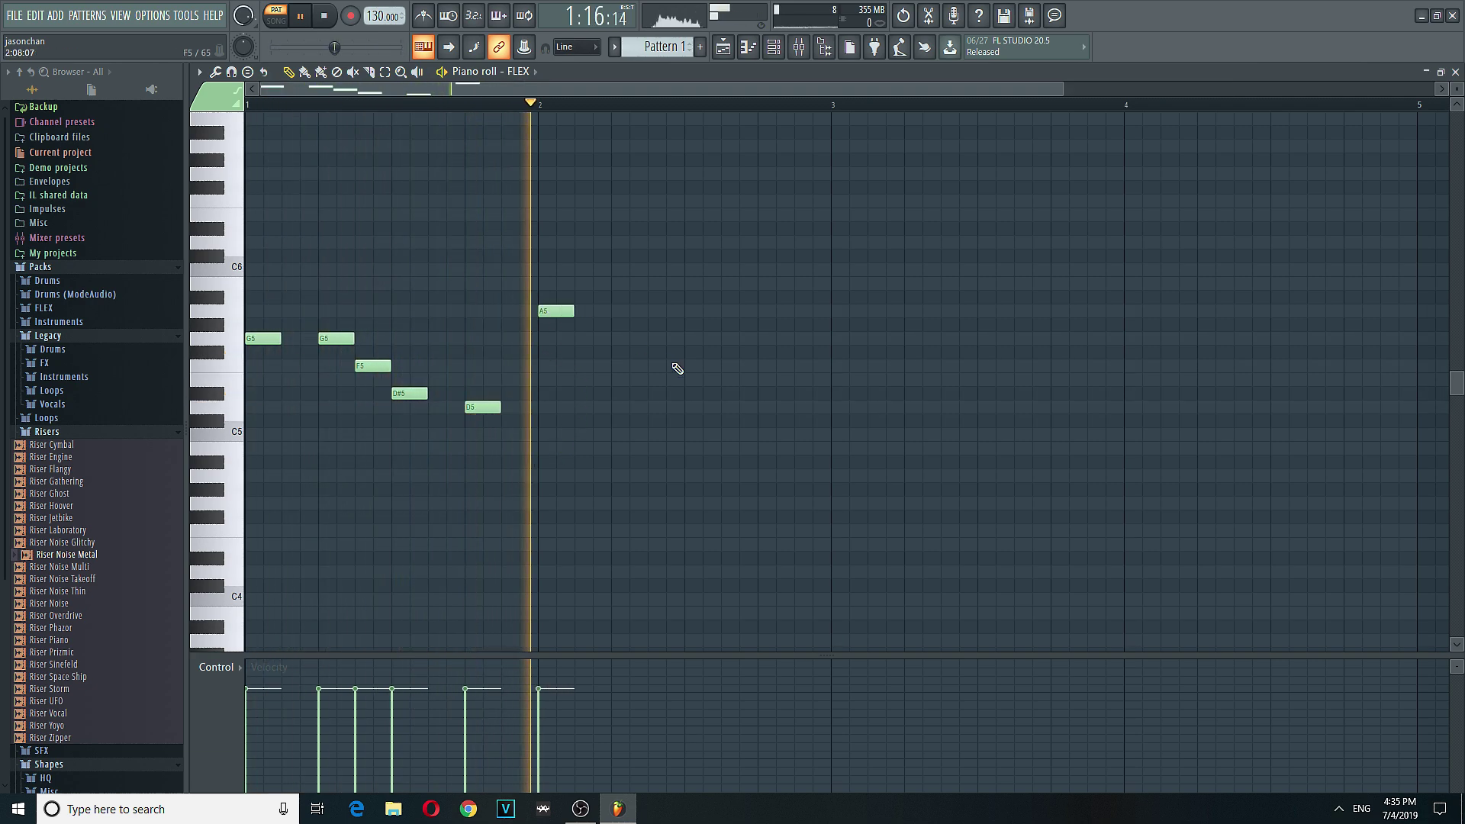
left_click_drag(556, 312, 555, 381)
key("space")
key("space")
left_click(647, 366)
left_click_drag(656, 385, 638, 385)
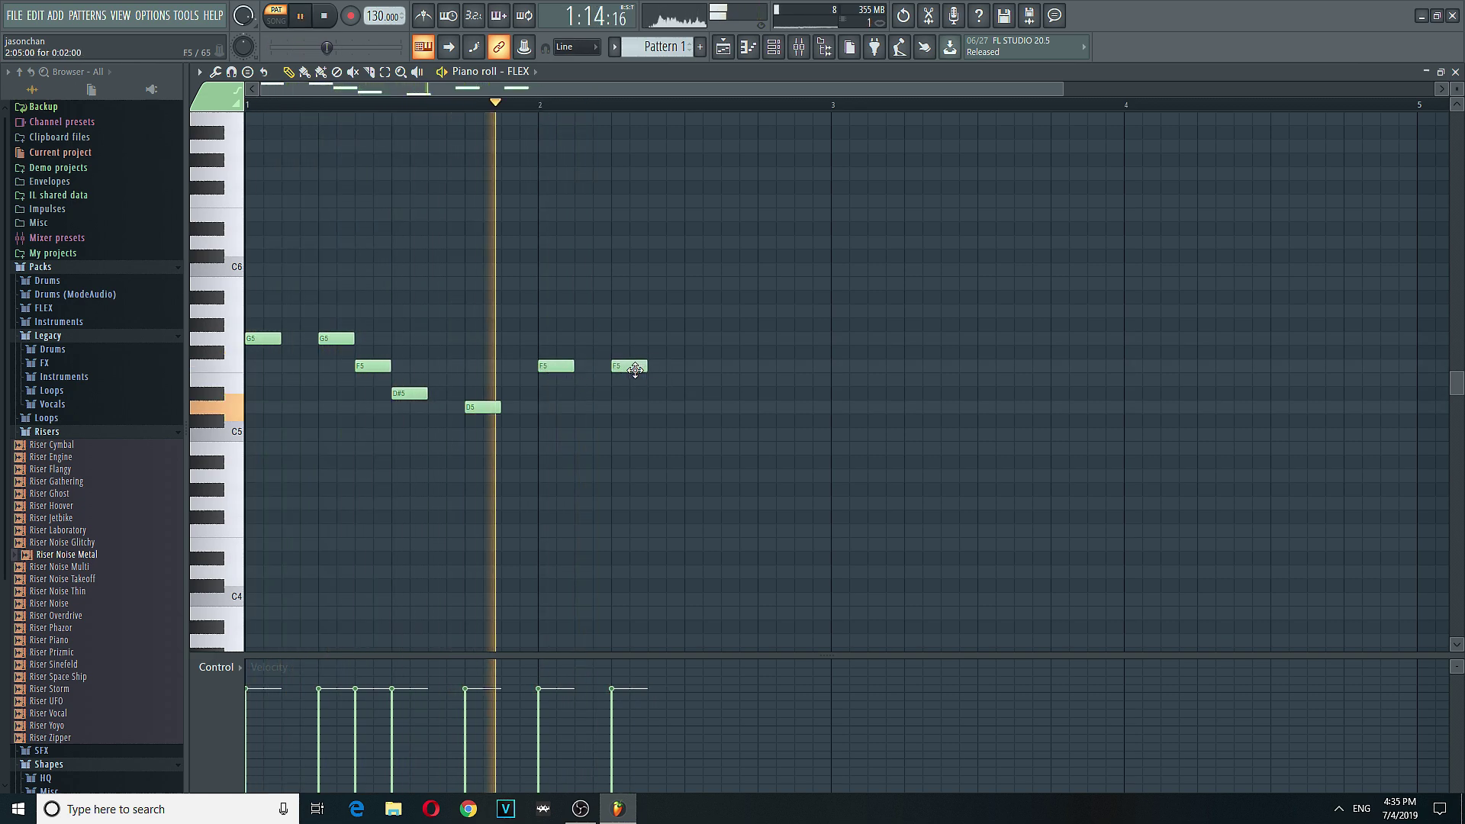
key("space")
key("space")
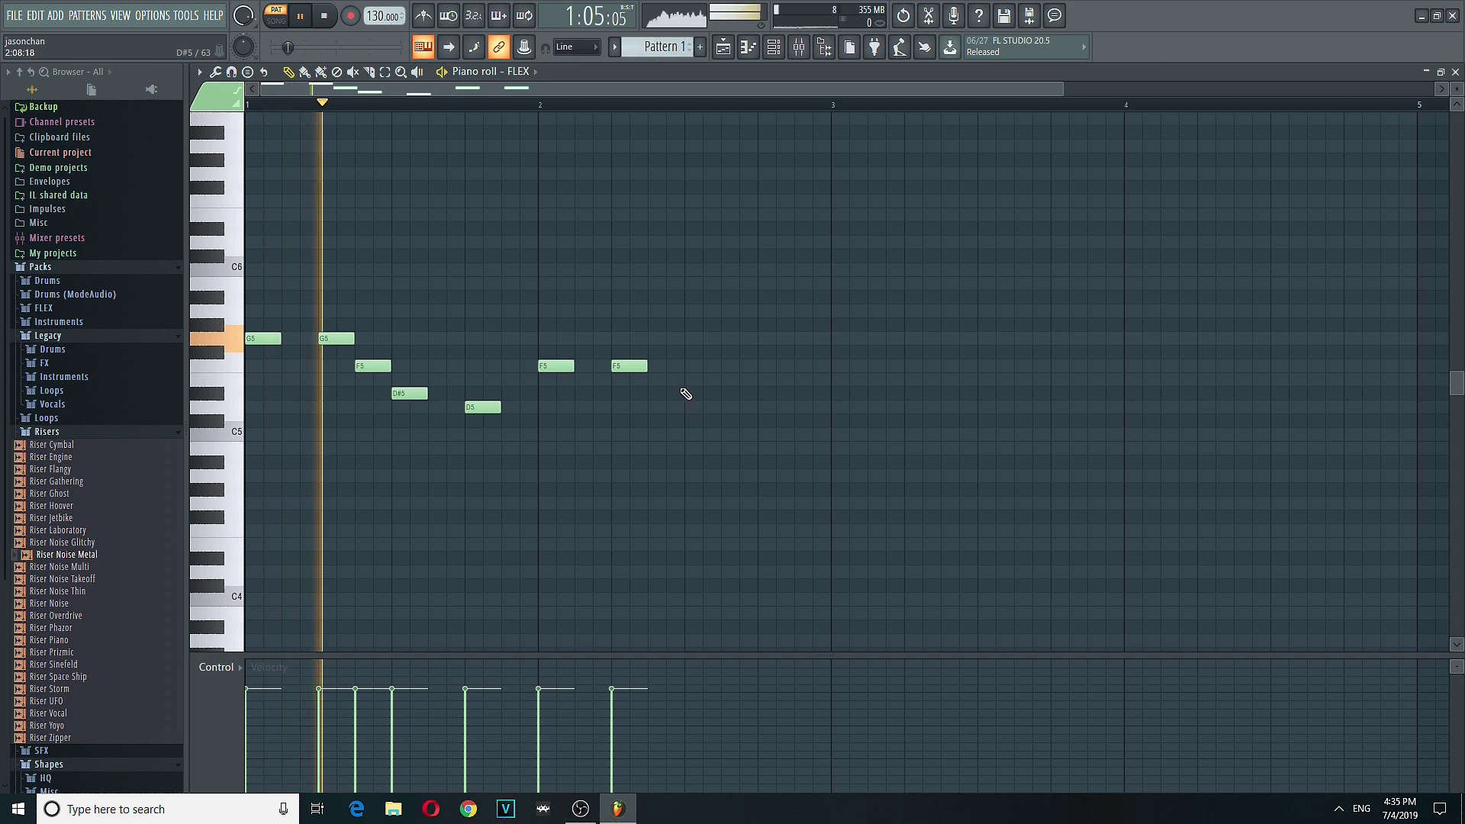
Step: Complete bar 2 with D#5 half a beat after beat 2, D5 on beat 3 and C5 on beat 4, and stop playback
left_click(654, 380)
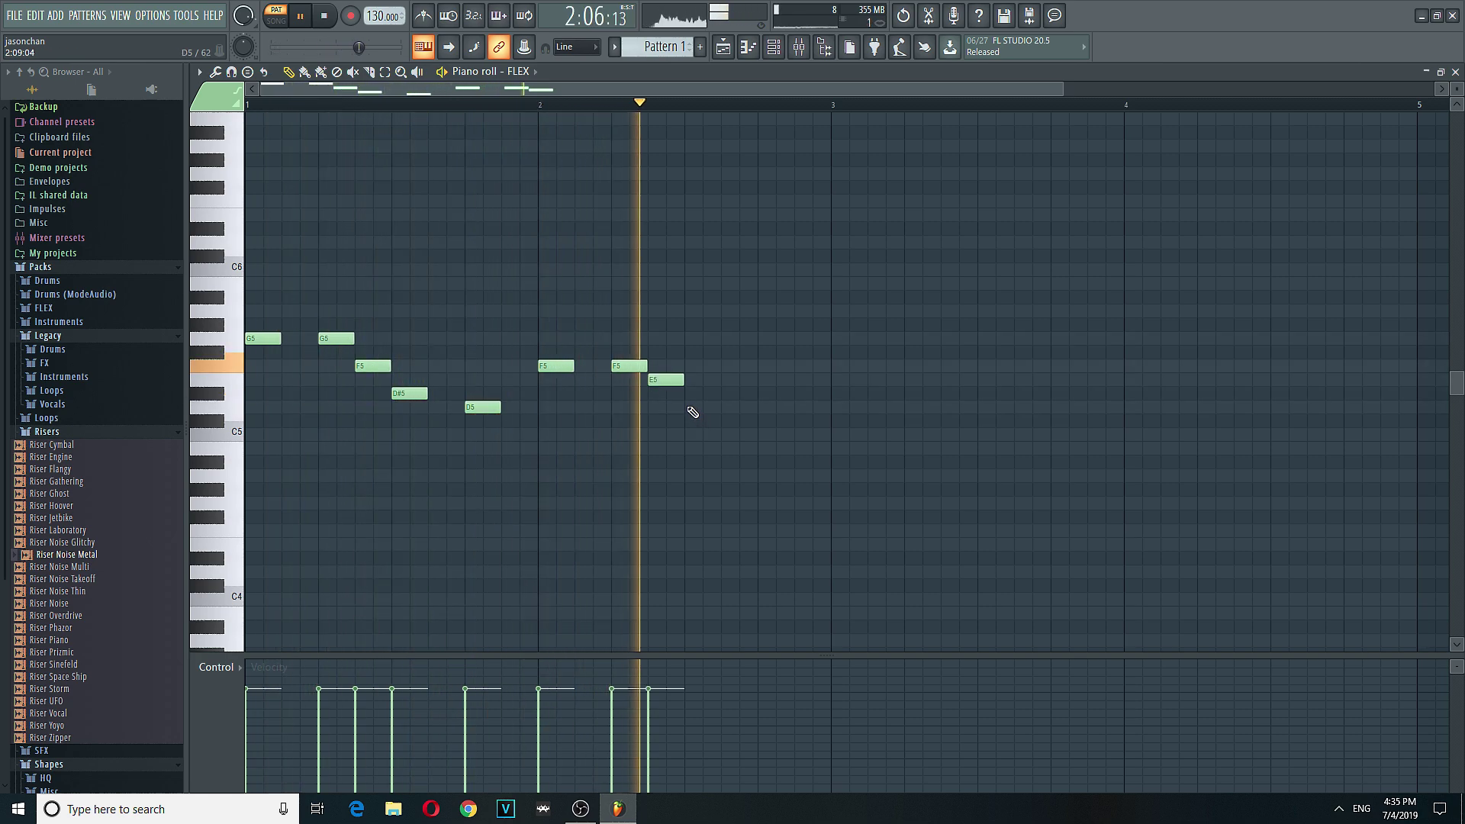
left_click_drag(665, 380, 665, 394)
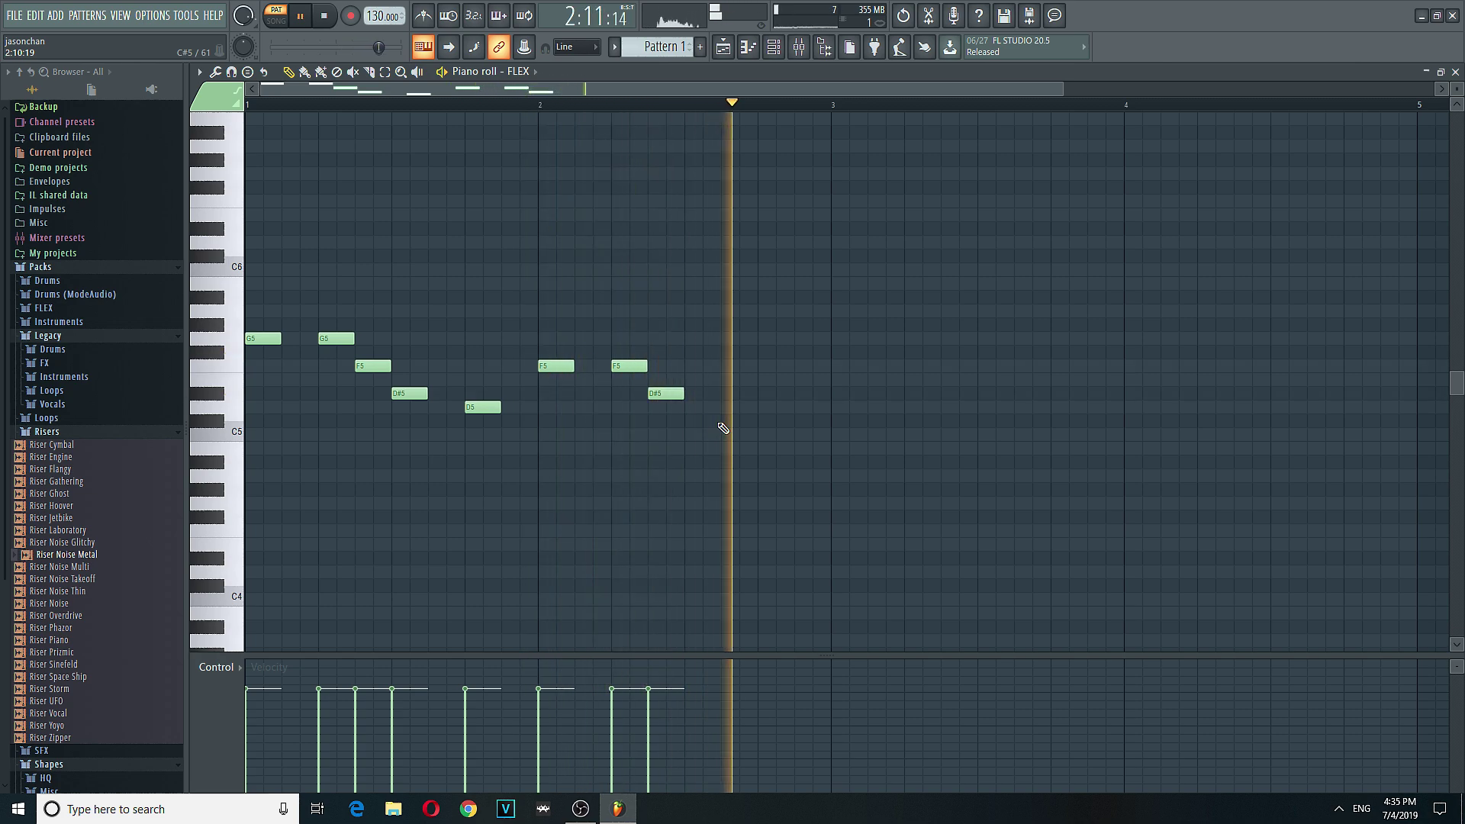
left_click(700, 407)
left_click(767, 435)
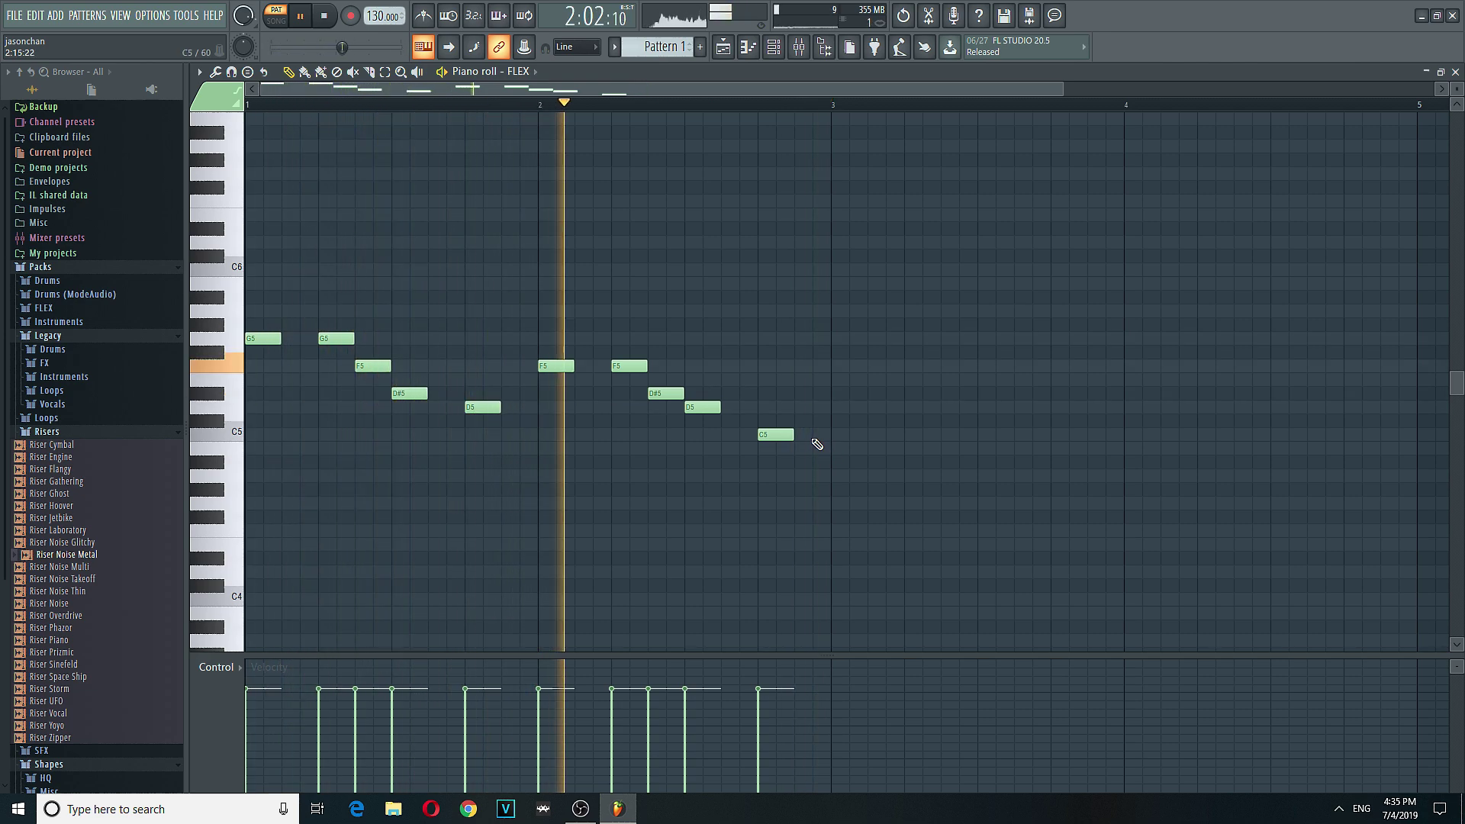
key("space")
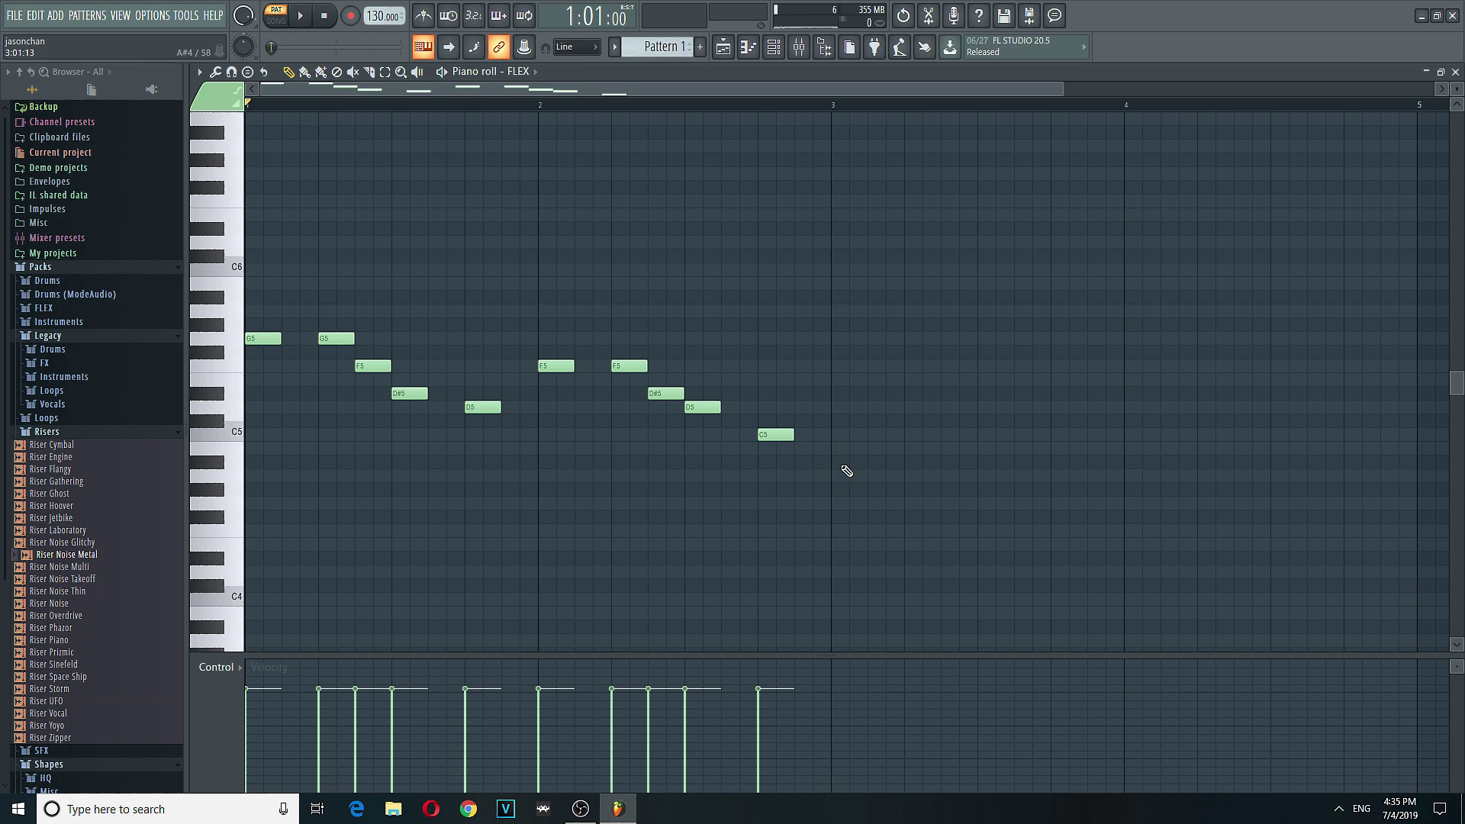
Step: Return to the FLEX window, try the Velofilter macro at 14% and reset it to zero
left_click(1444, 75)
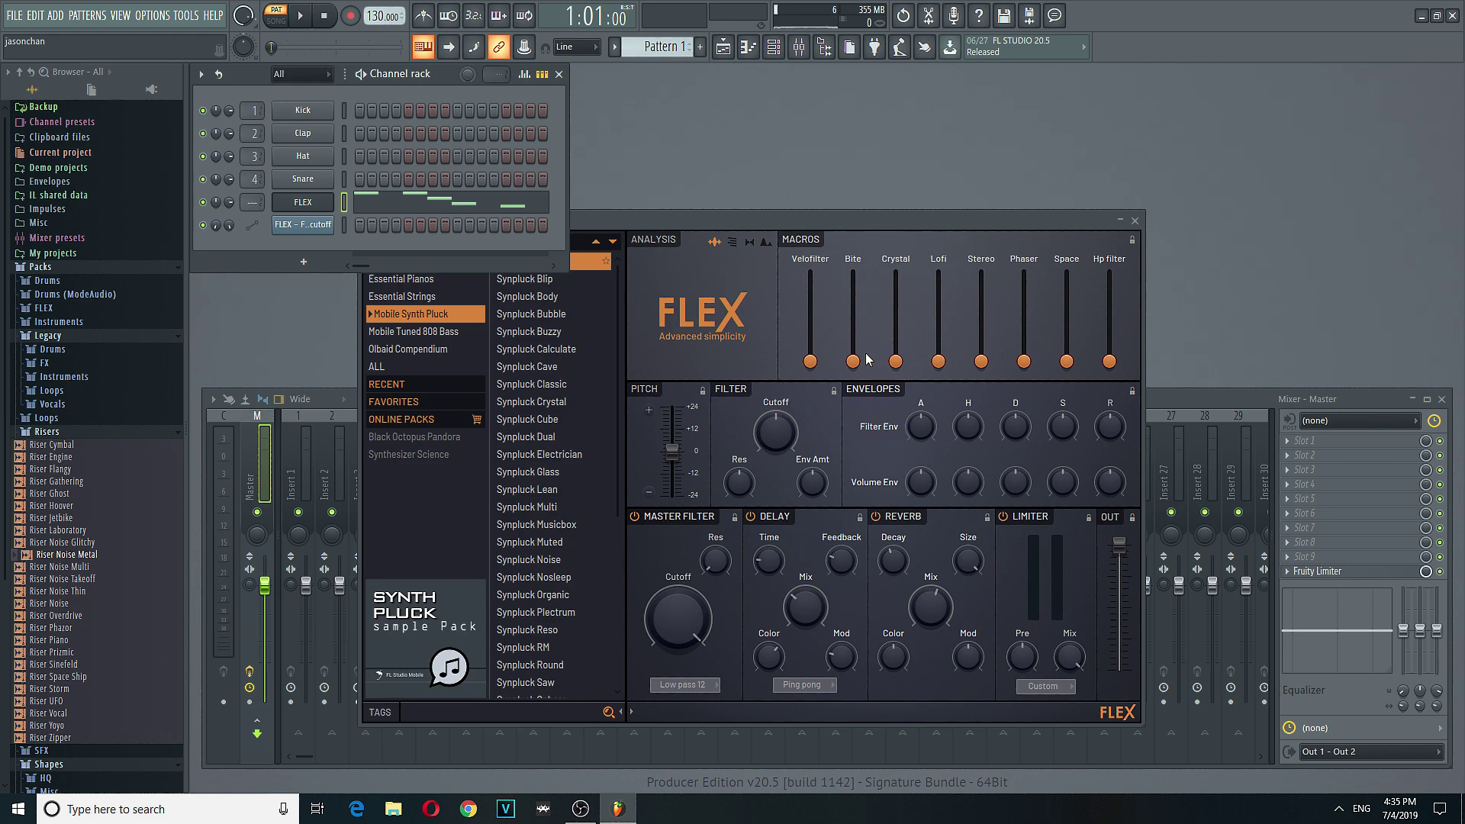
left_click_drag(831, 363, 831, 350)
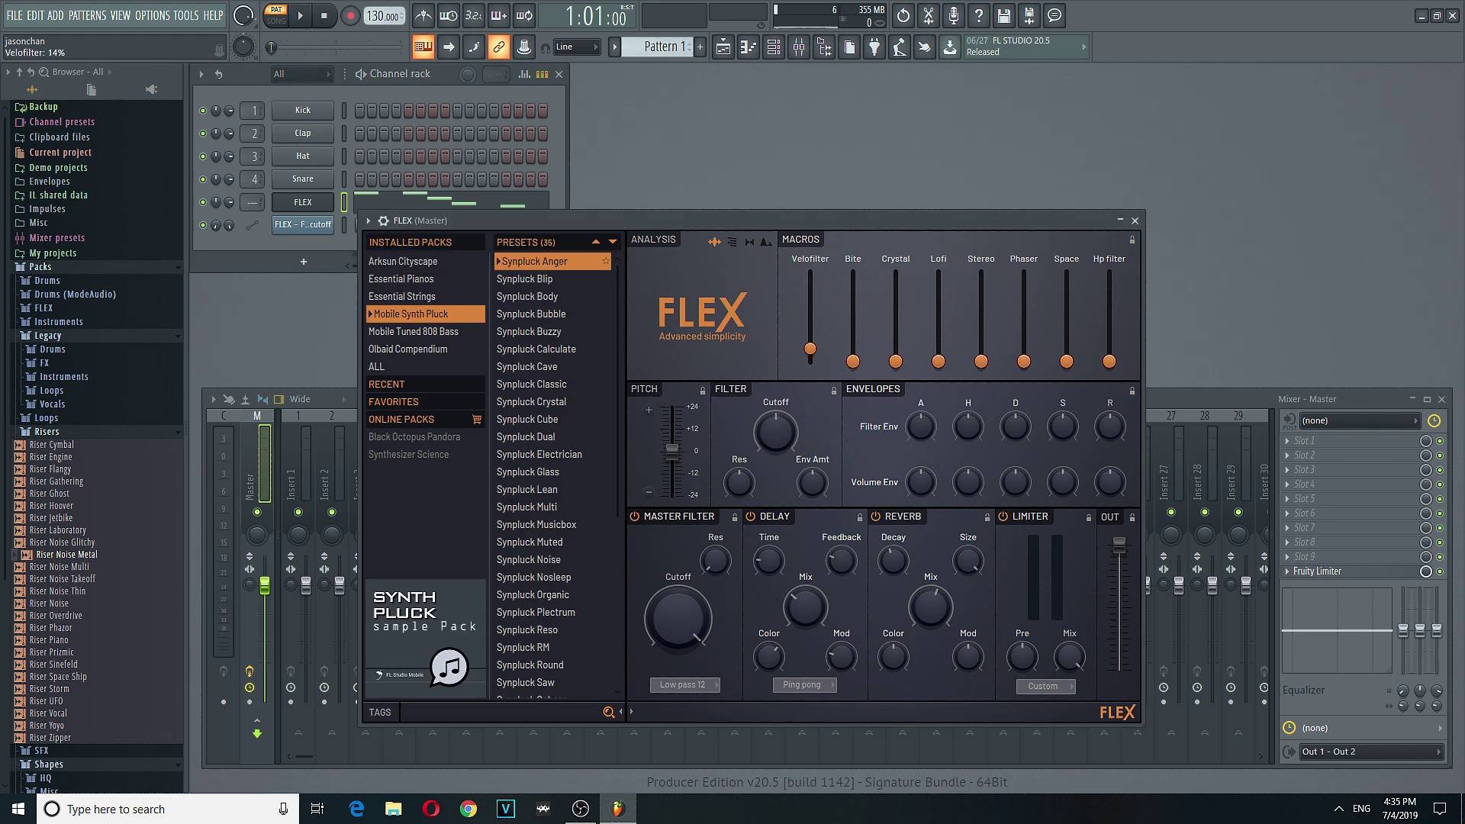
right_click(809, 360)
left_click(811, 363)
Step: Play the melody while auditioning the Crystal, Space and Bite macros, returning each one to zero
key("space")
mouse_move(896, 362)
left_mouse_down()
mouse_move(896, 279)
mouse_move(896, 362)
left_mouse_up()
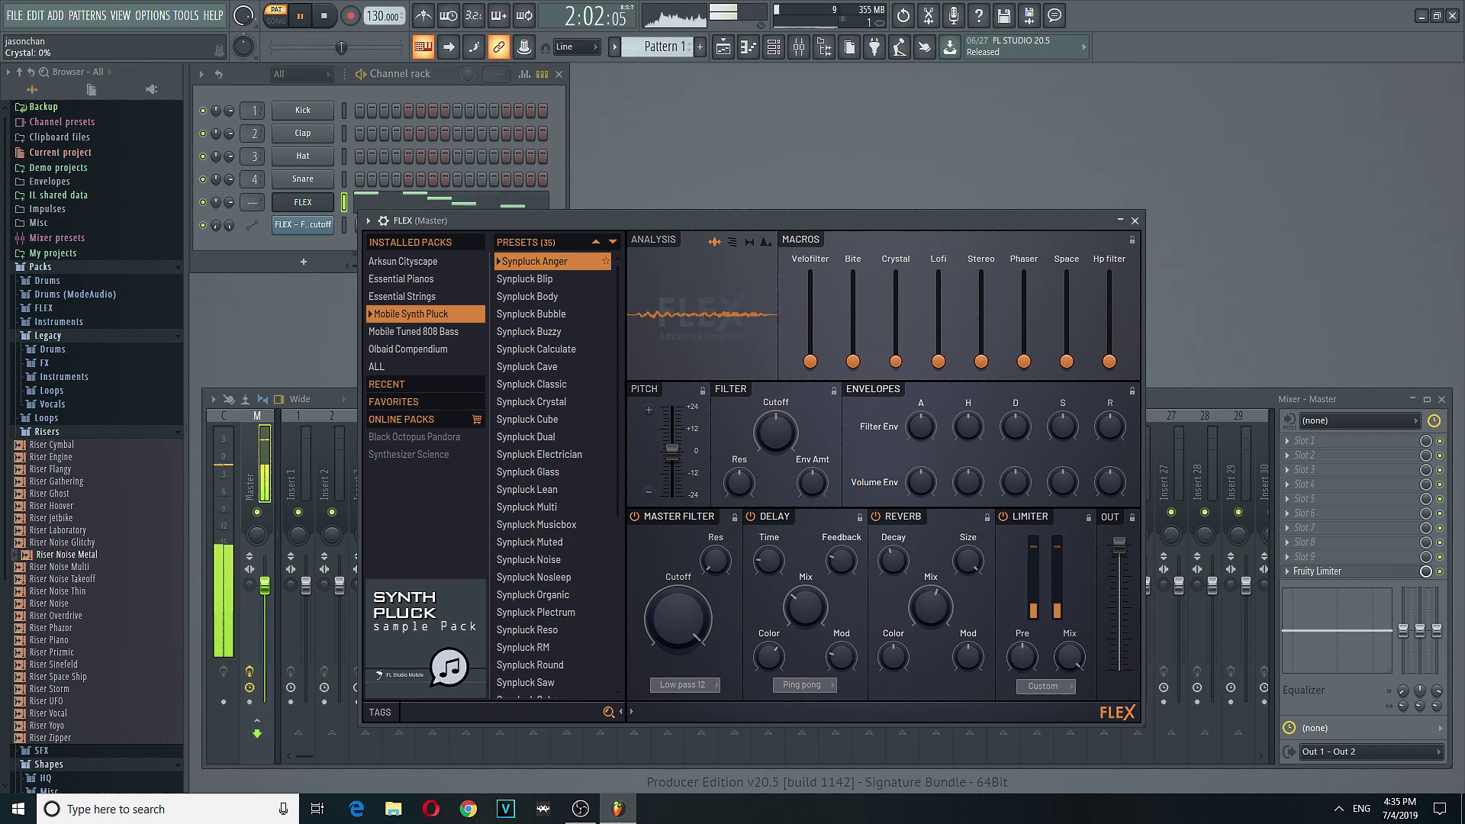
mouse_move(1066, 361)
left_mouse_down()
mouse_move(1067, 273)
mouse_move(1067, 361)
left_mouse_up()
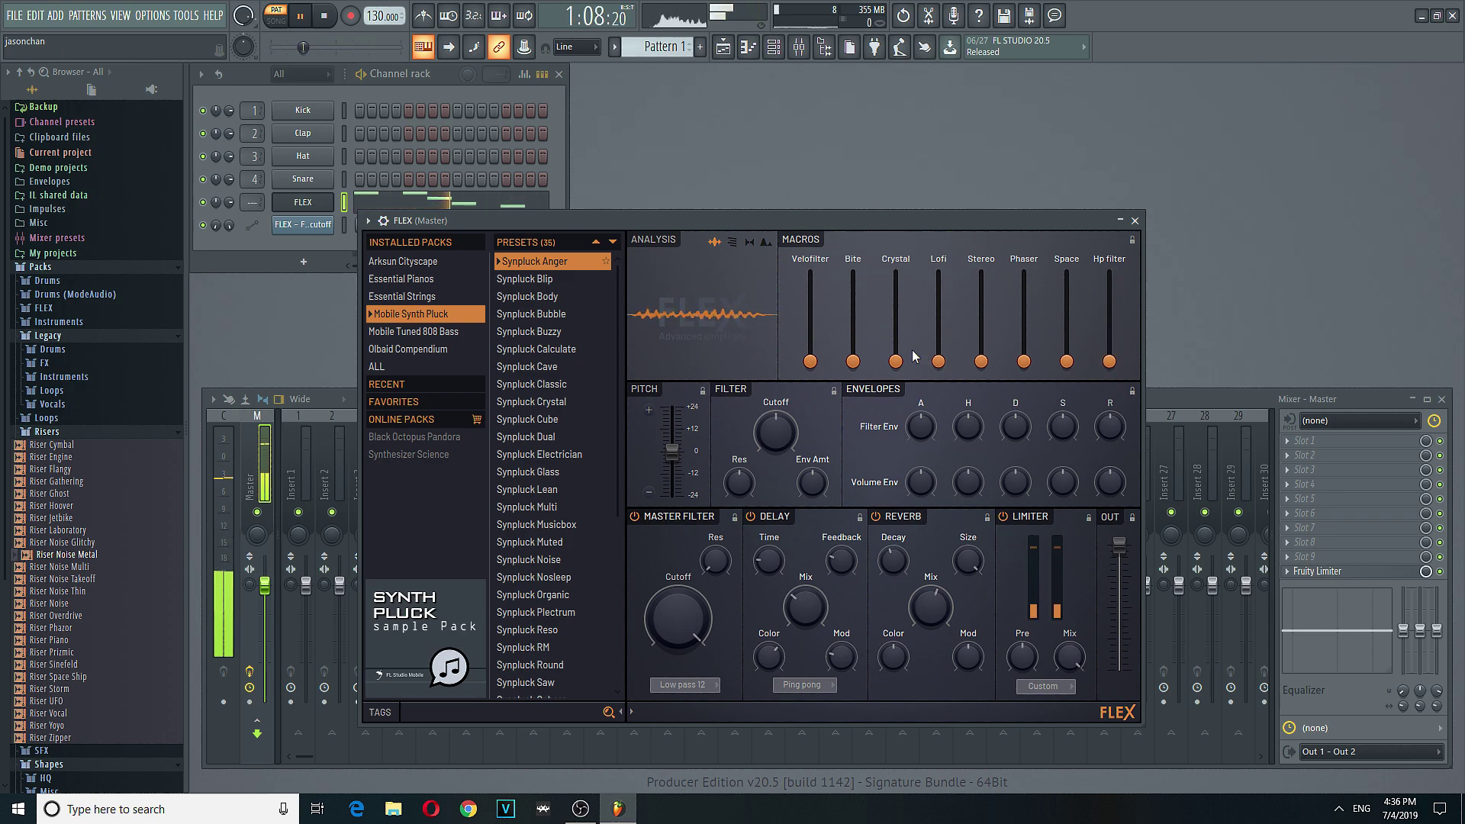
left_click_drag(896, 329, 896, 362)
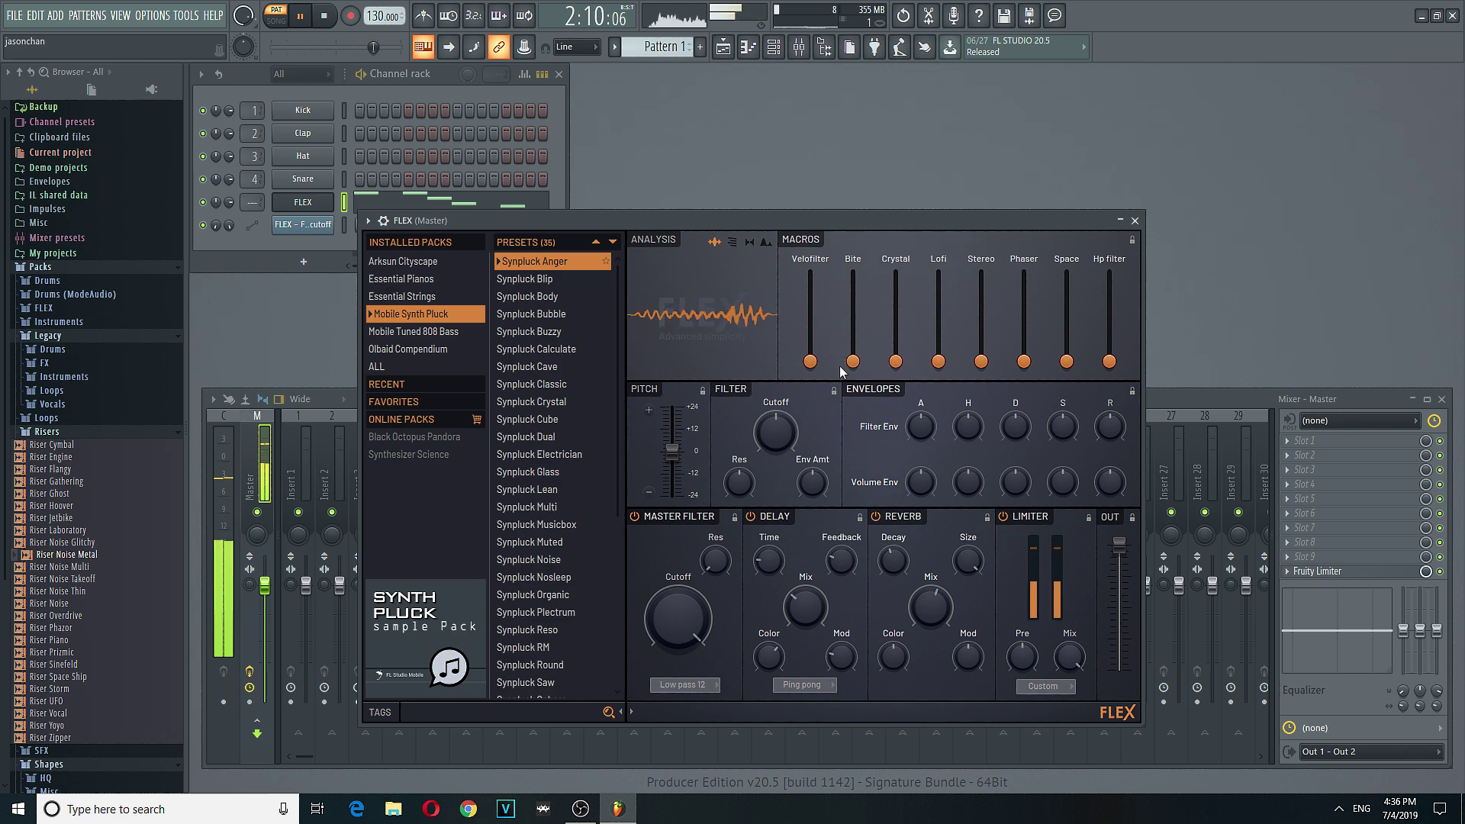
left_click_drag(853, 298, 811, 362)
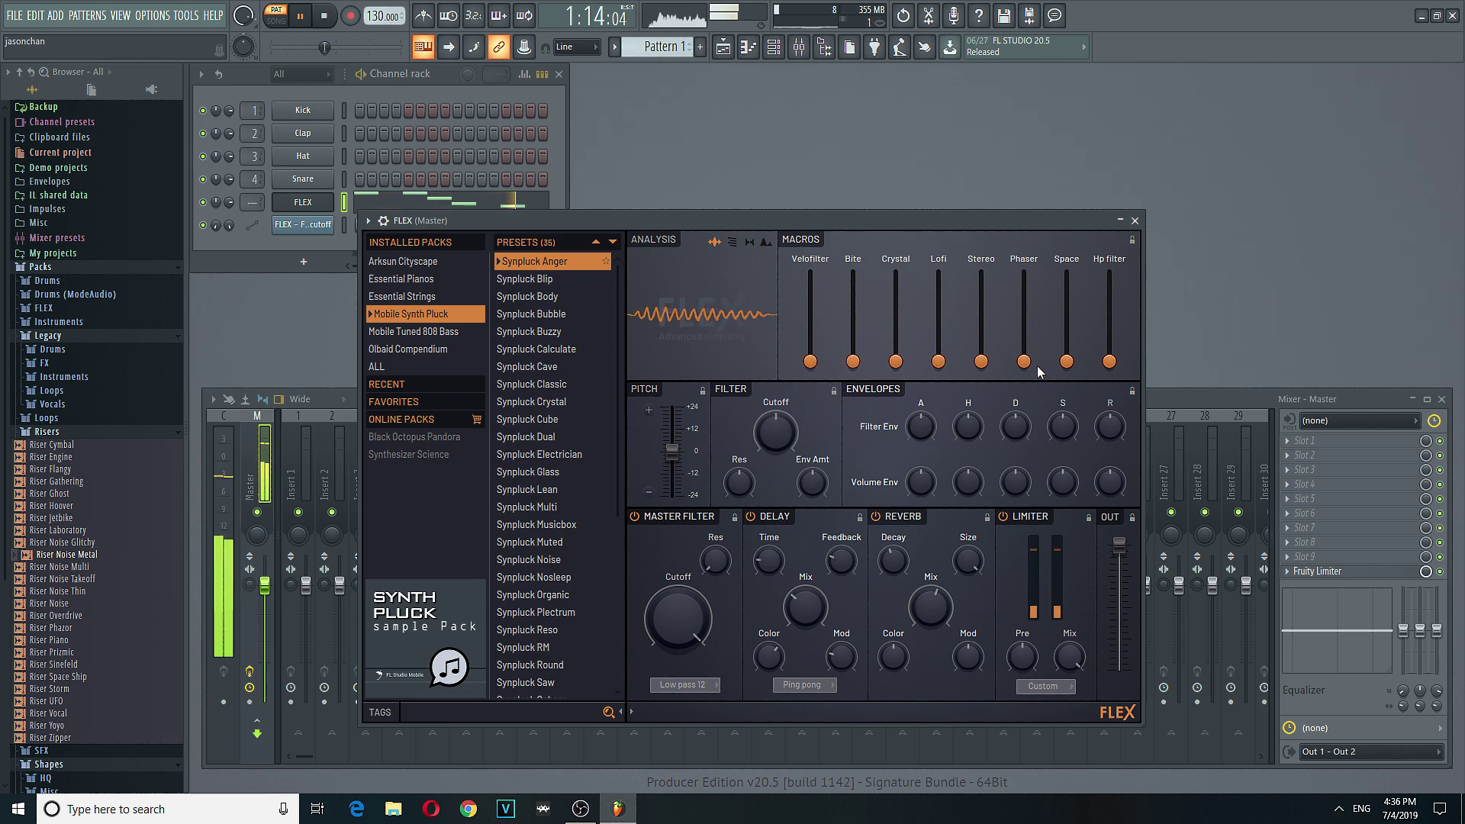
Step: Stop playback and reopen the FLEX channel's piano roll
key("space")
right_click(303, 202)
left_click(360, 216)
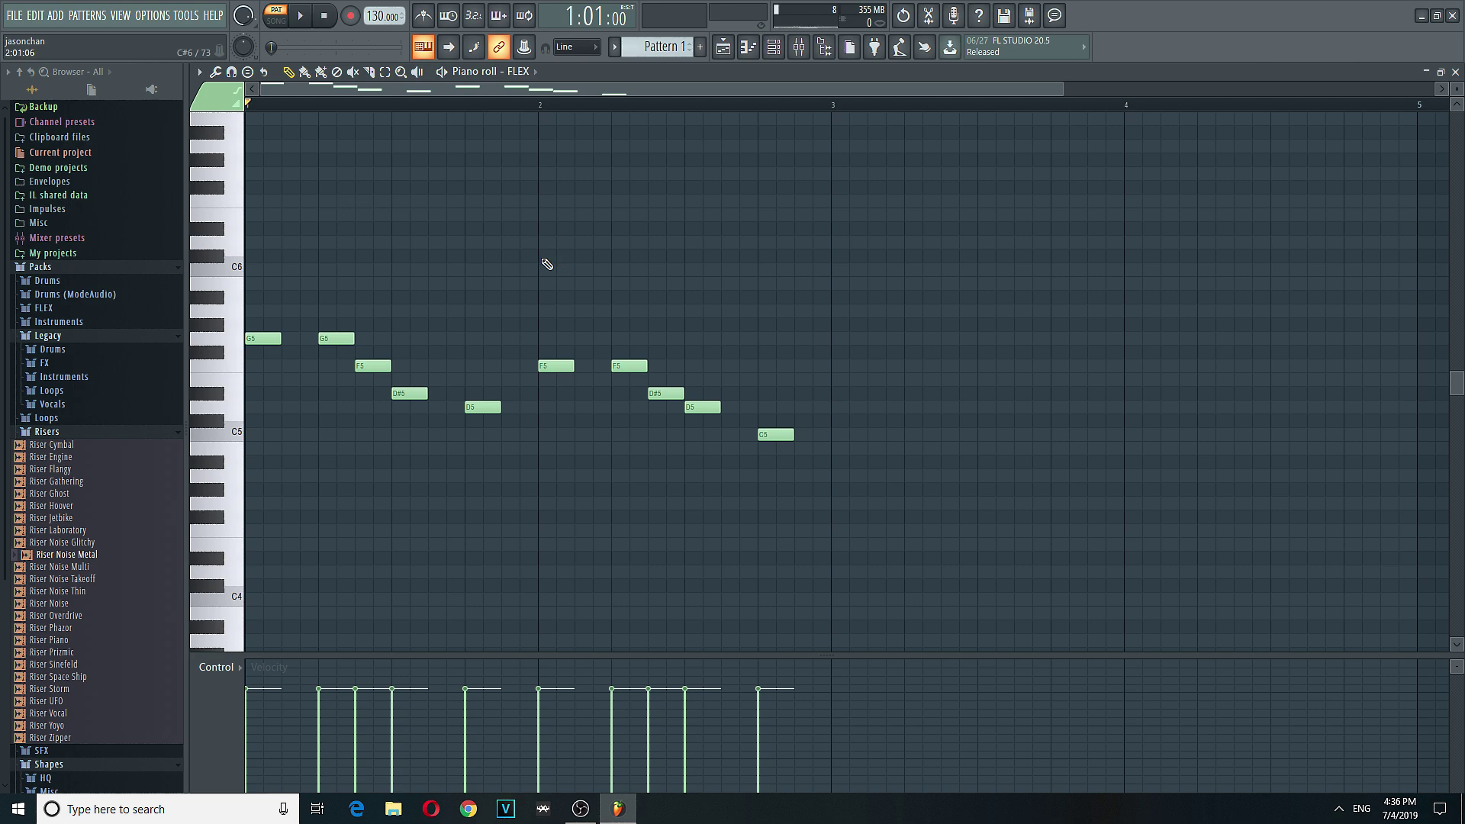